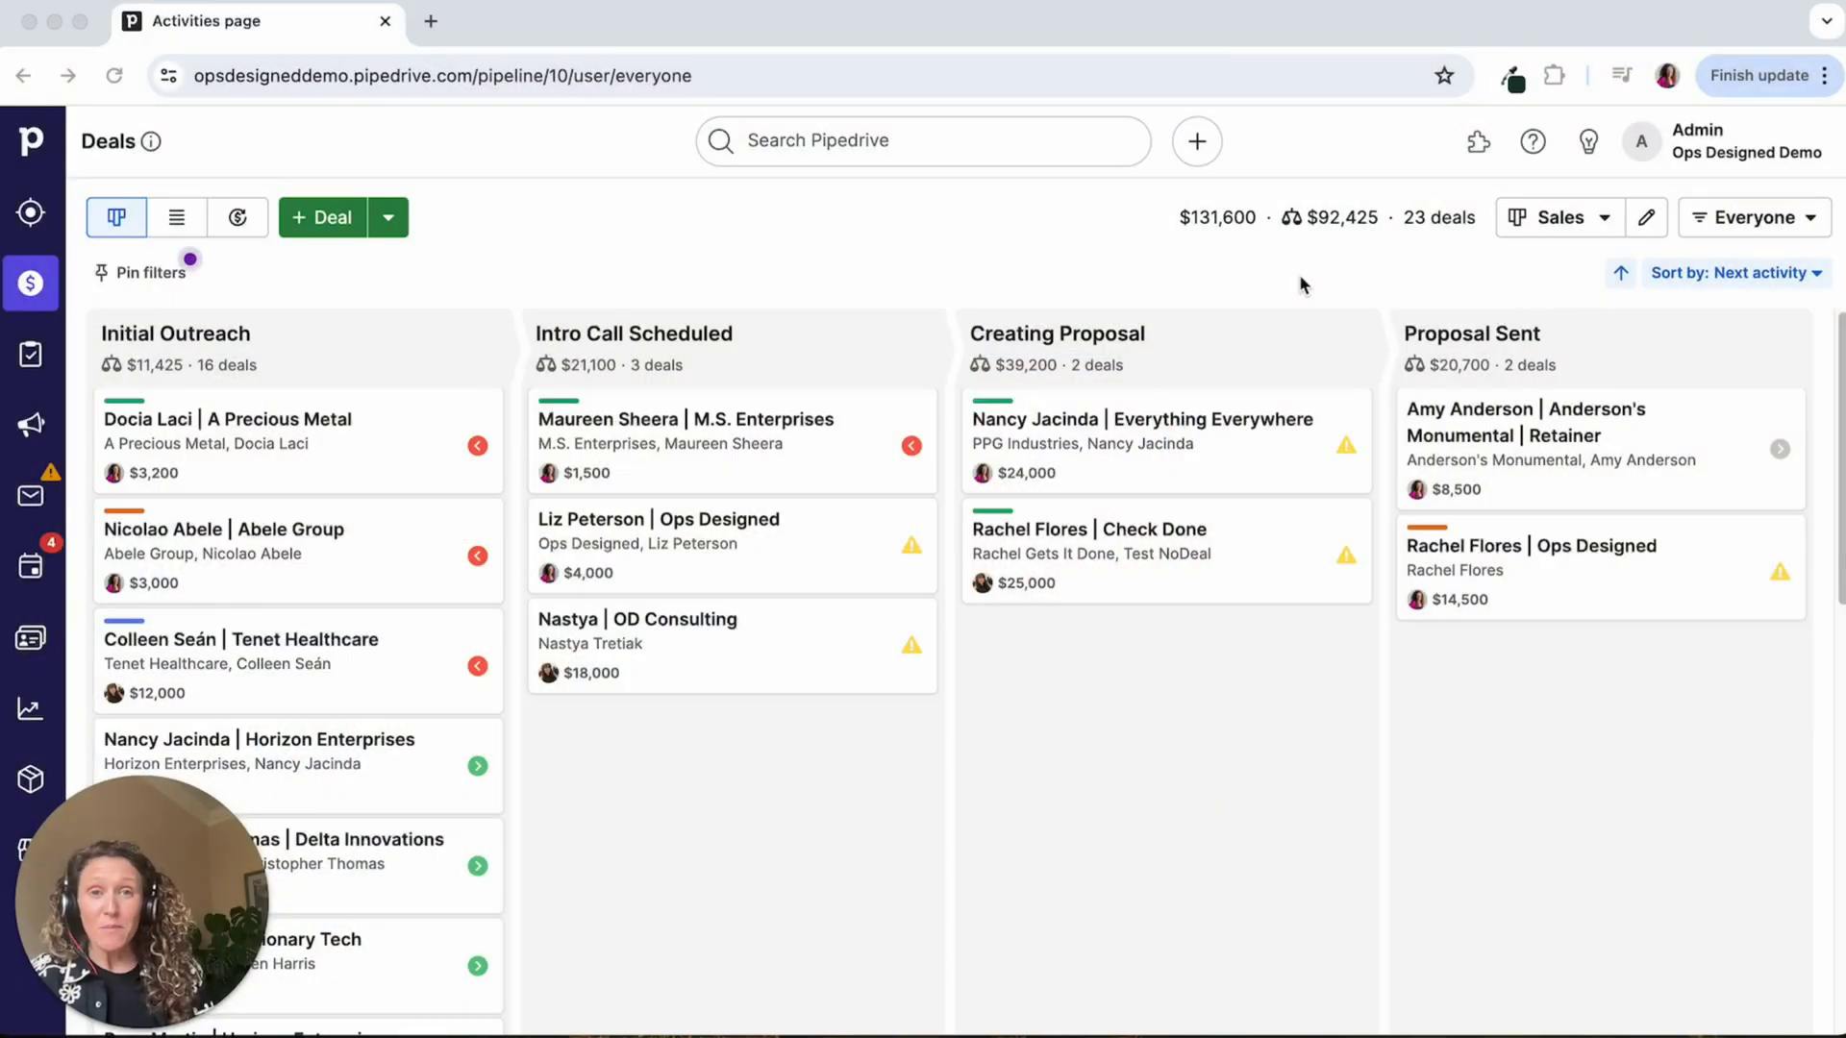
Go to the Activities list and open '#1 Invite to Intro Call' for editing
left_click(692, 269)
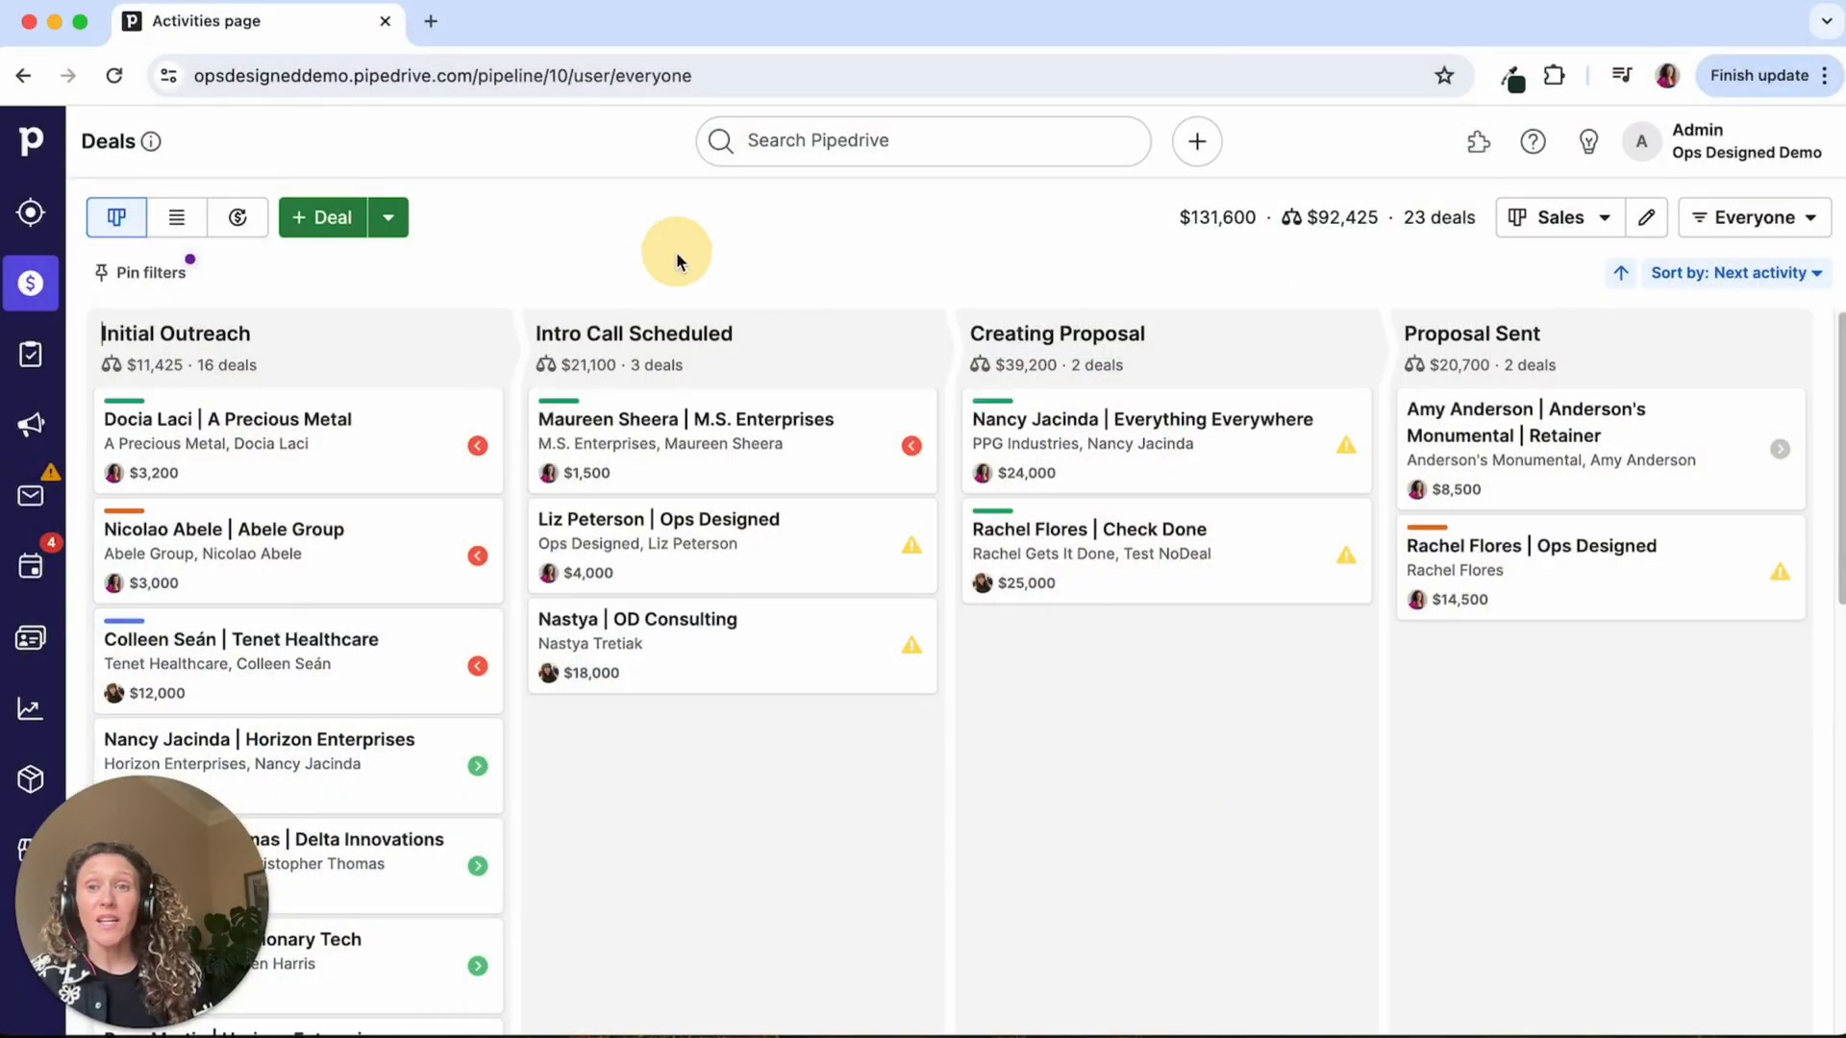
left_click(31, 571)
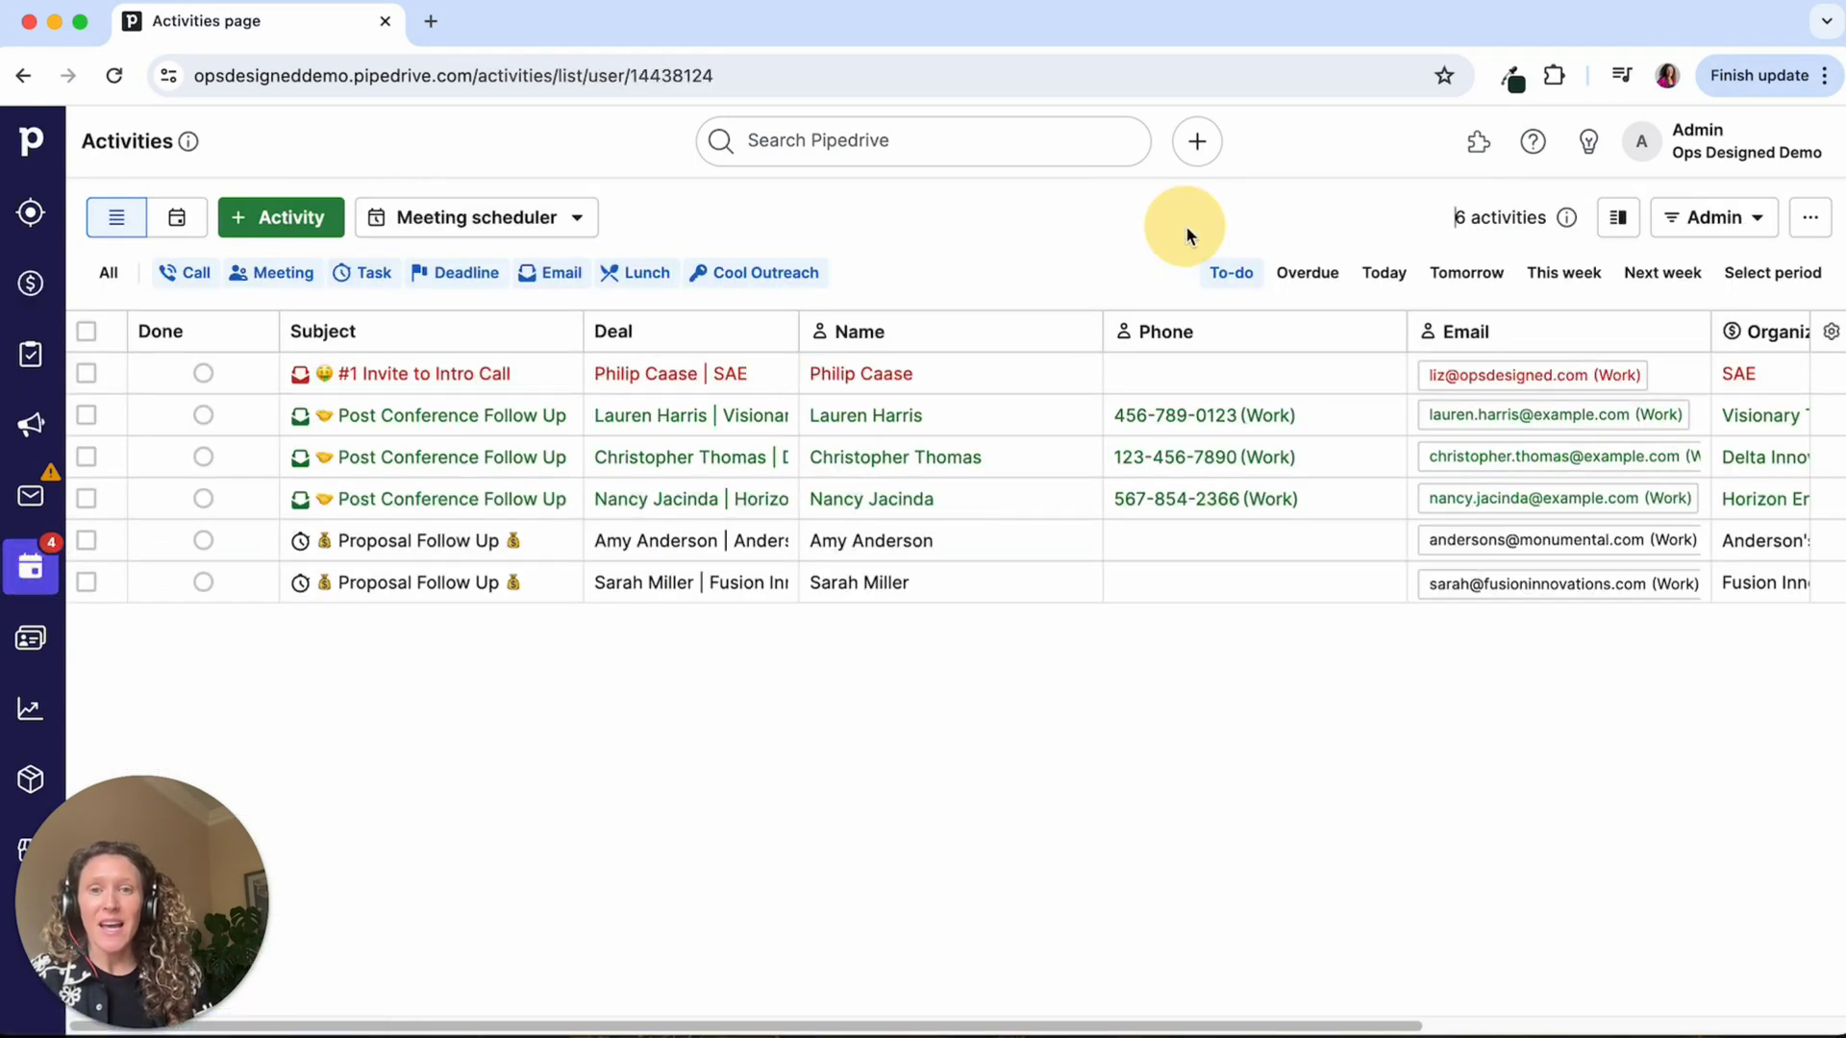
left_click(612, 380)
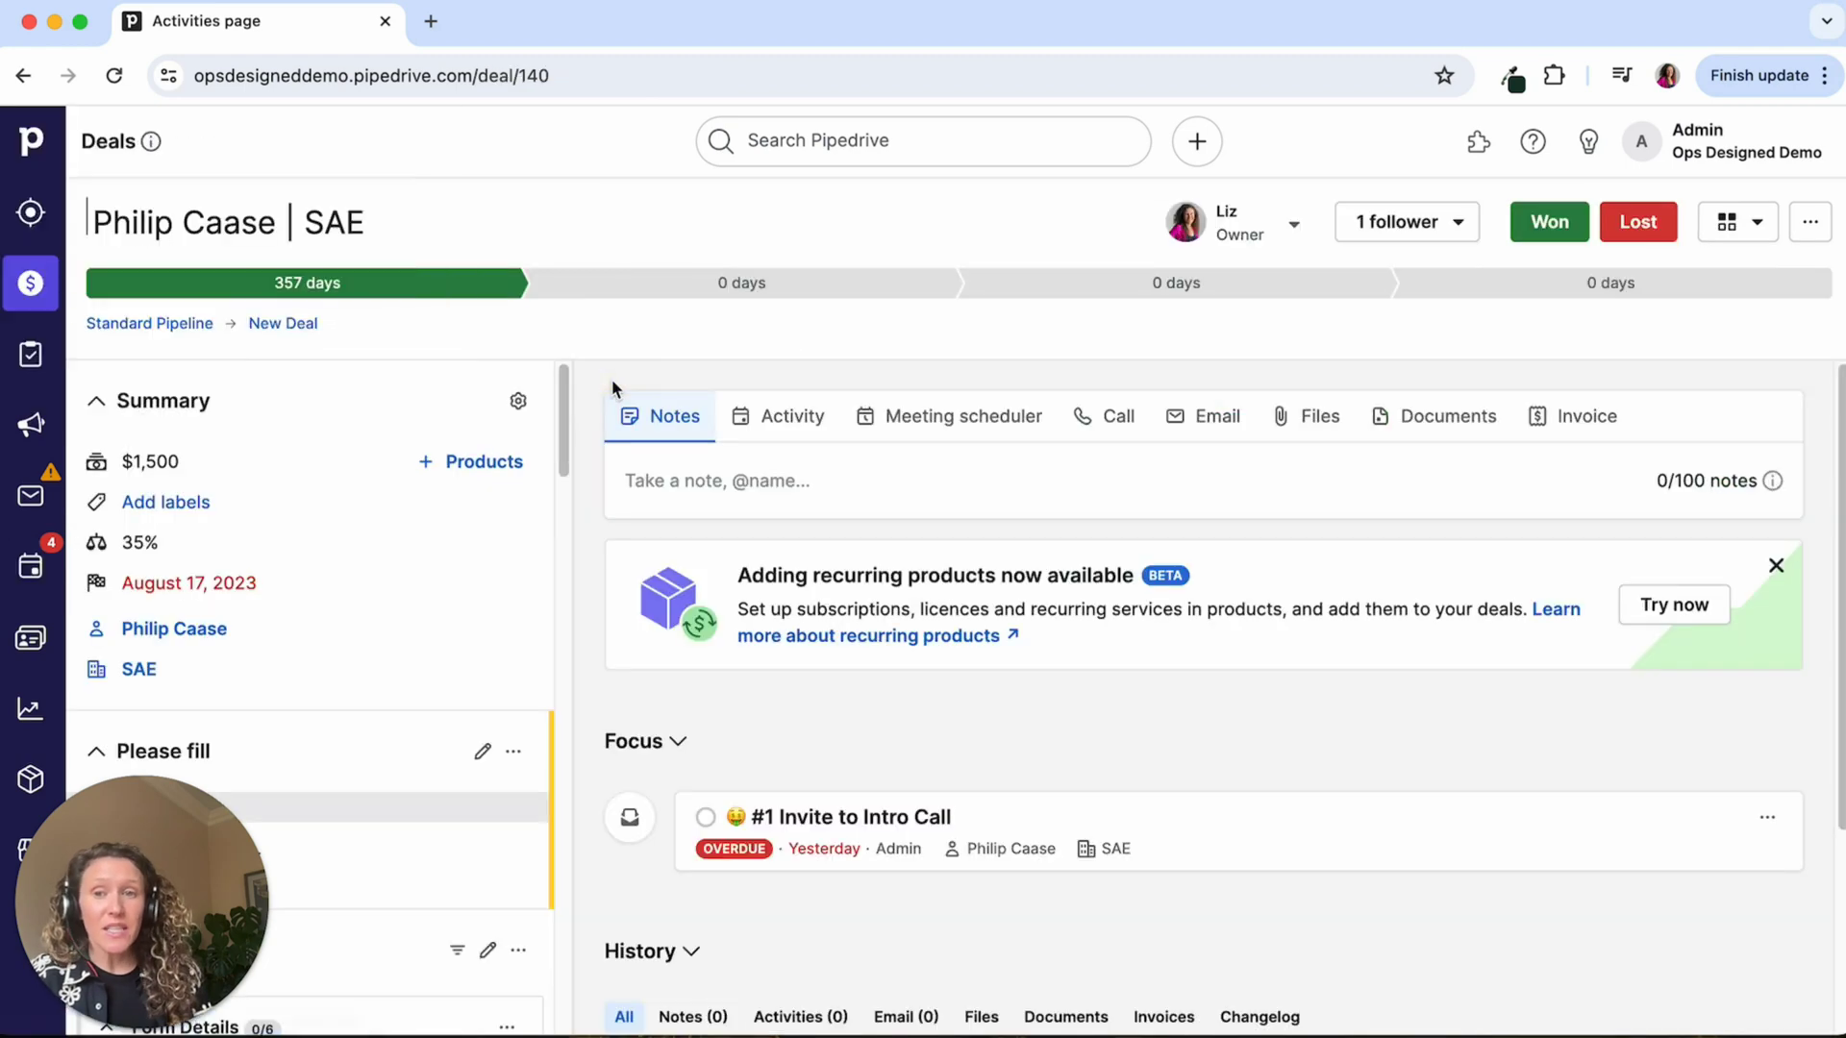
left_click(23, 74)
left_click(458, 377)
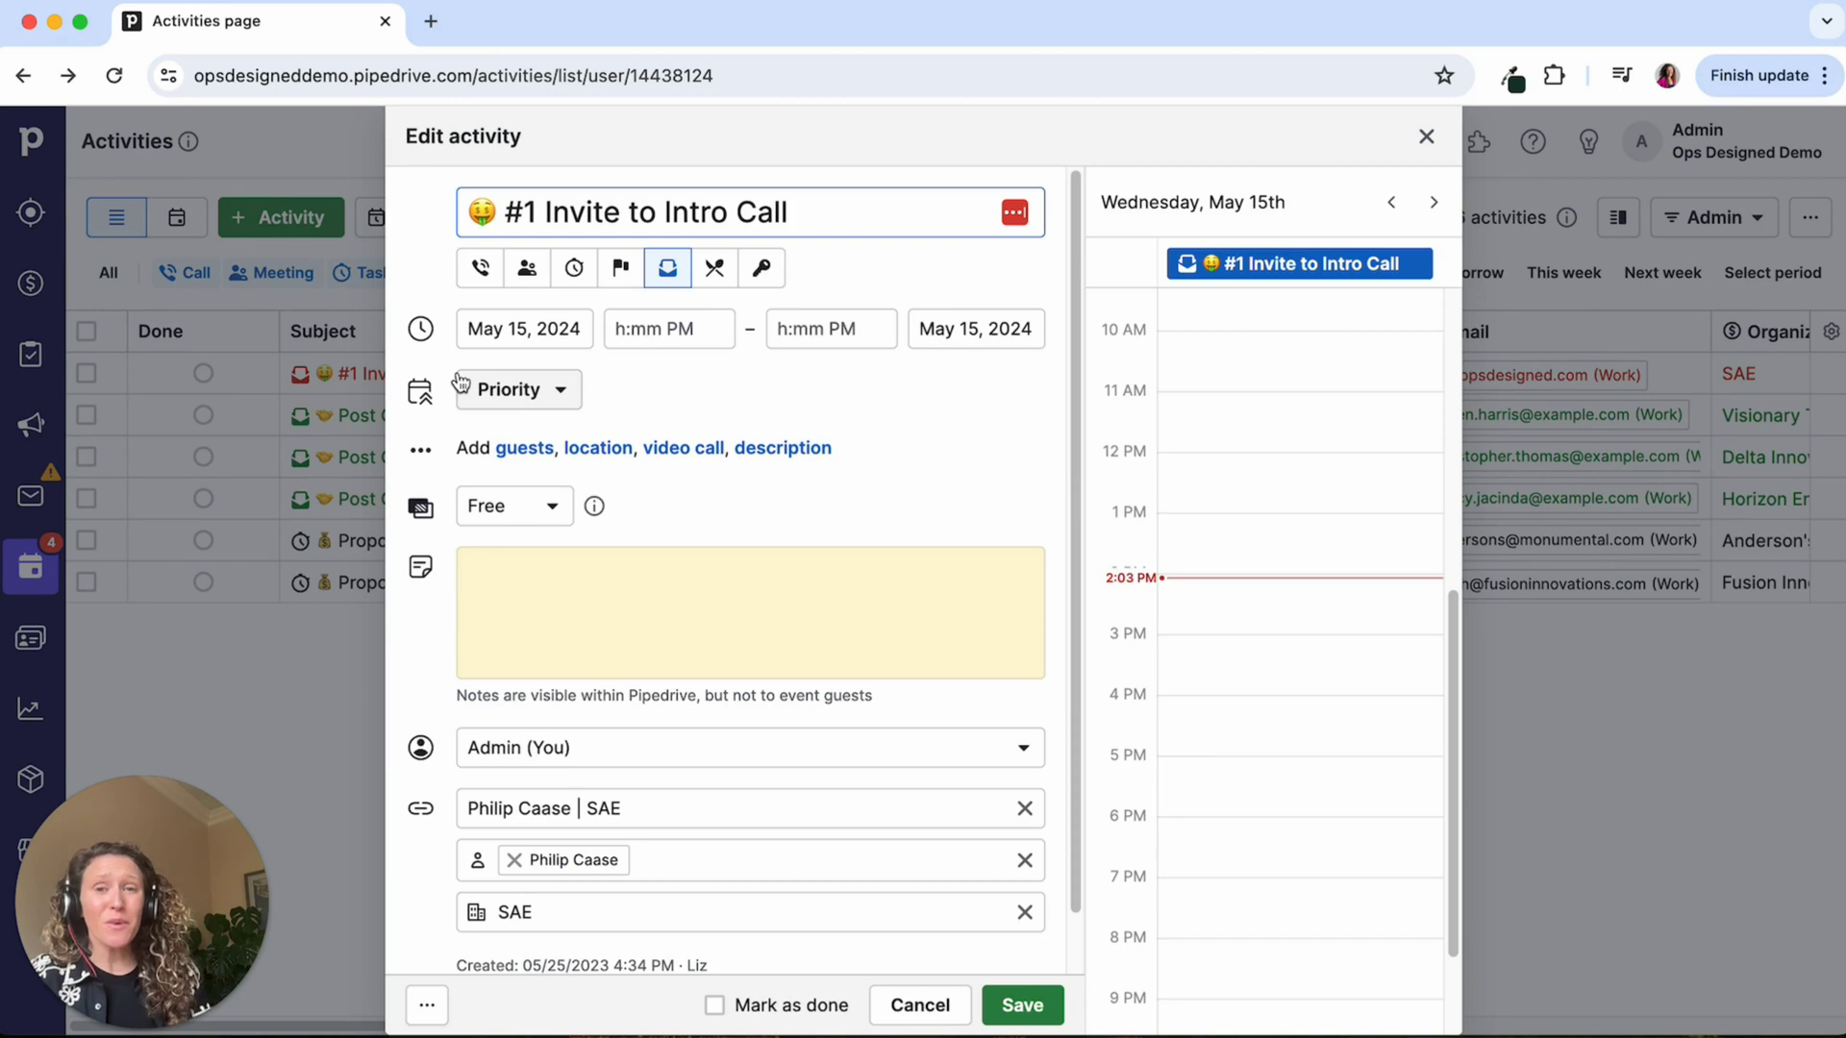
Review the '#1 Invite to Intro Call' edit form, then close the editor
scroll(851, 754, "down", 2)
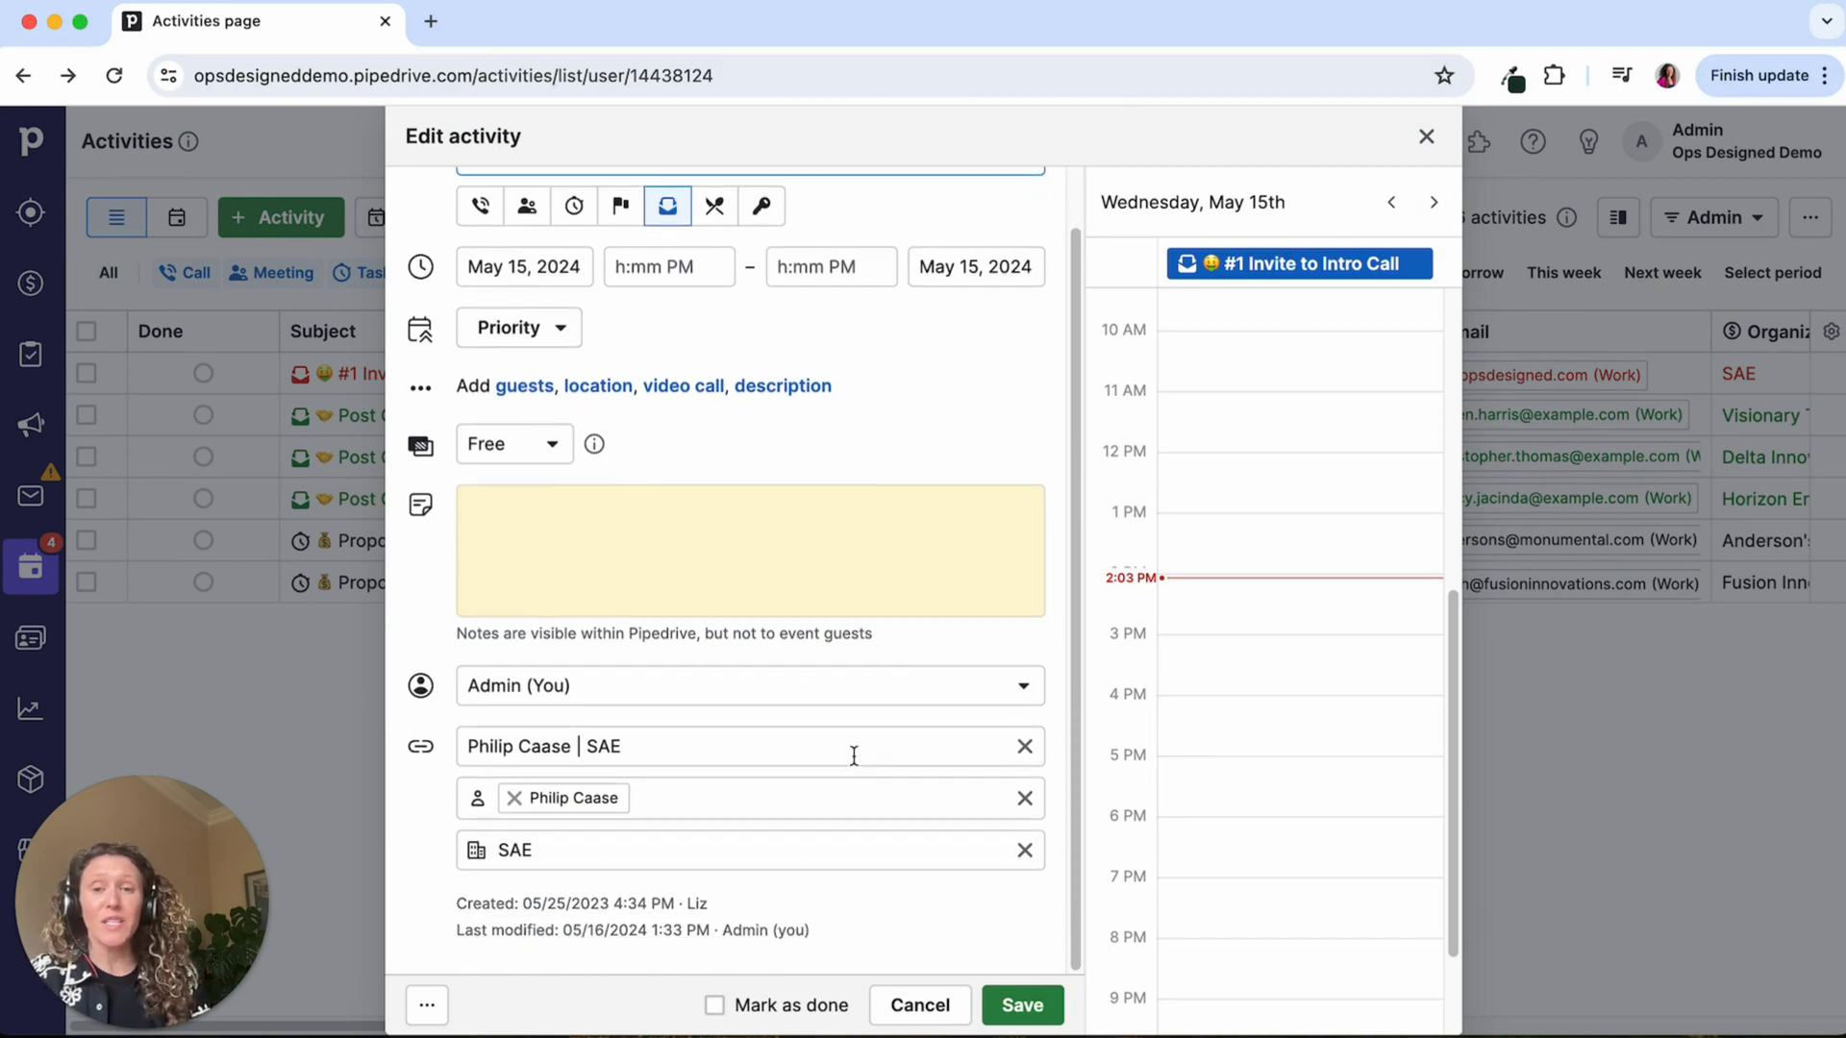
scroll(980, 816, "up", 2)
mouse_move(984, 820)
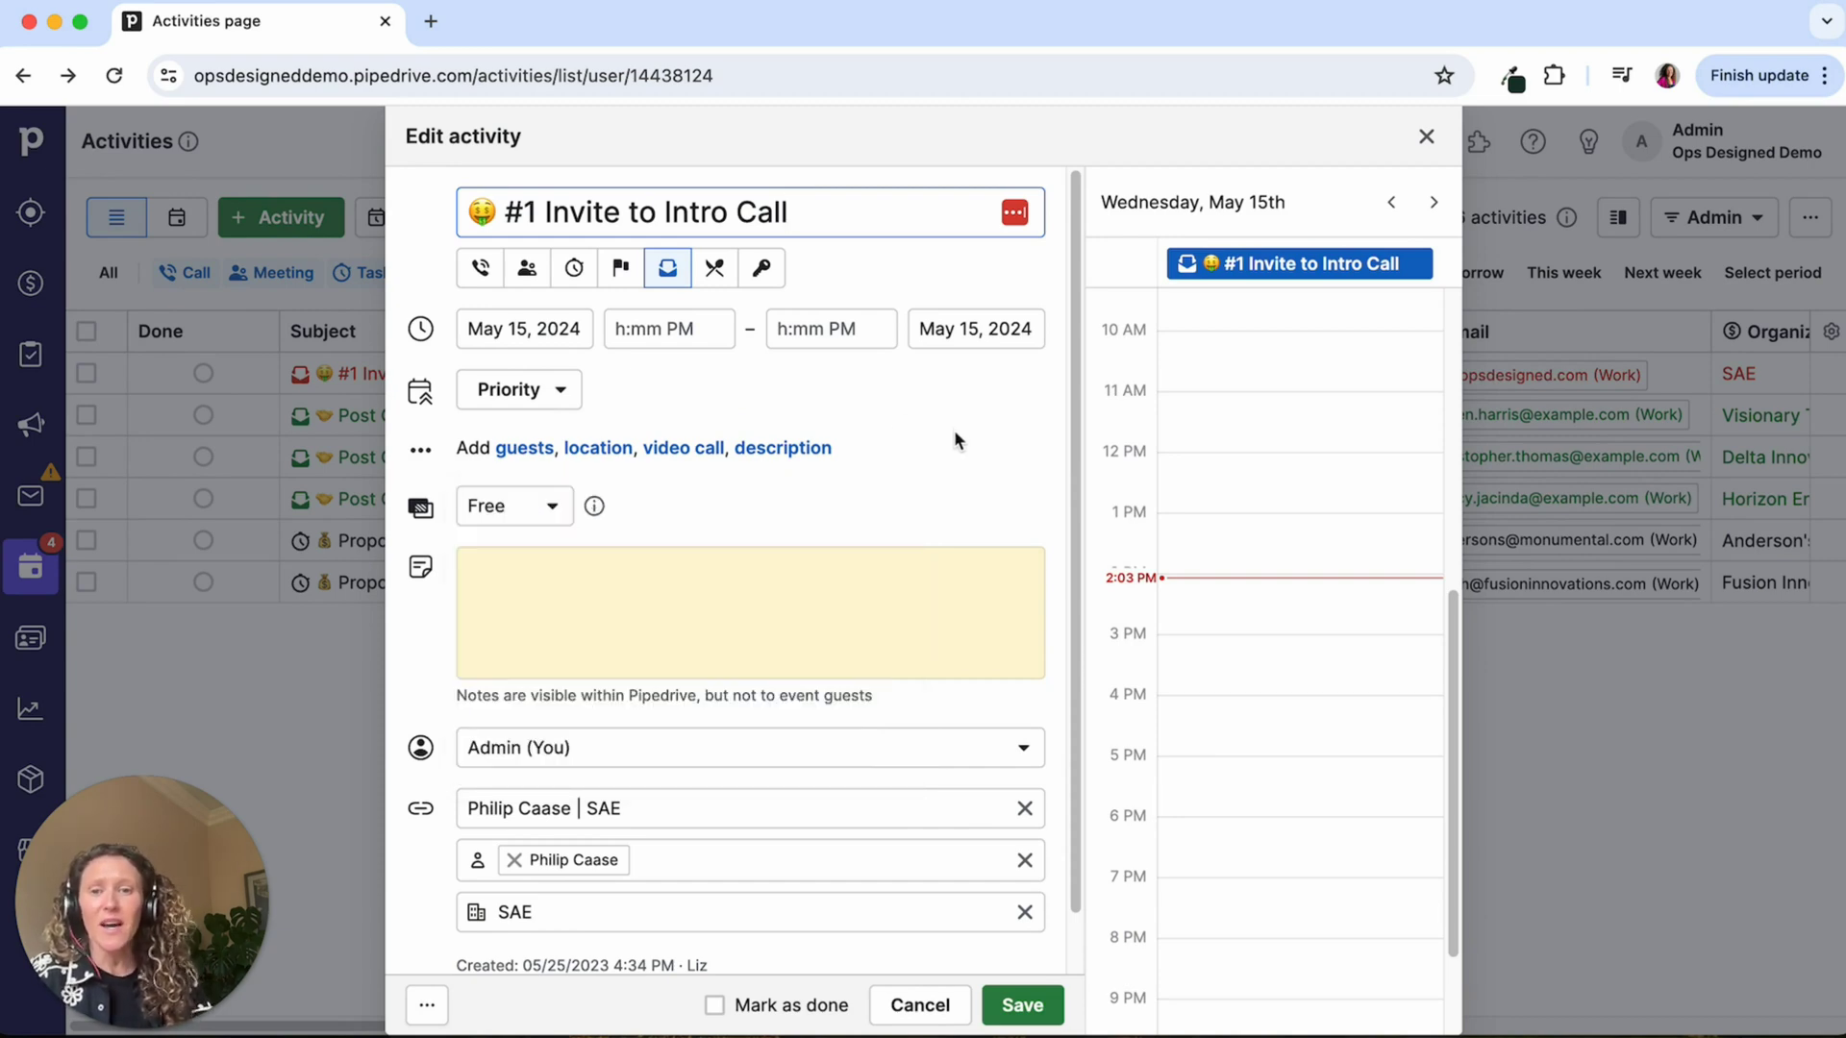
mouse_move(548, 812)
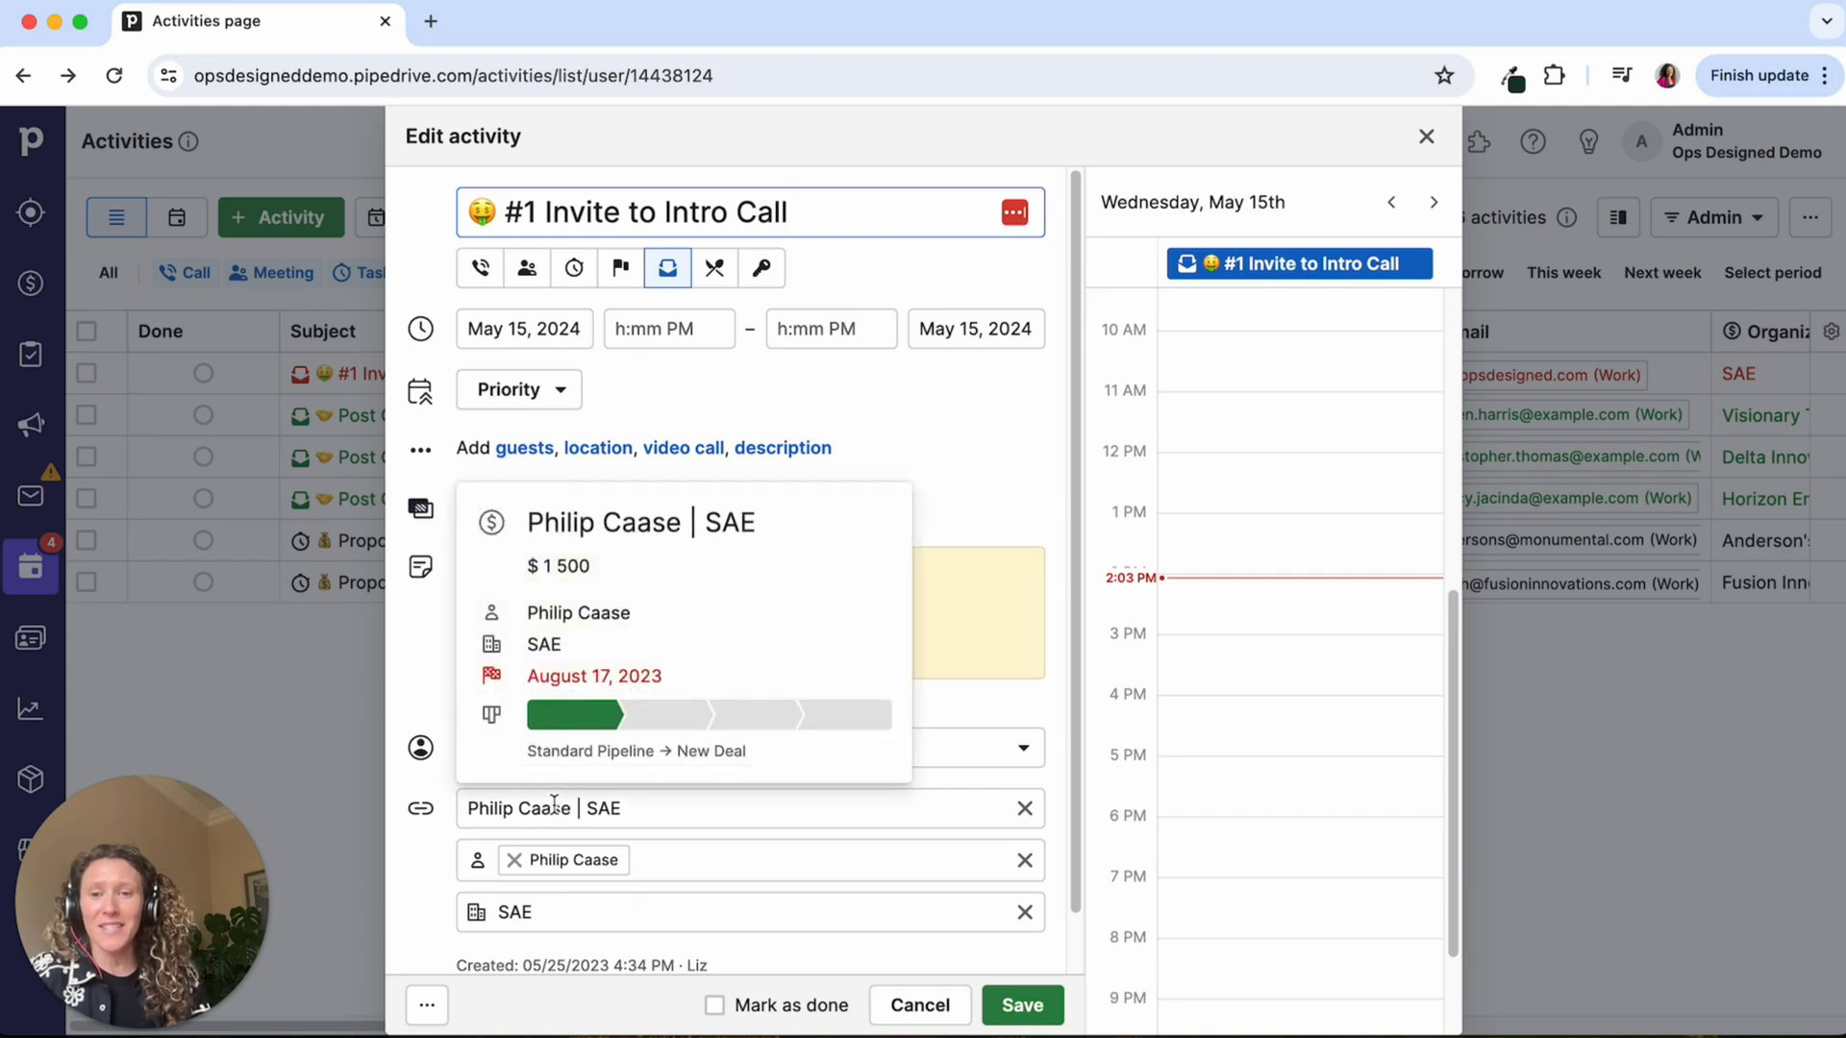
left_click(1426, 136)
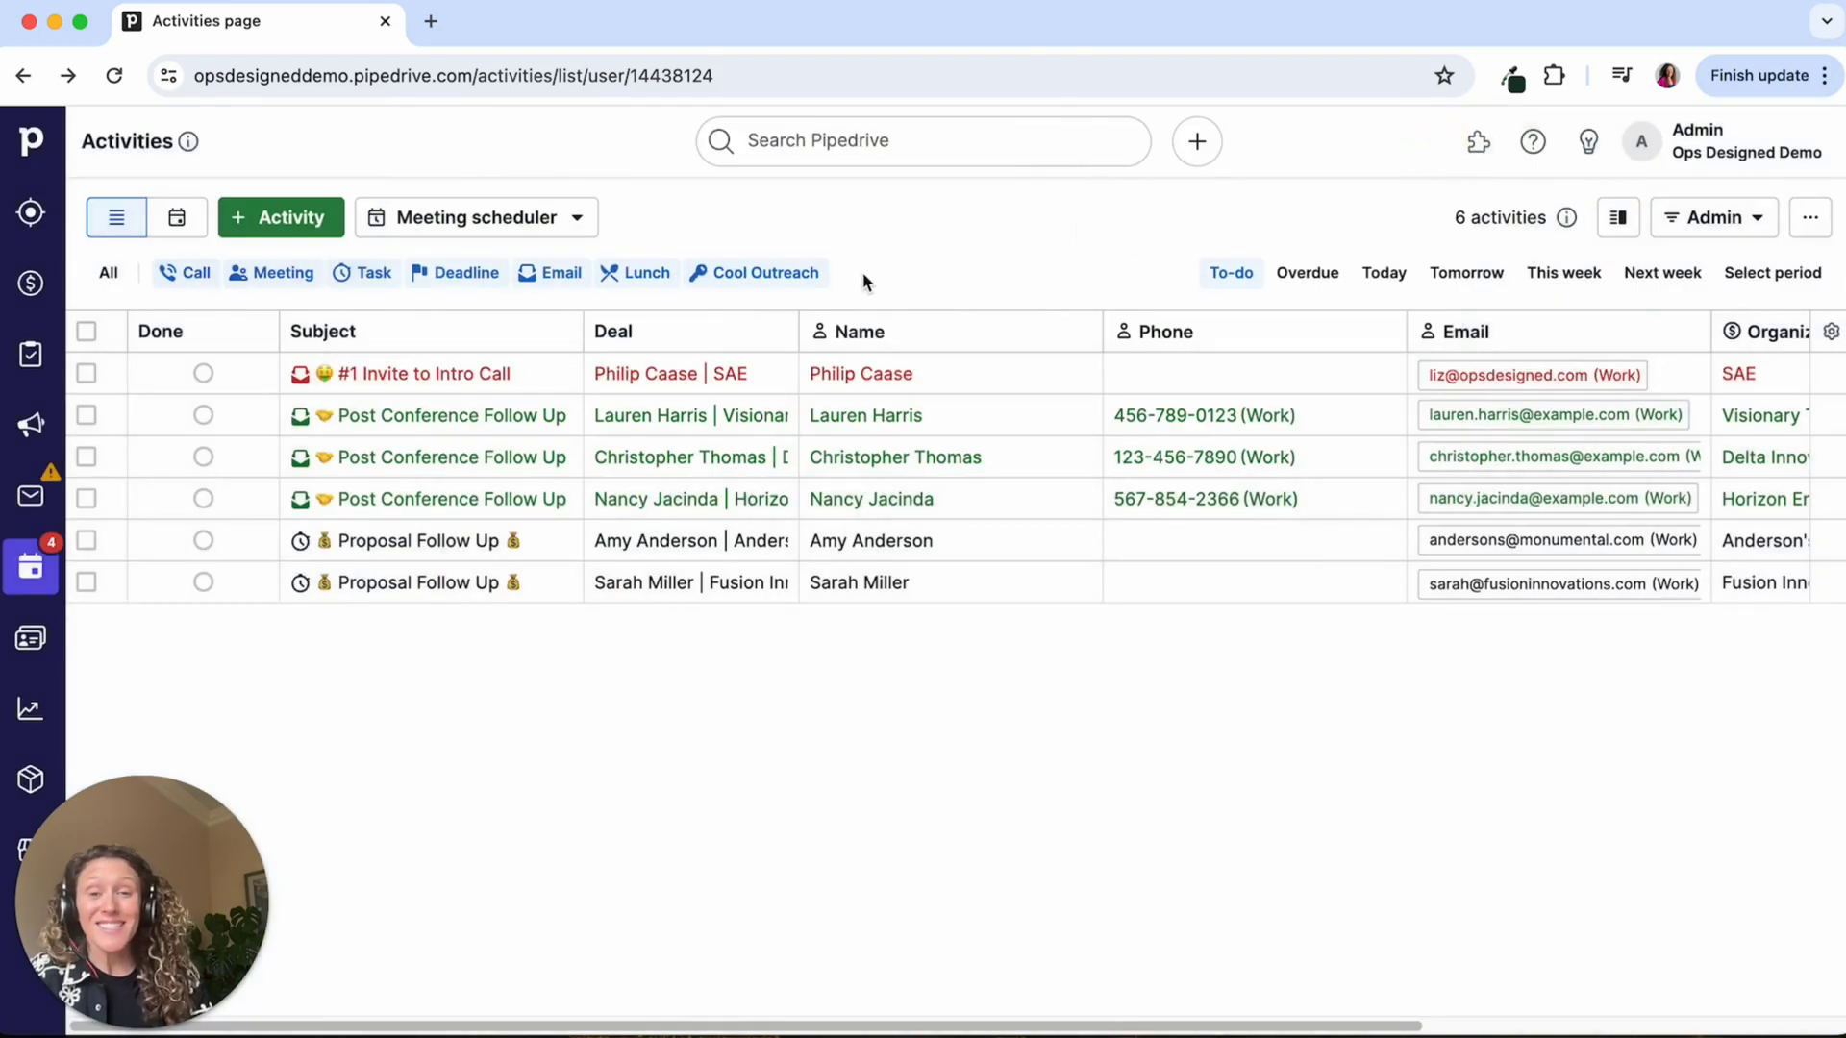
left_click(684, 374)
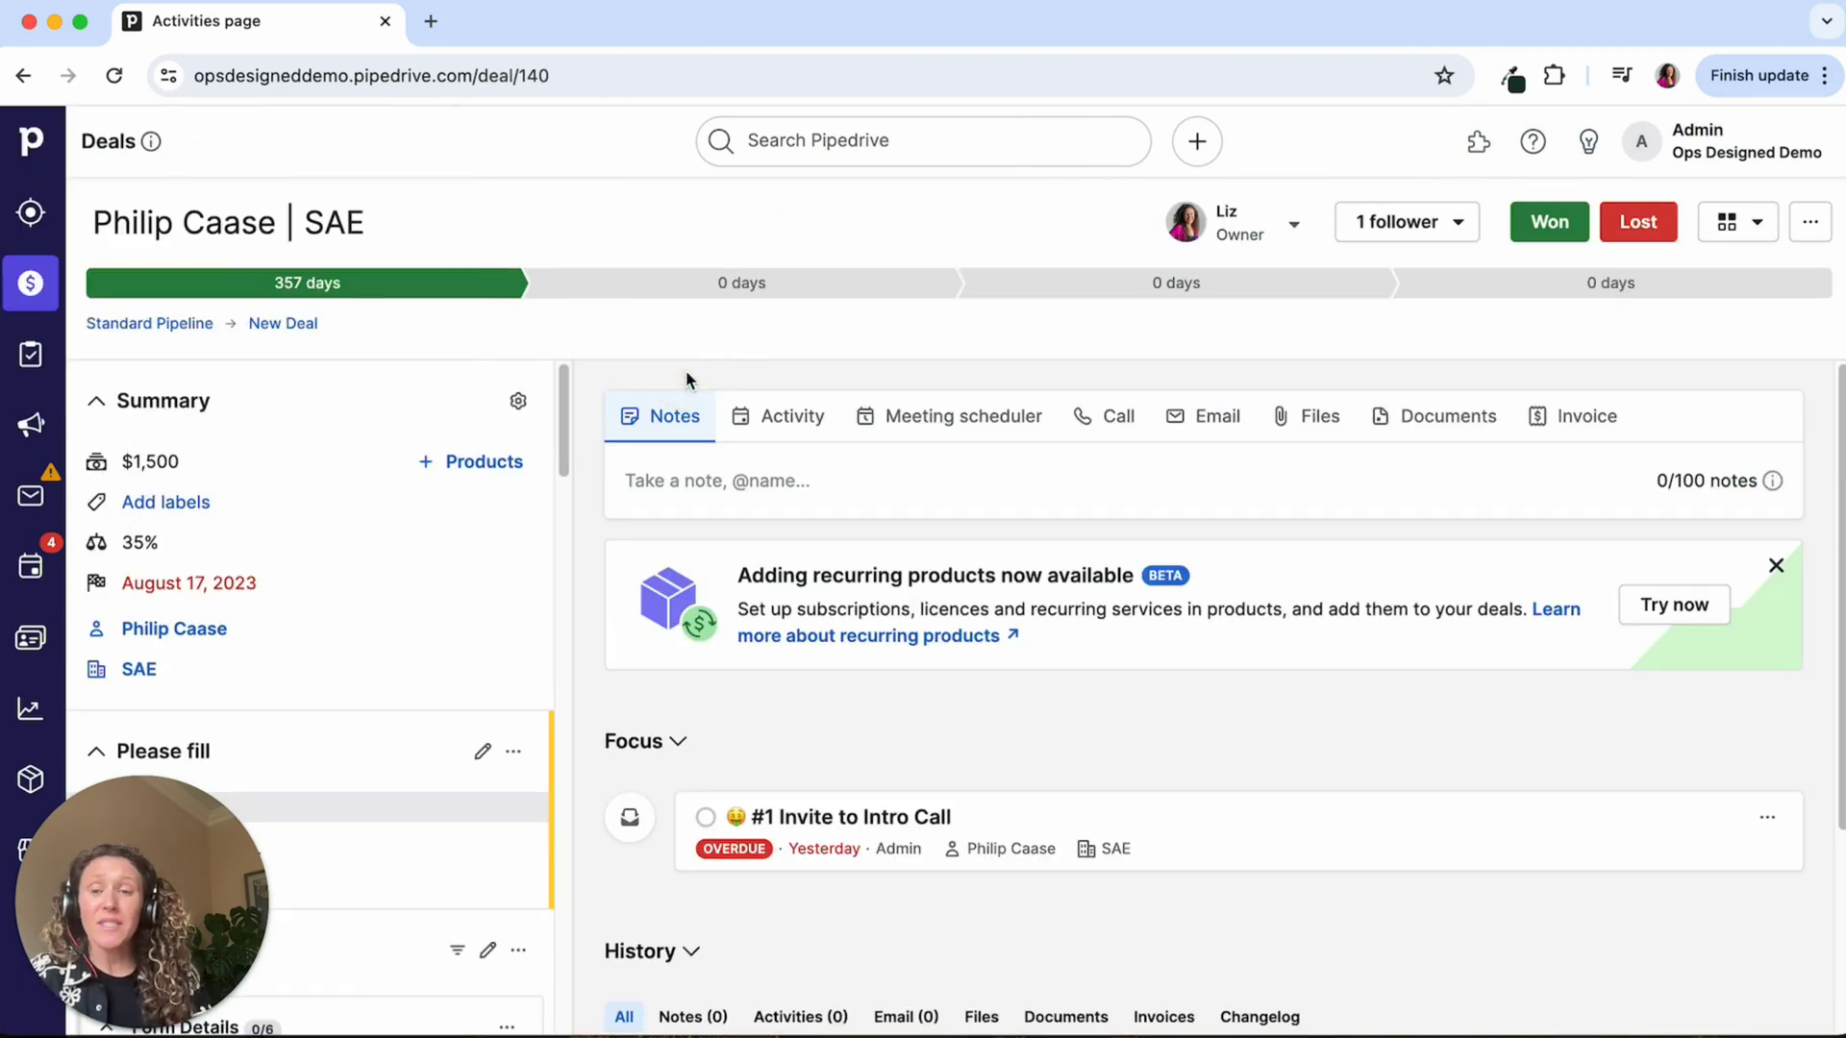
scroll(444, 613, "down", 5)
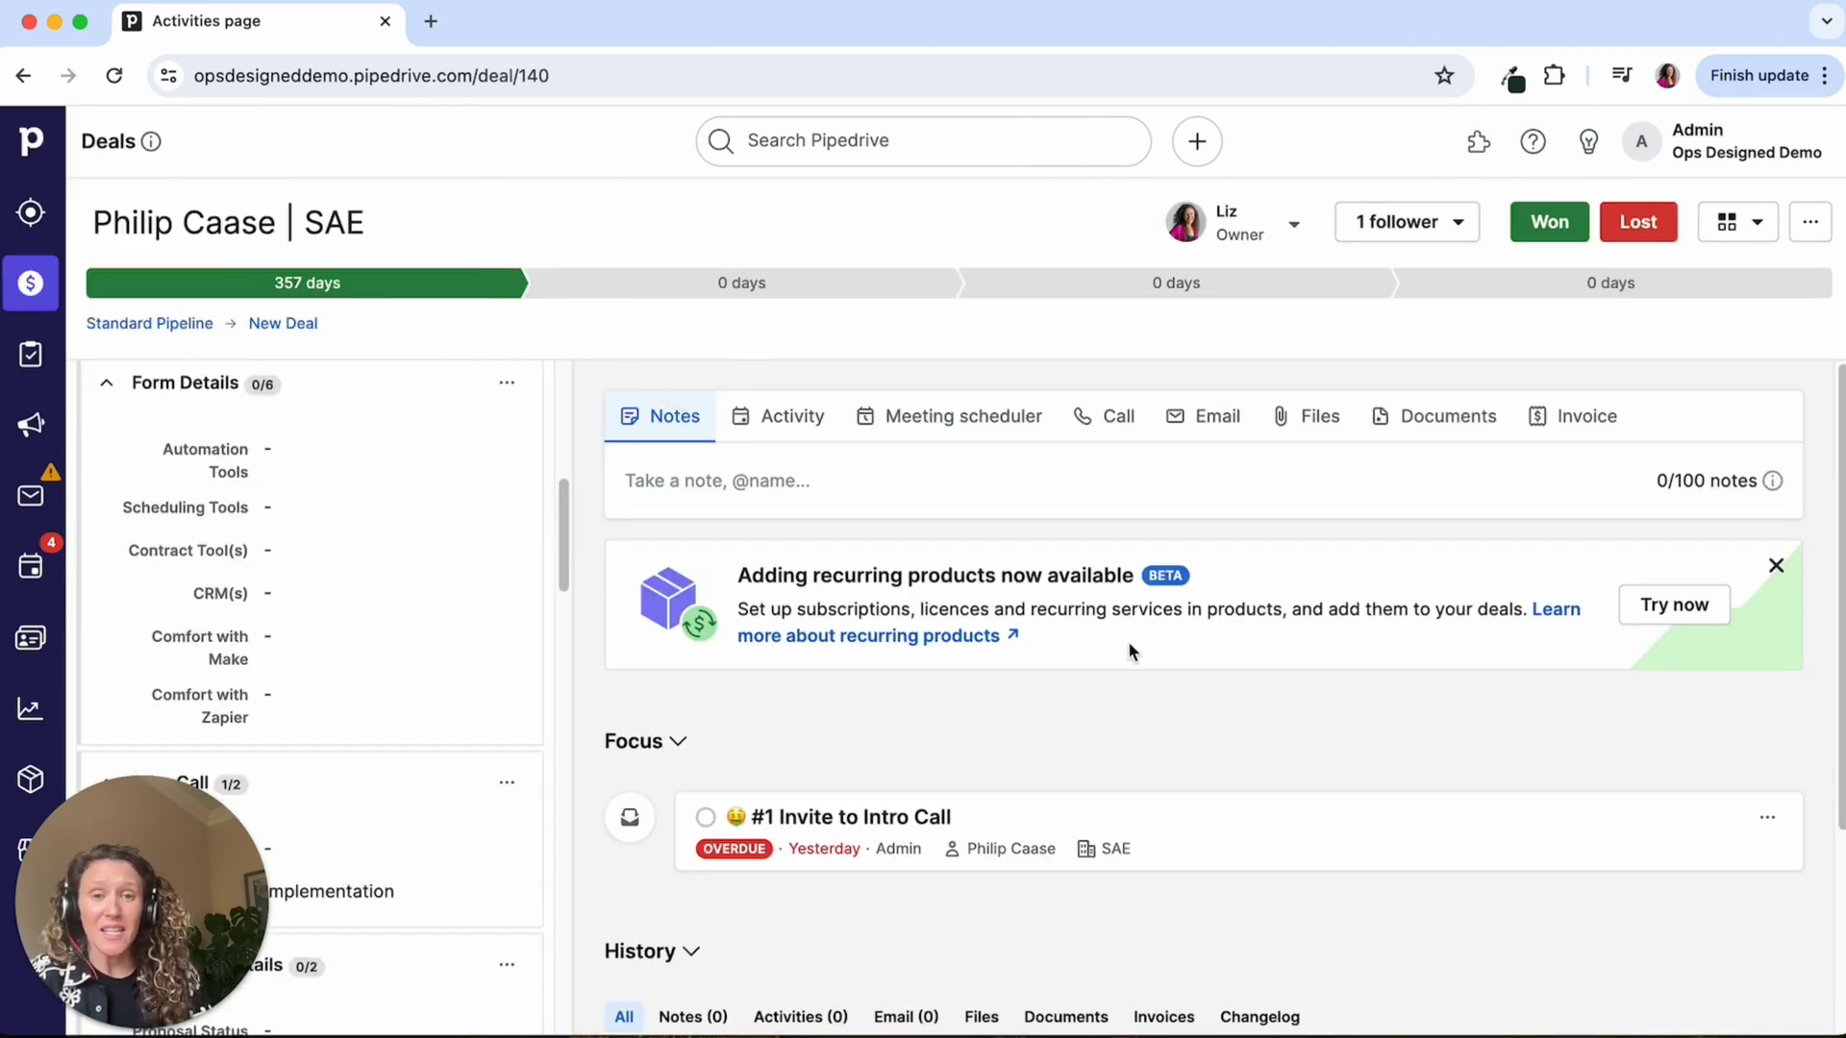
scroll(350, 616, "up", 5)
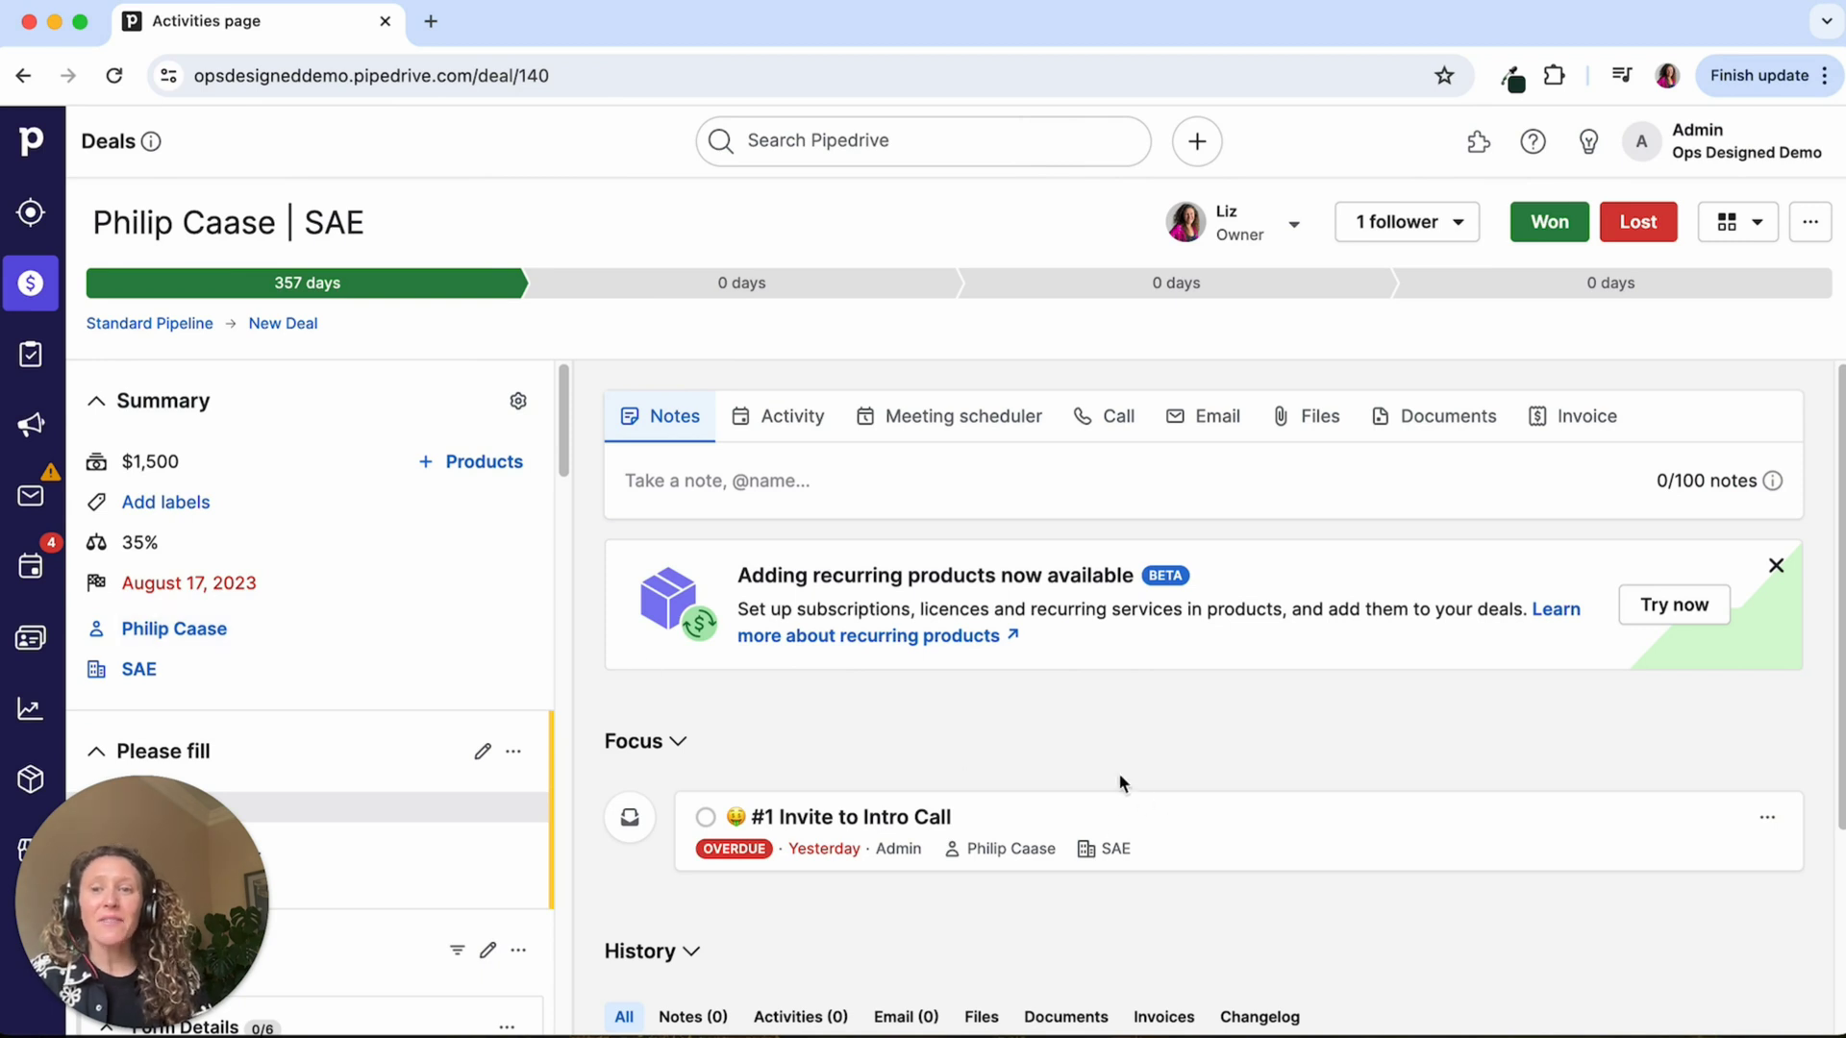
left_click(30, 565)
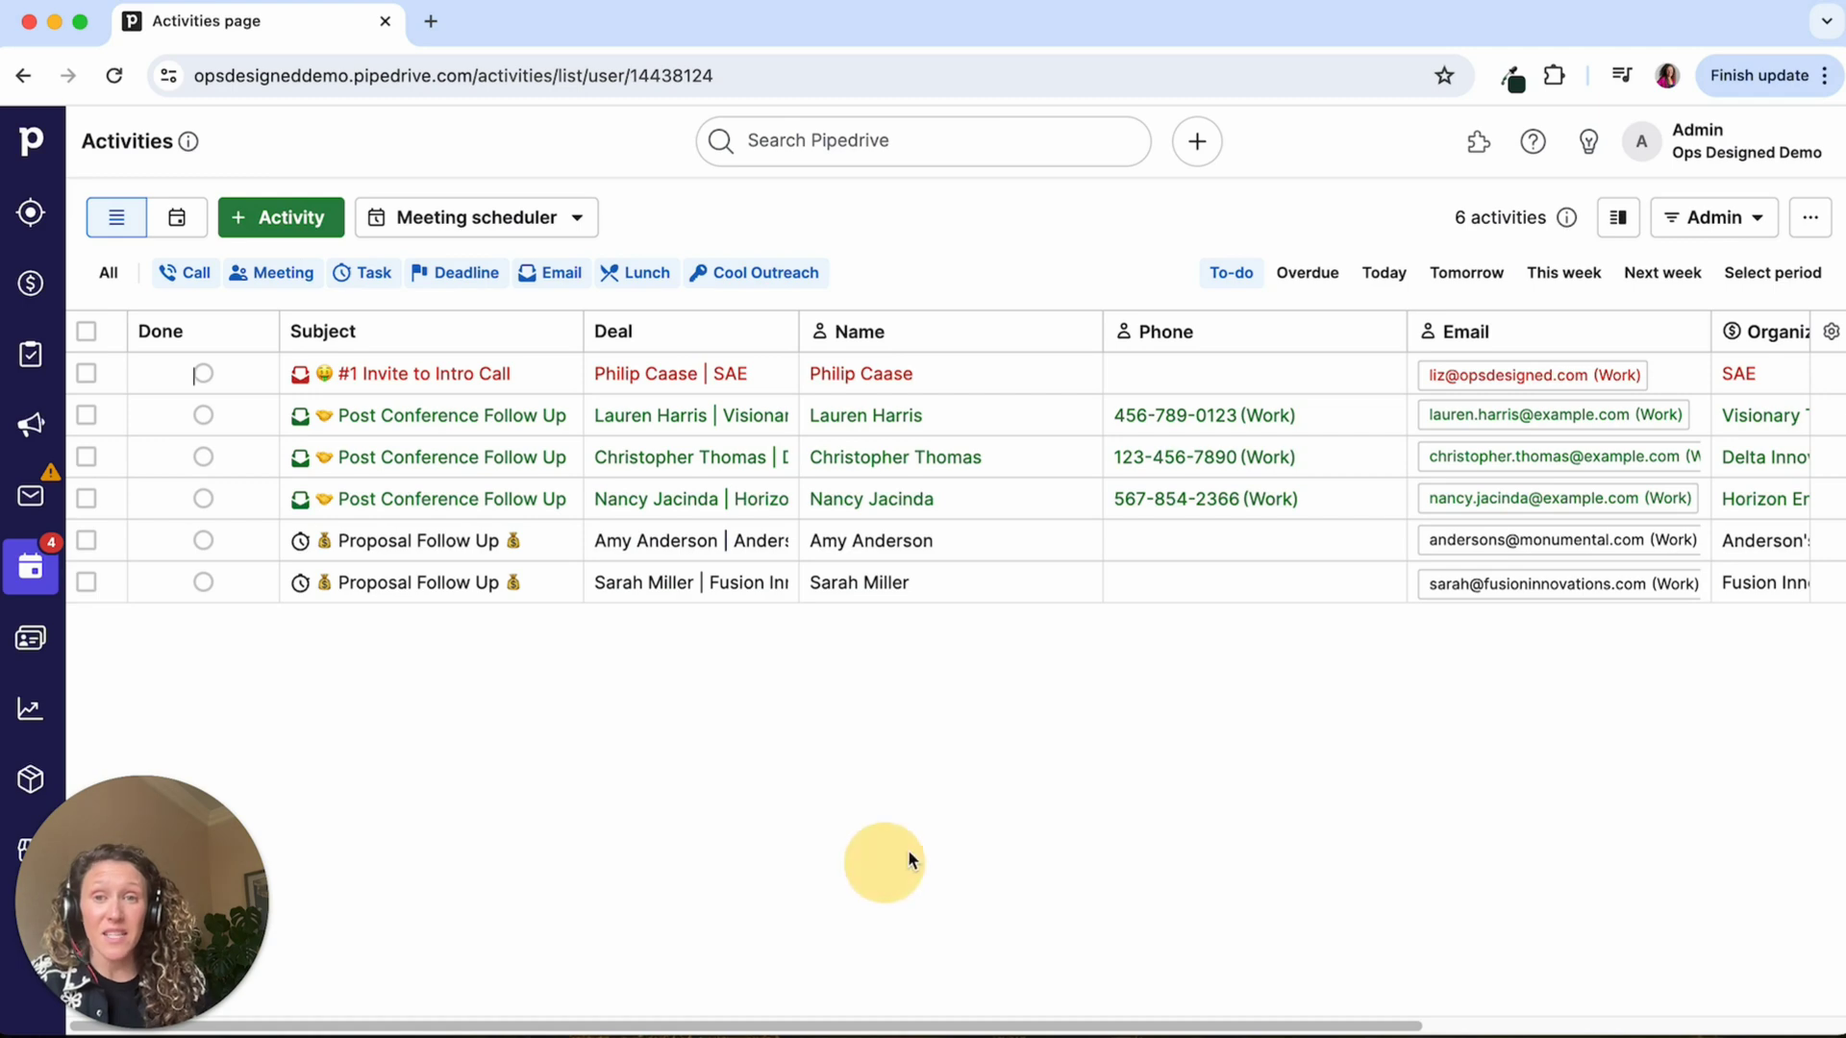
left_click(1619, 221)
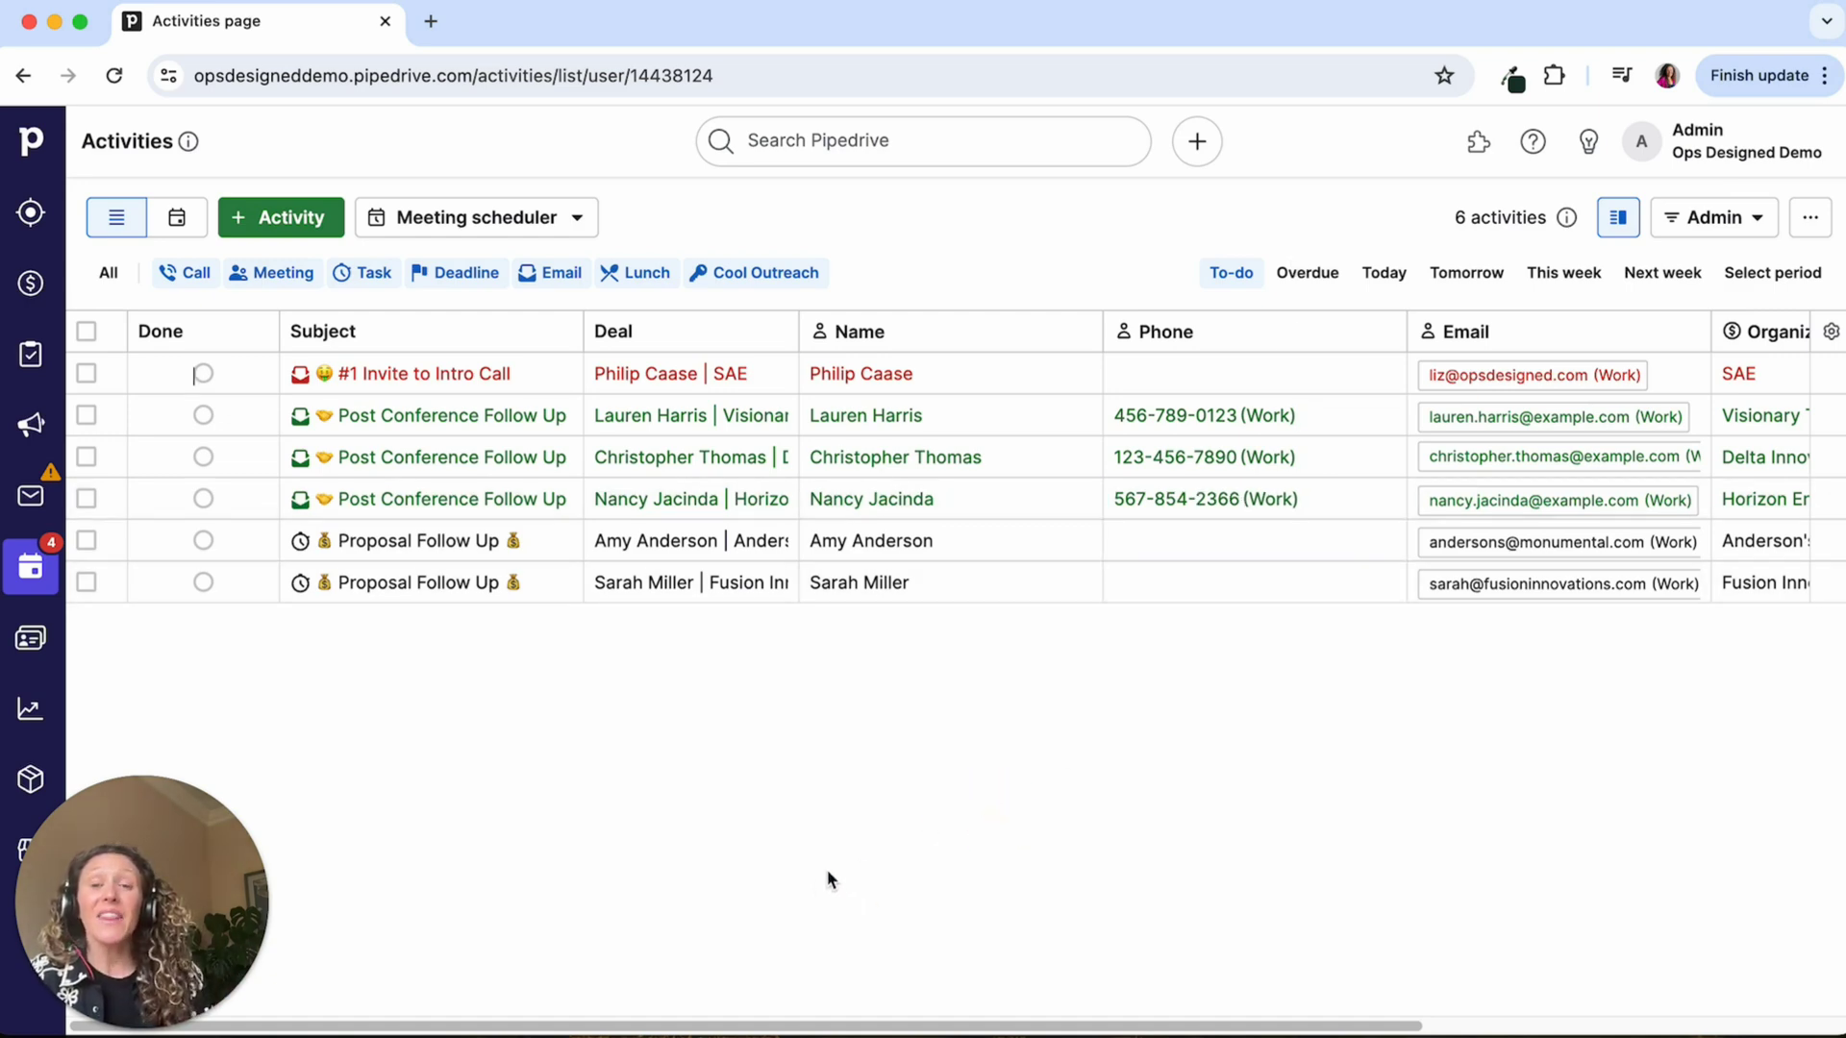
left_click(649, 385)
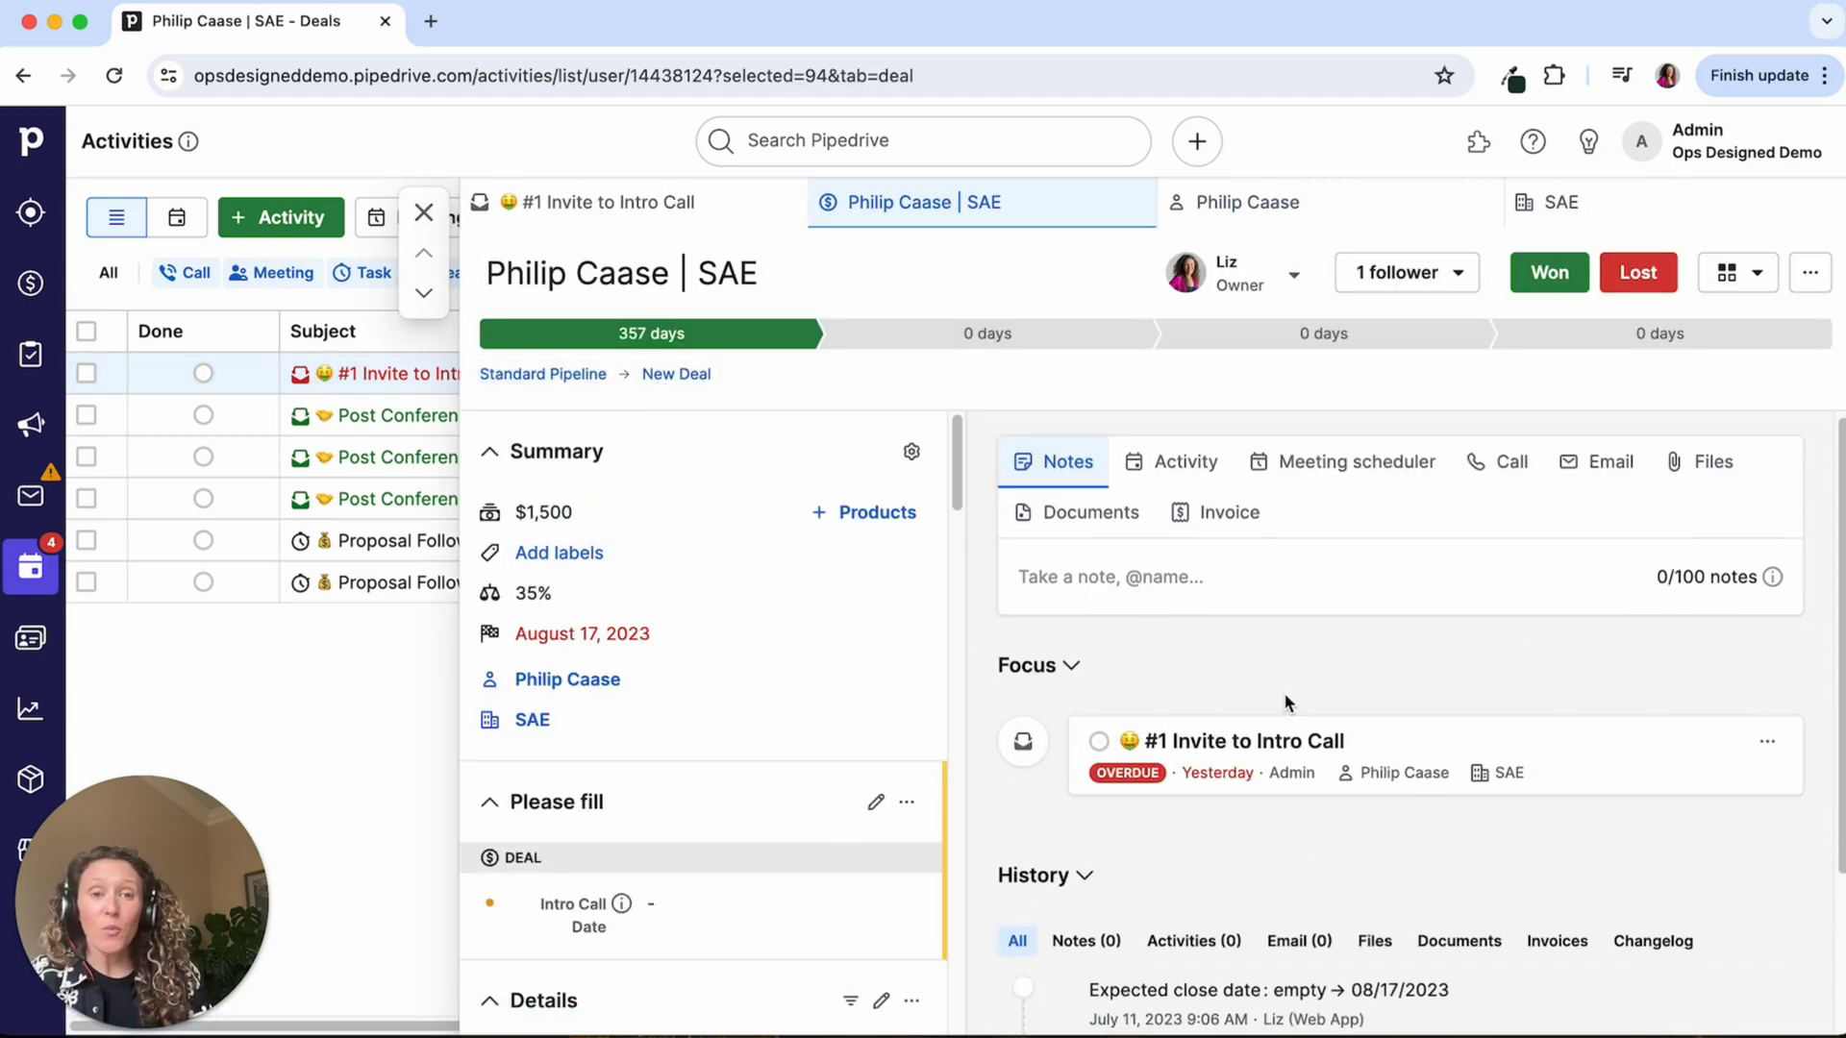
scroll(1278, 671, "down", 1)
scroll(894, 677, "down", 4)
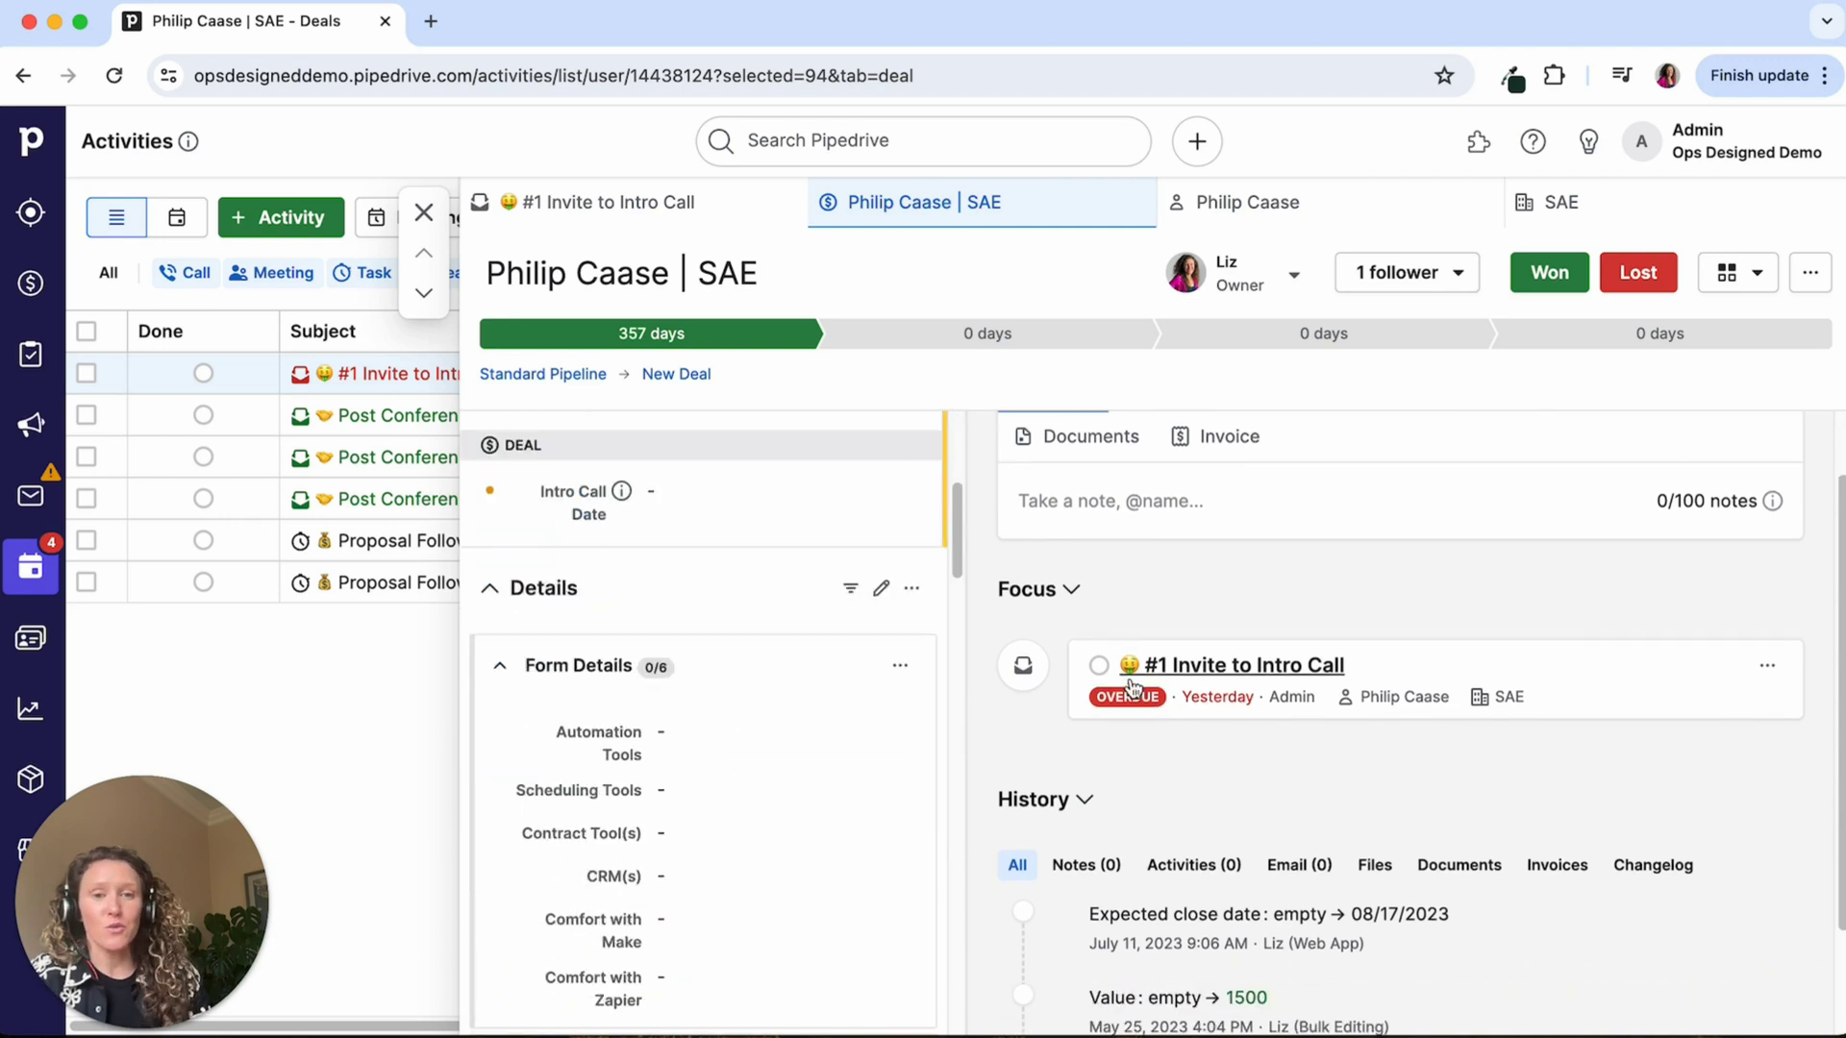
left_click(1099, 663)
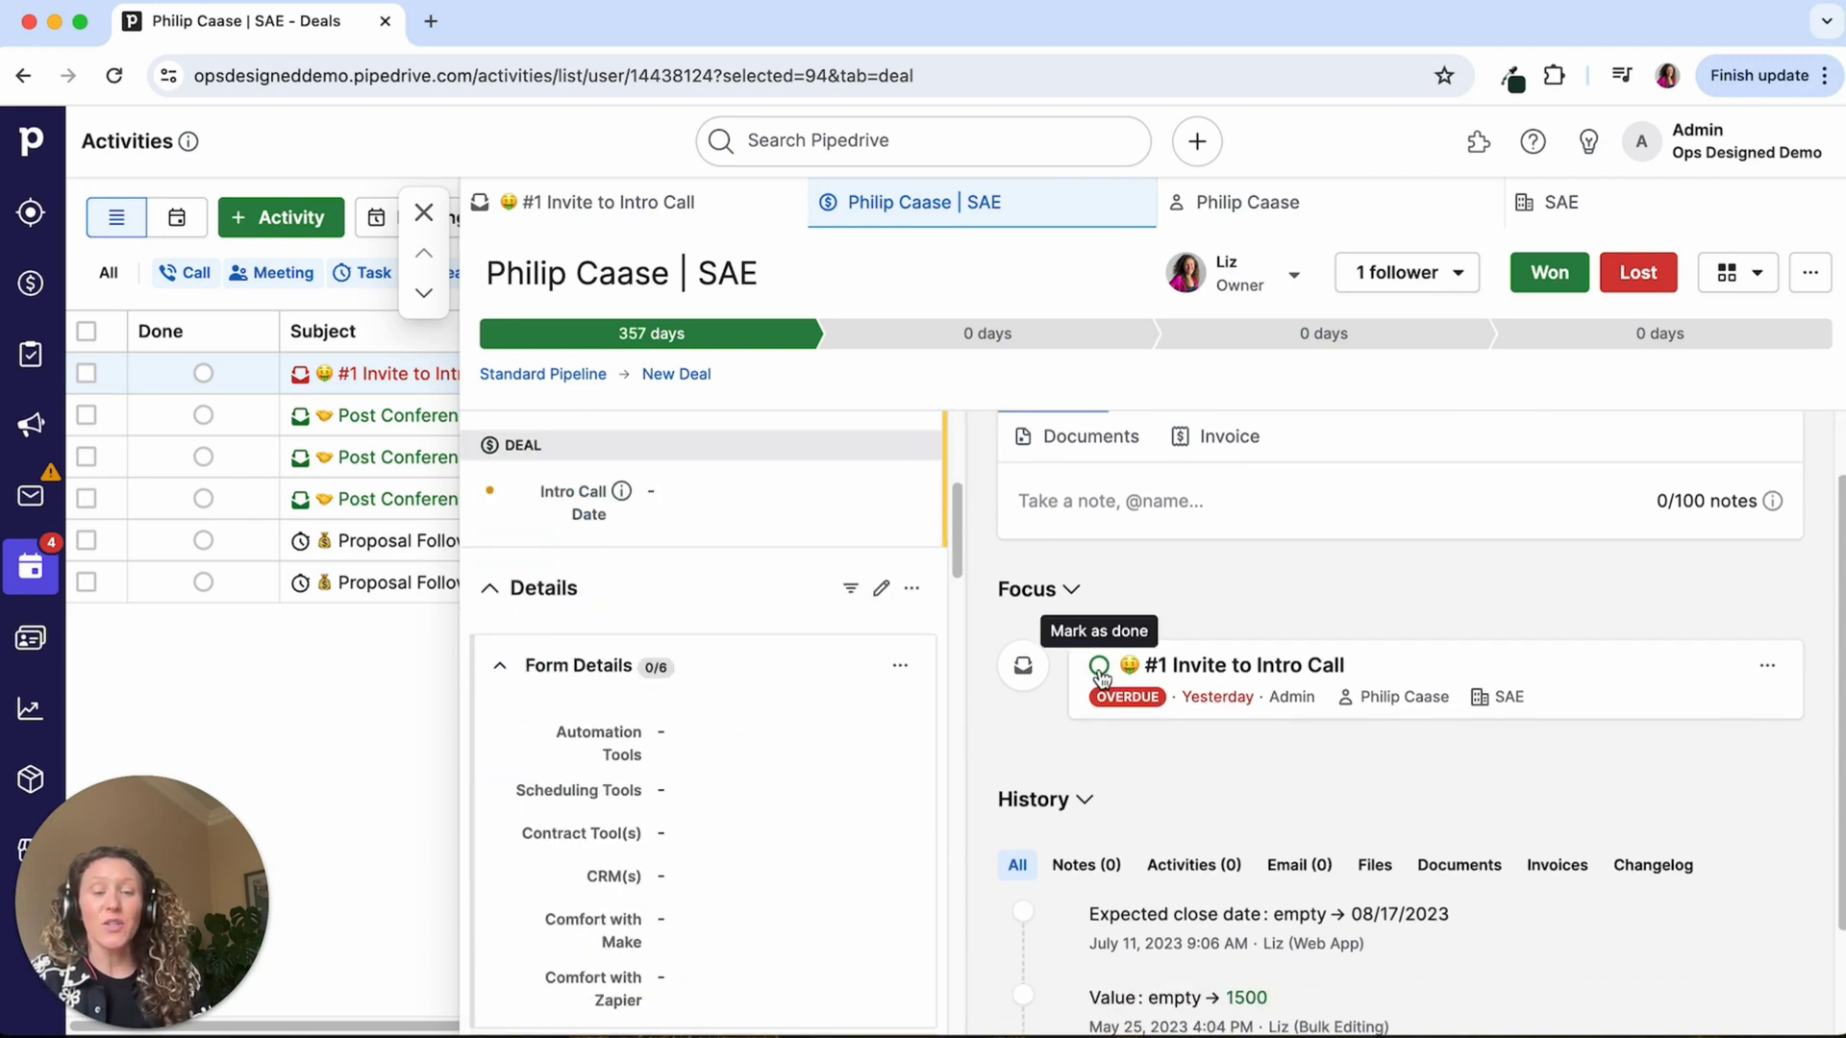
left_click(1099, 667)
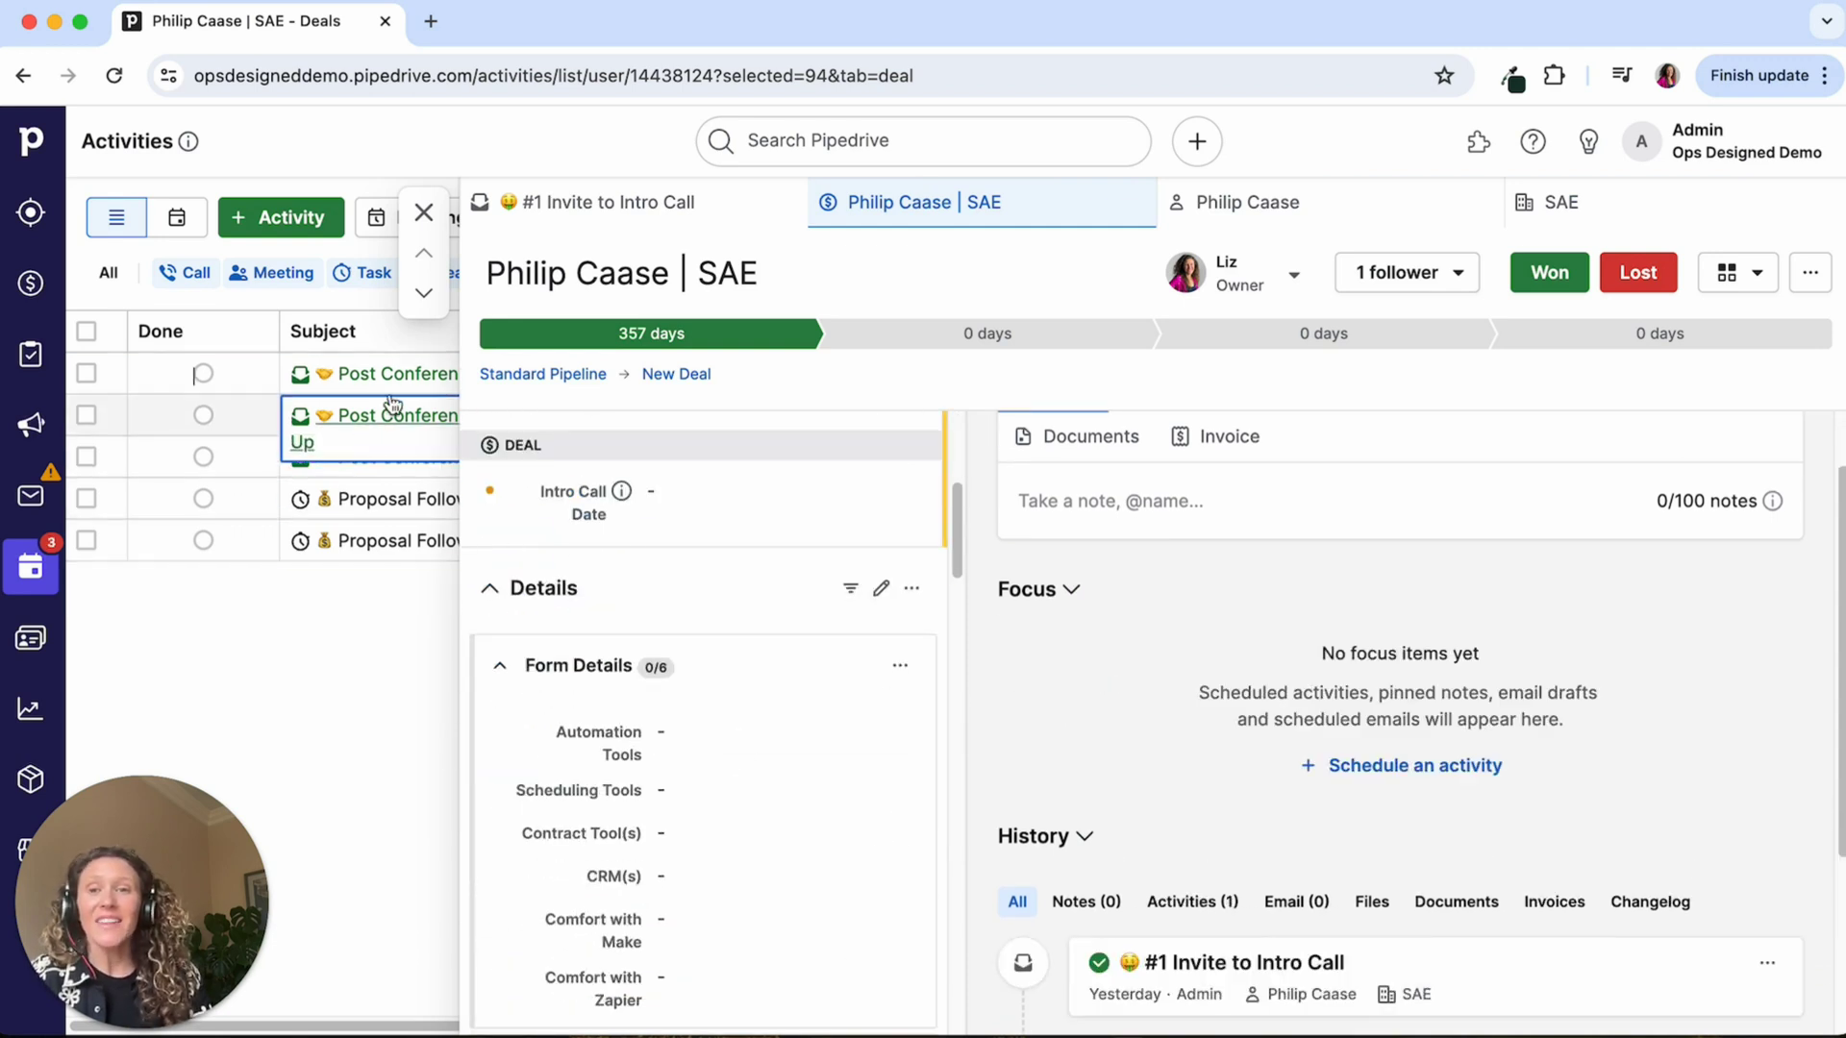
left_click(402, 378)
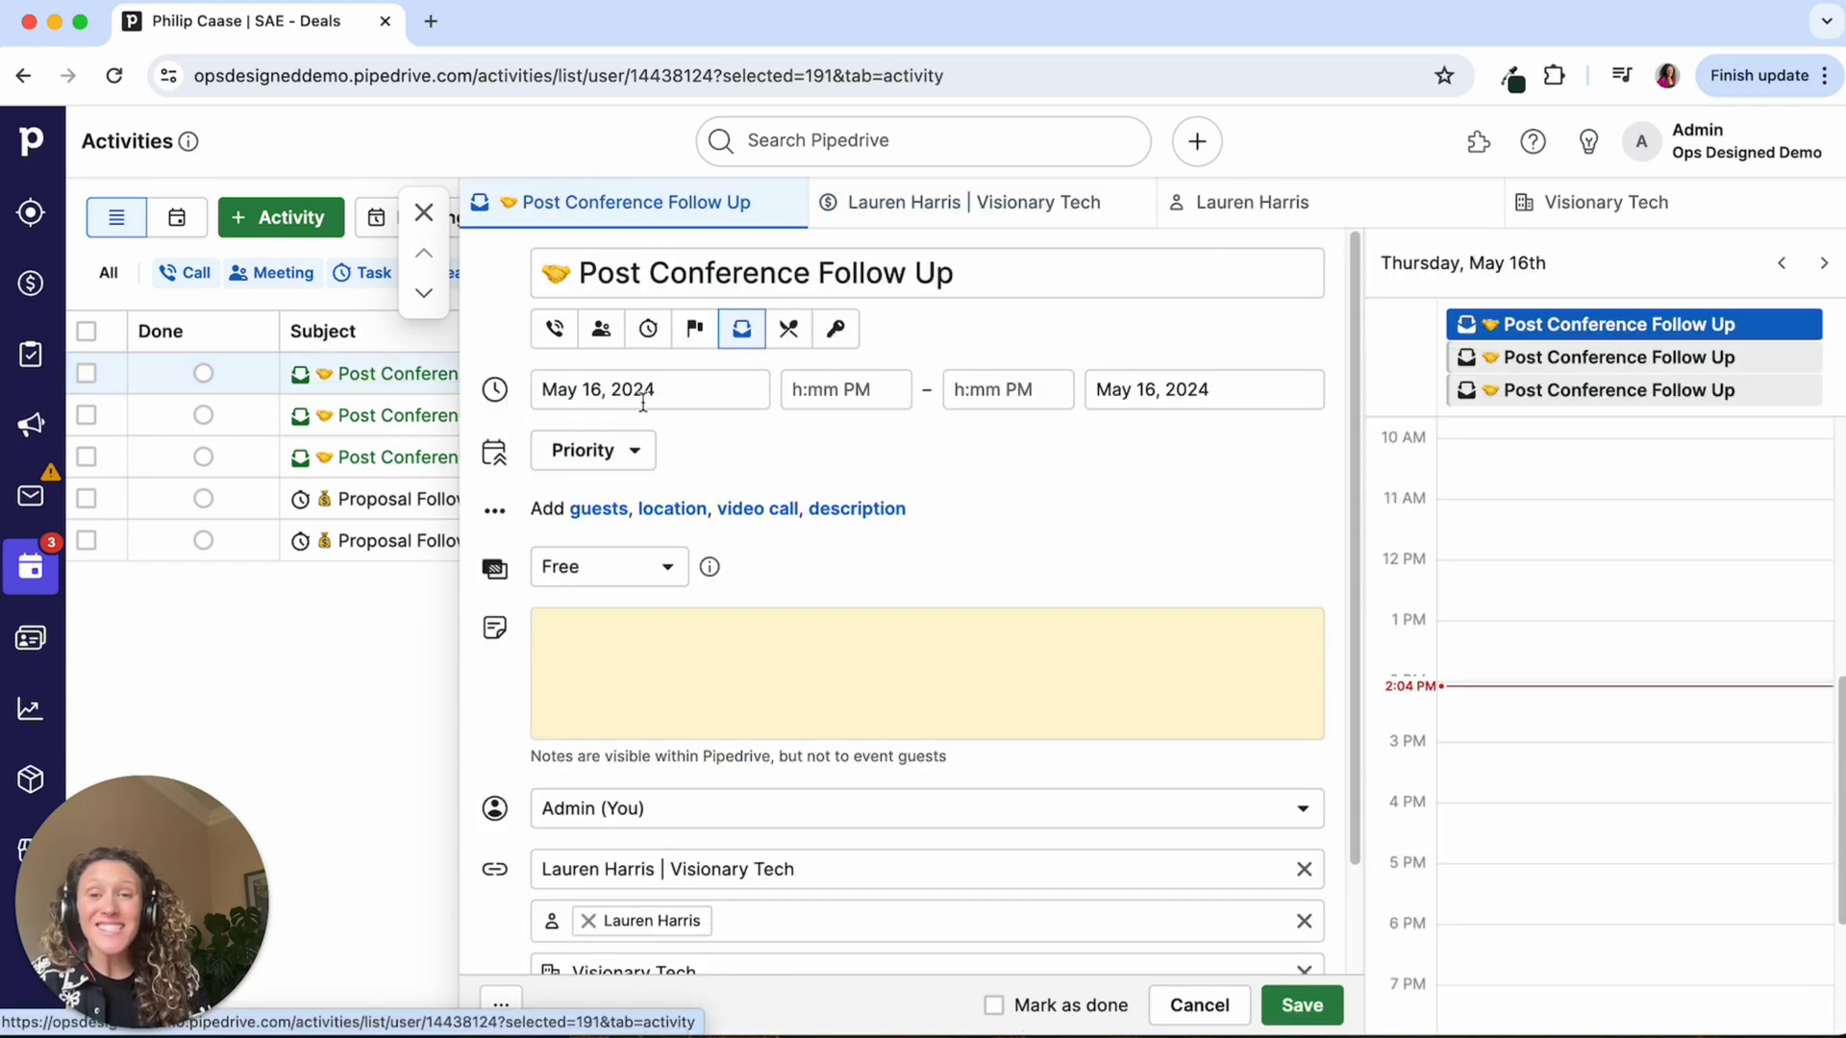
left_click(421, 225)
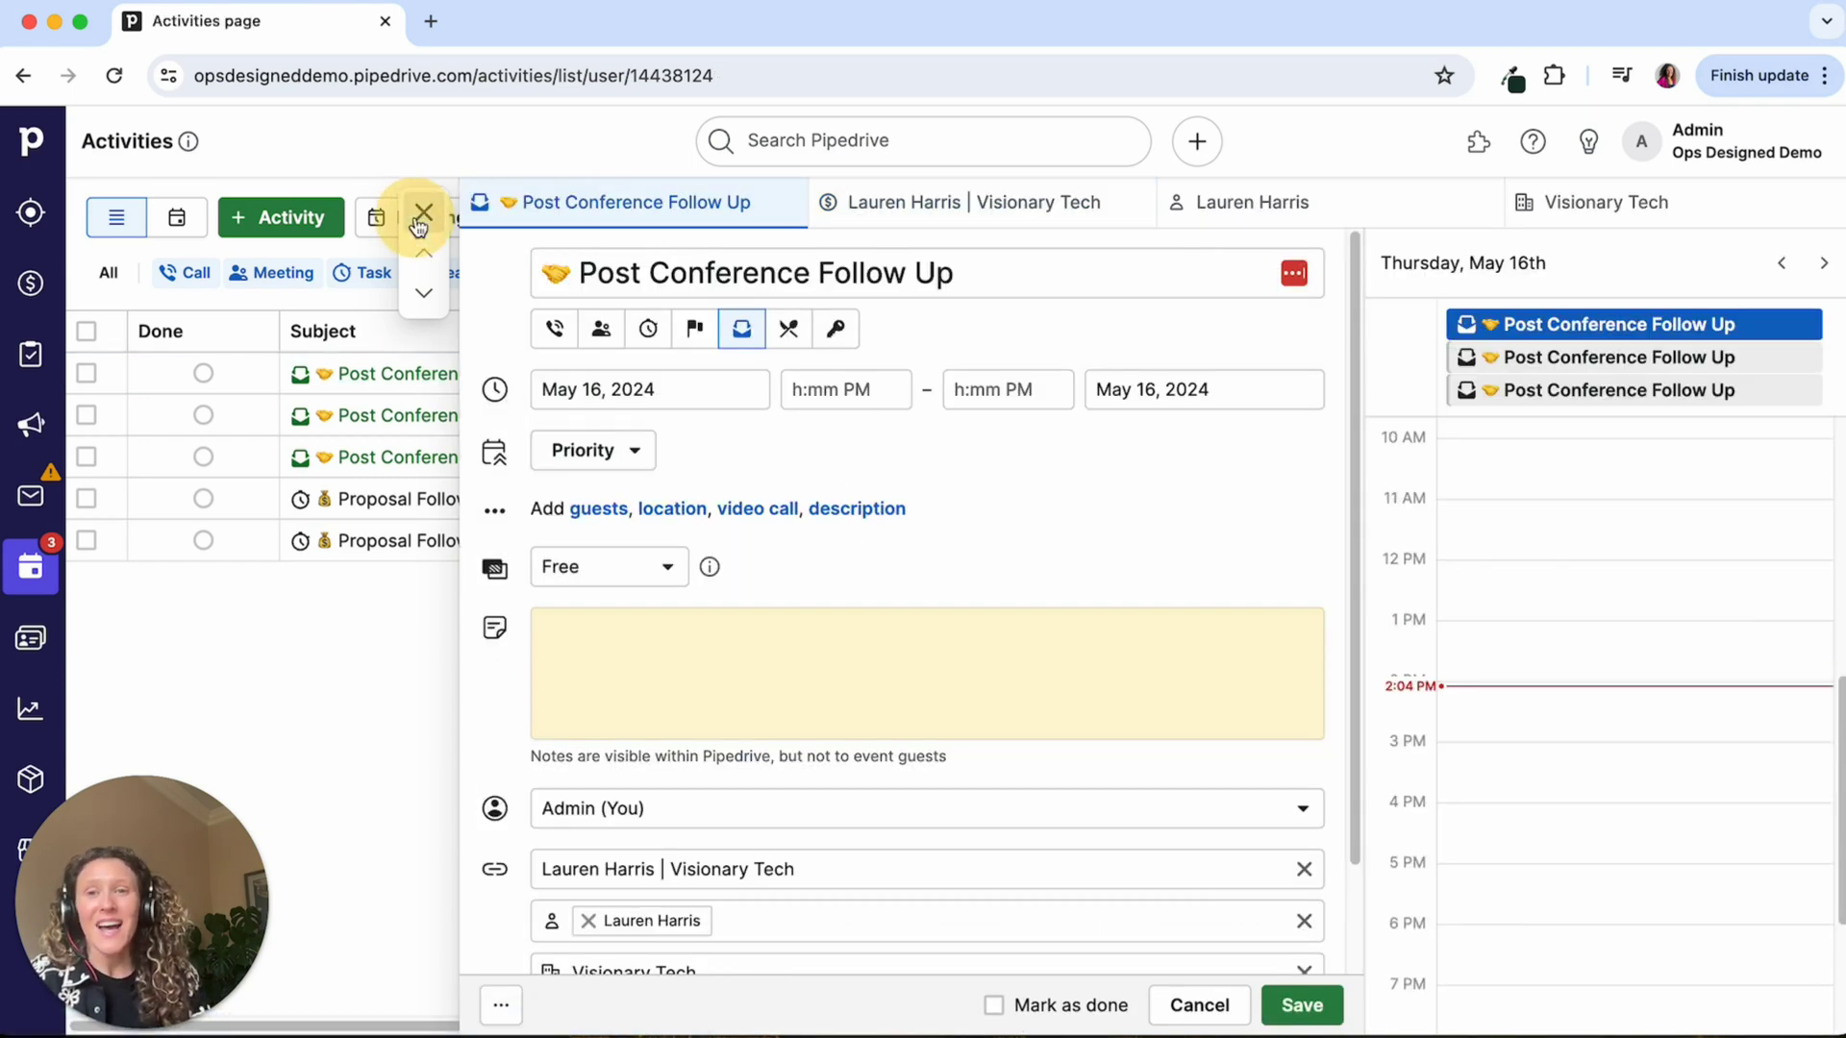
left_click(434, 389)
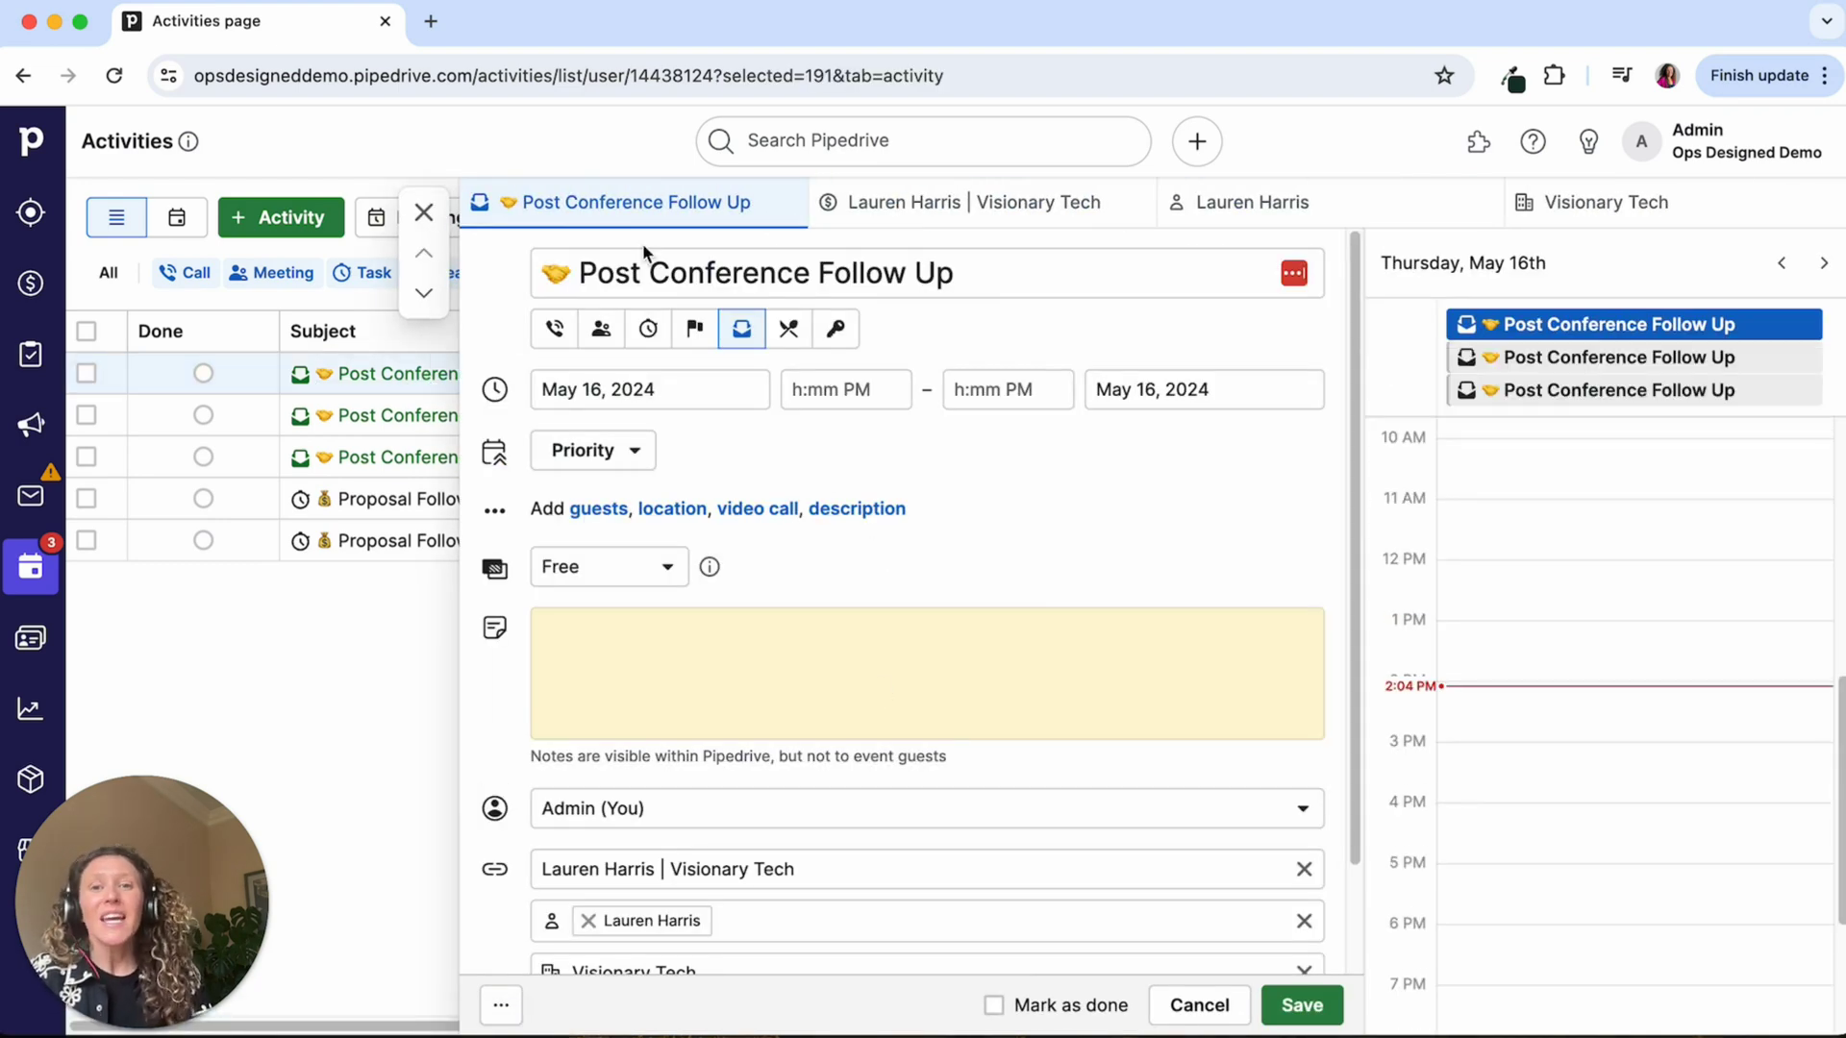
left_click(1003, 212)
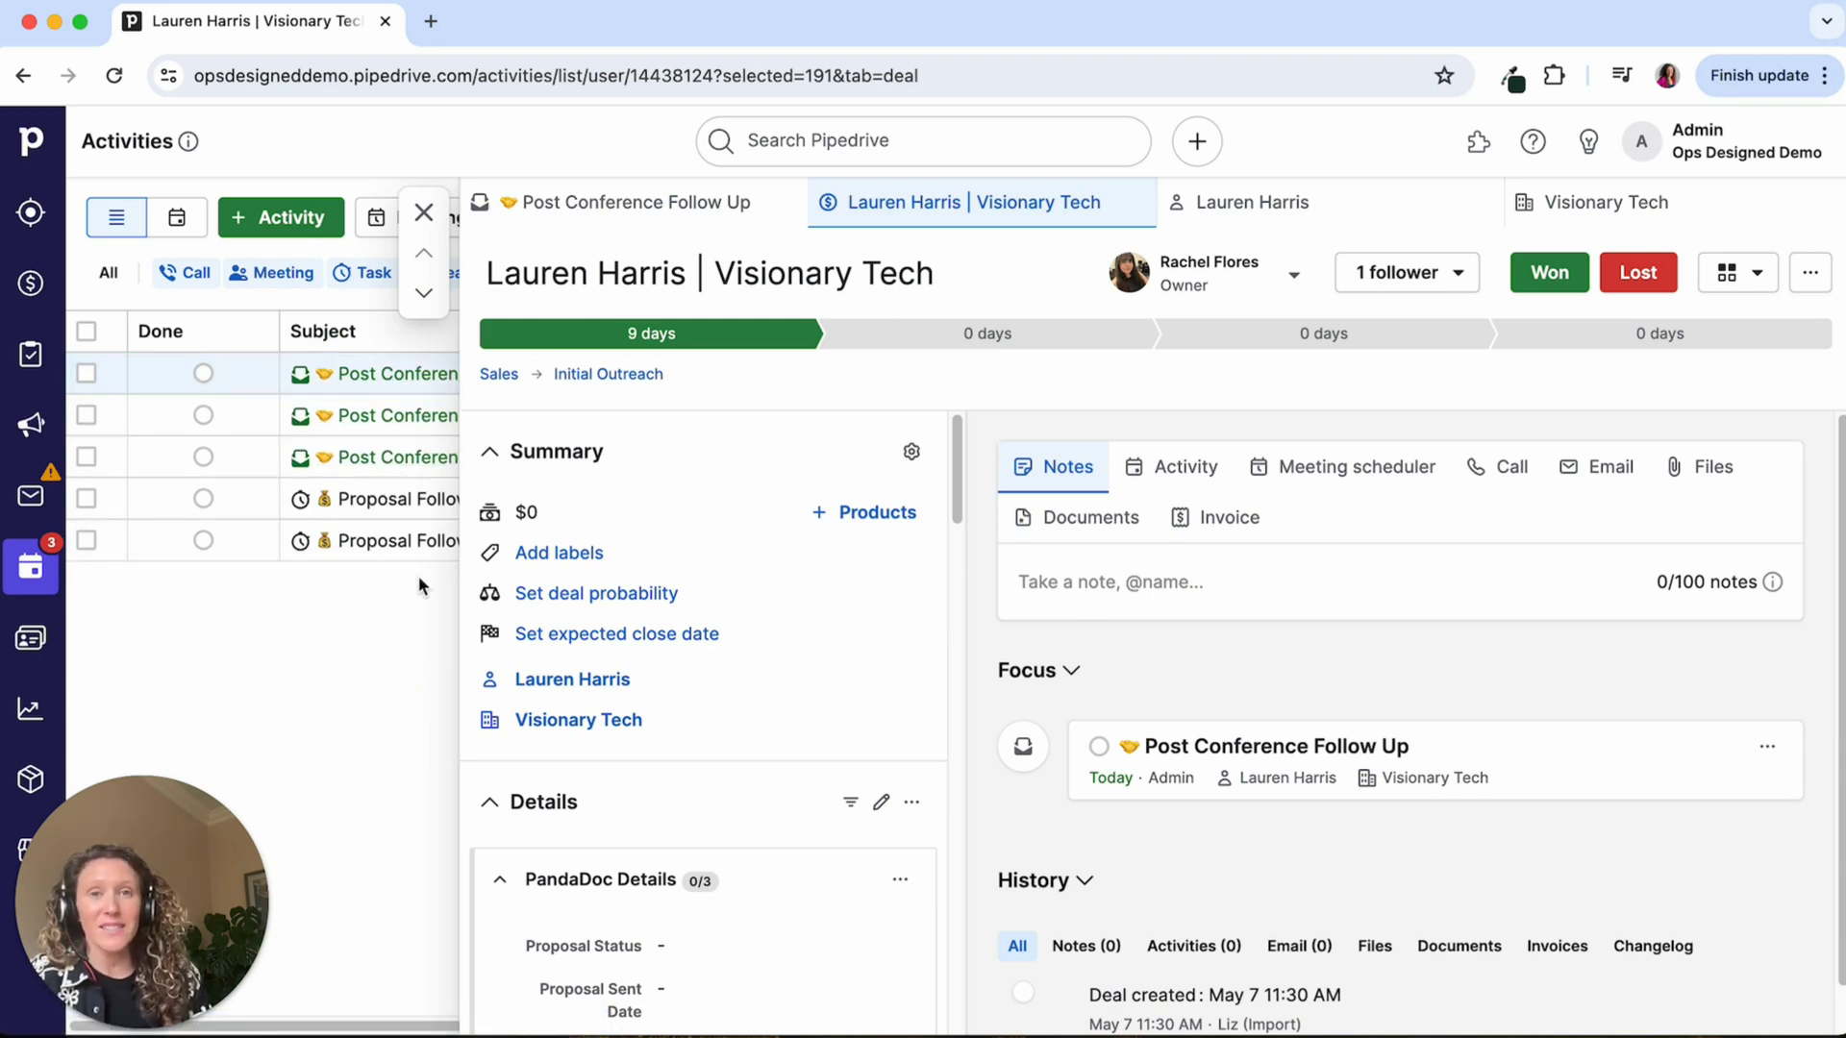
left_click(424, 212)
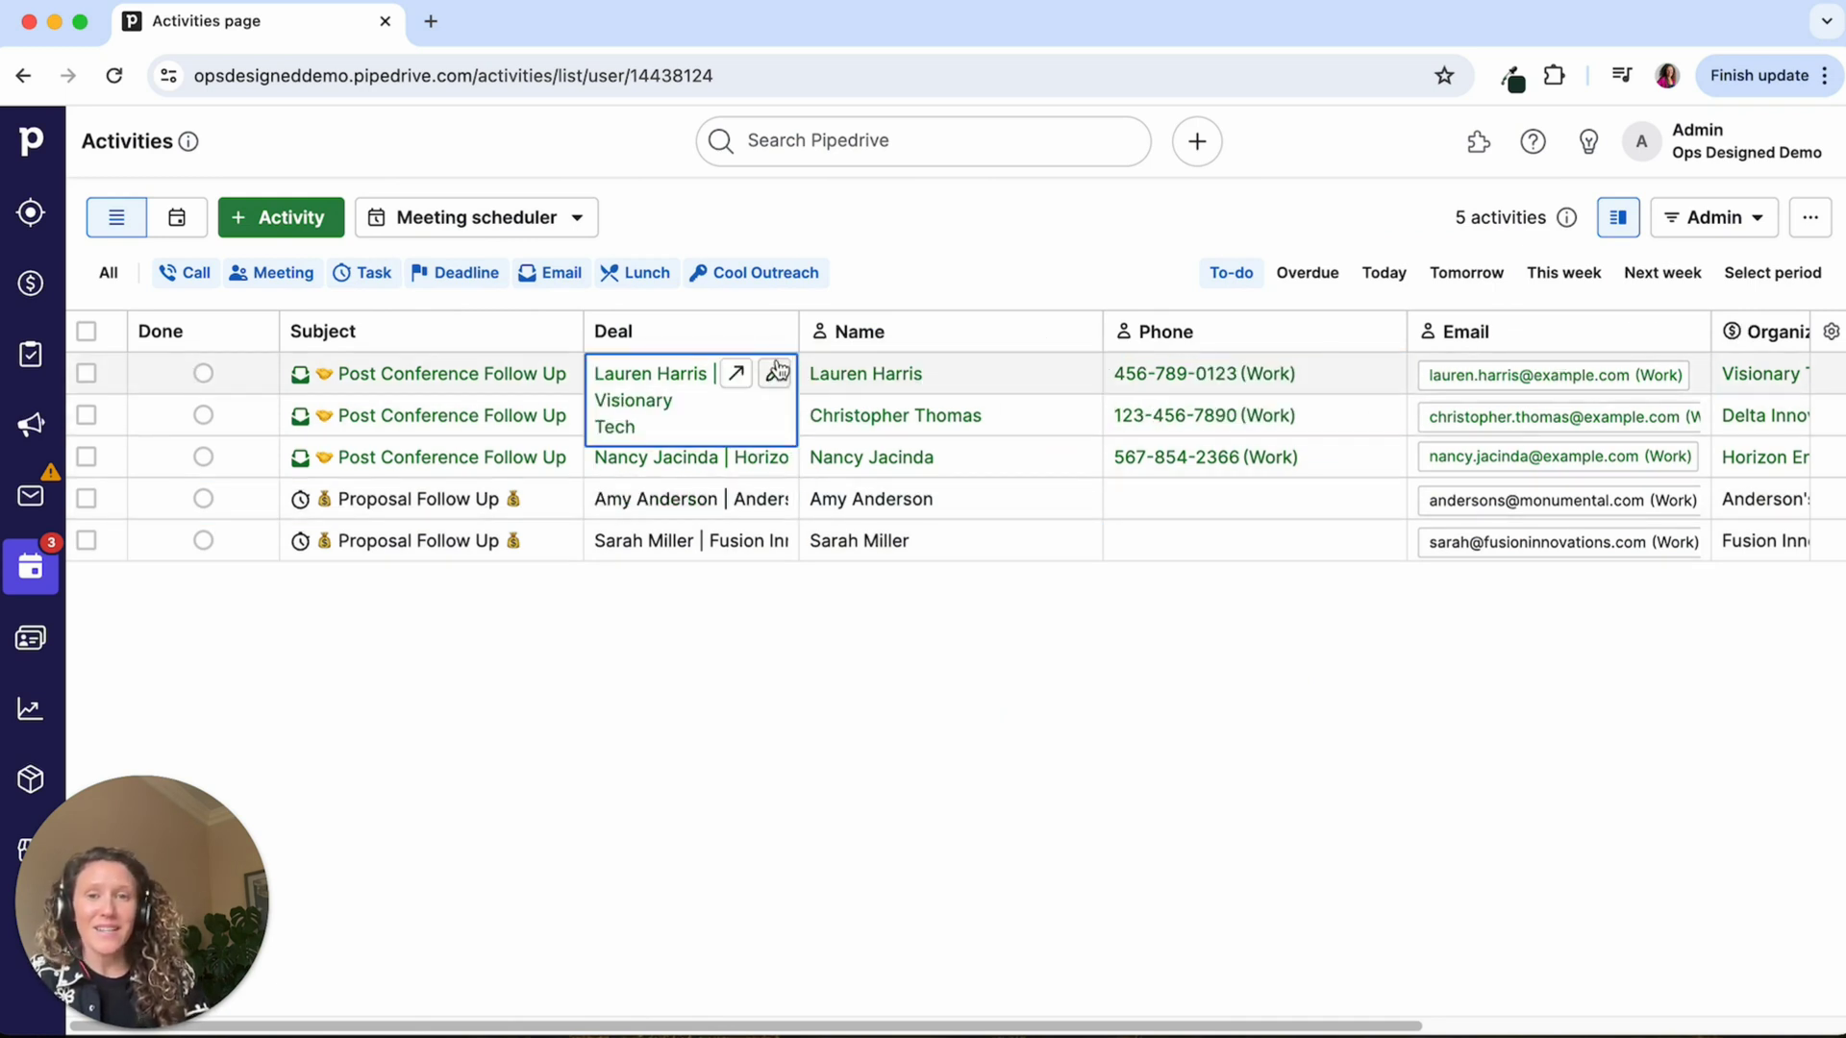
left_click_drag(799, 331, 883, 331)
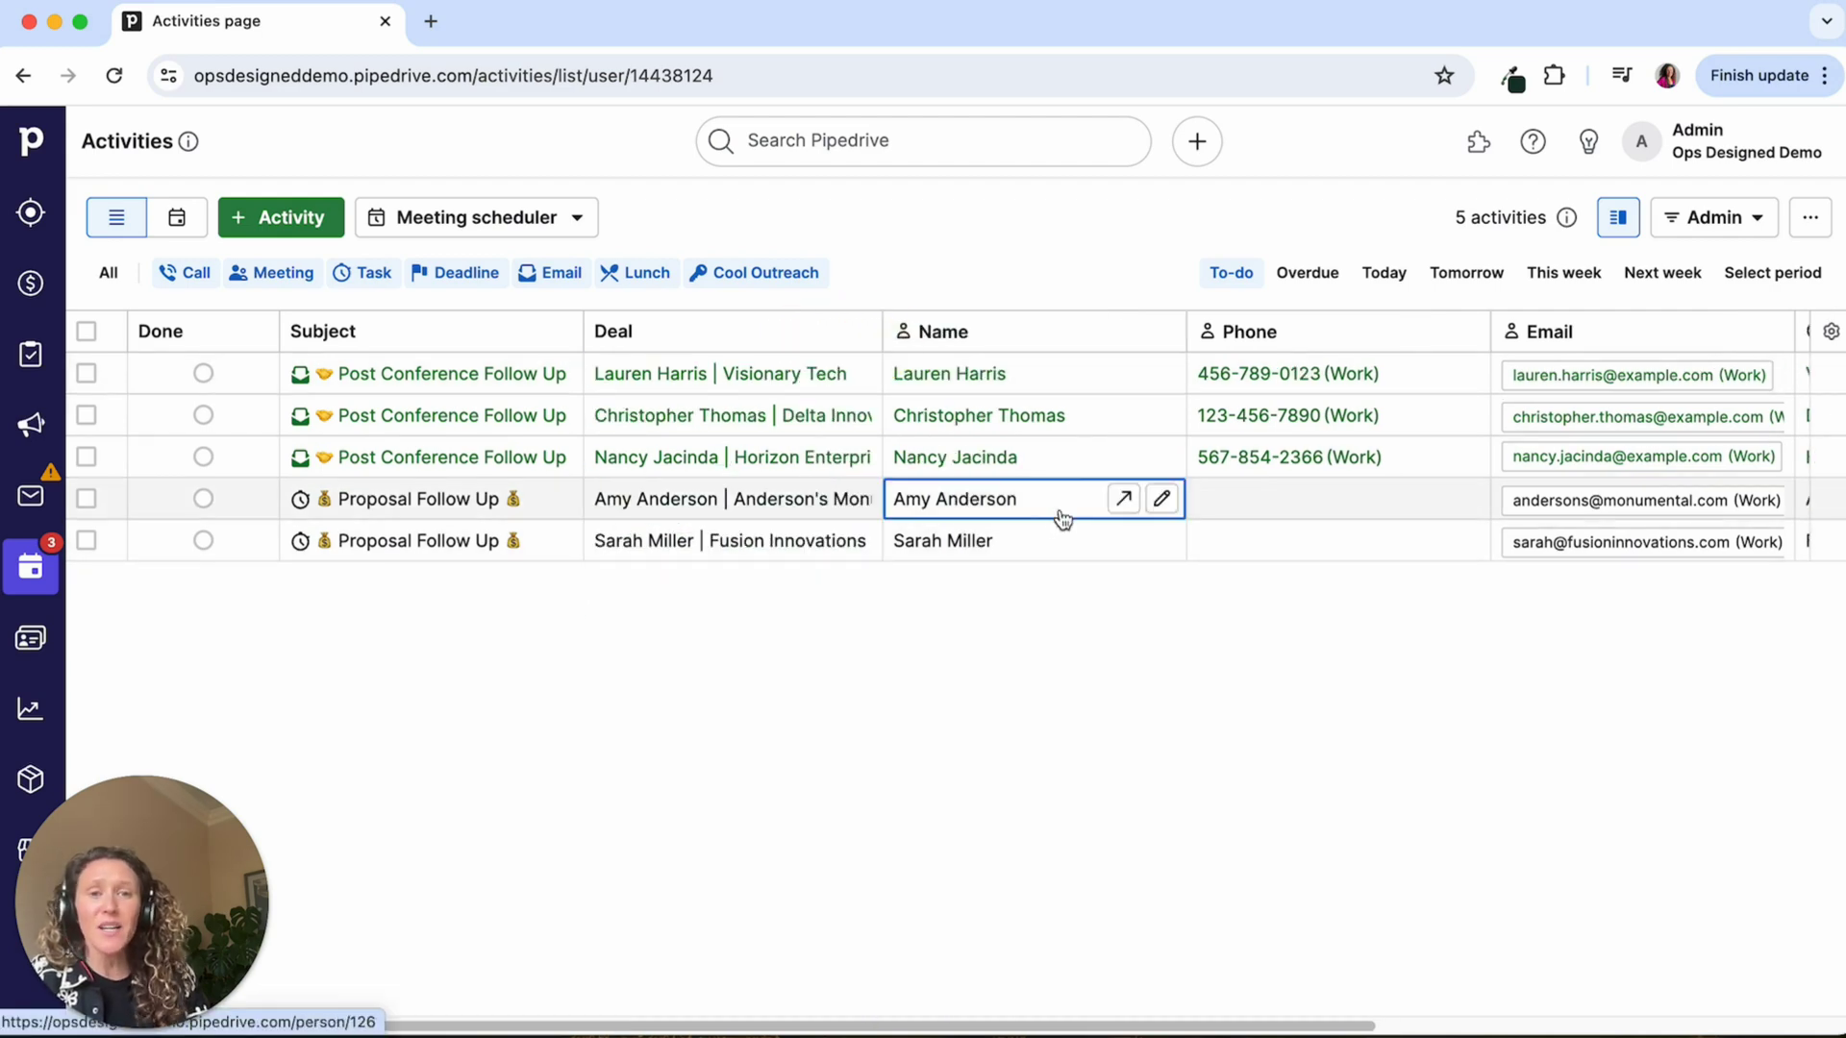
left_click(771, 375)
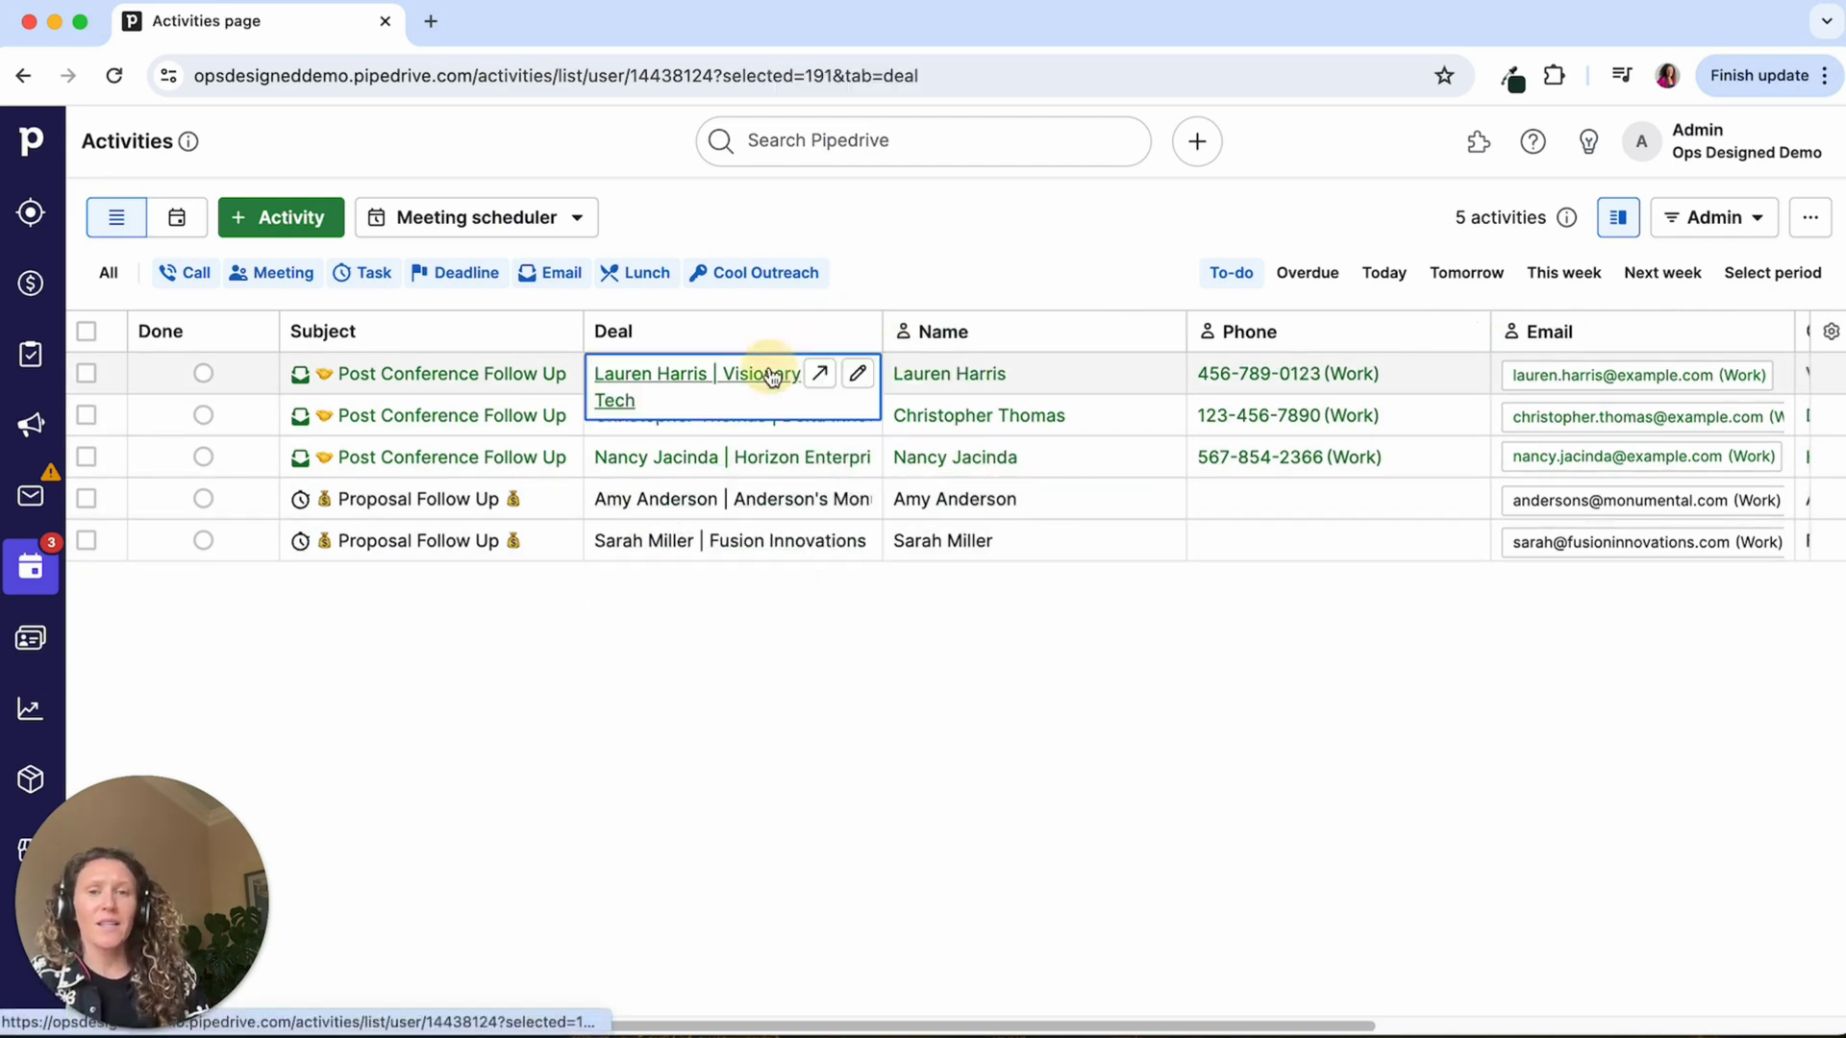
left_click_drag(433, 213, 1442, 347)
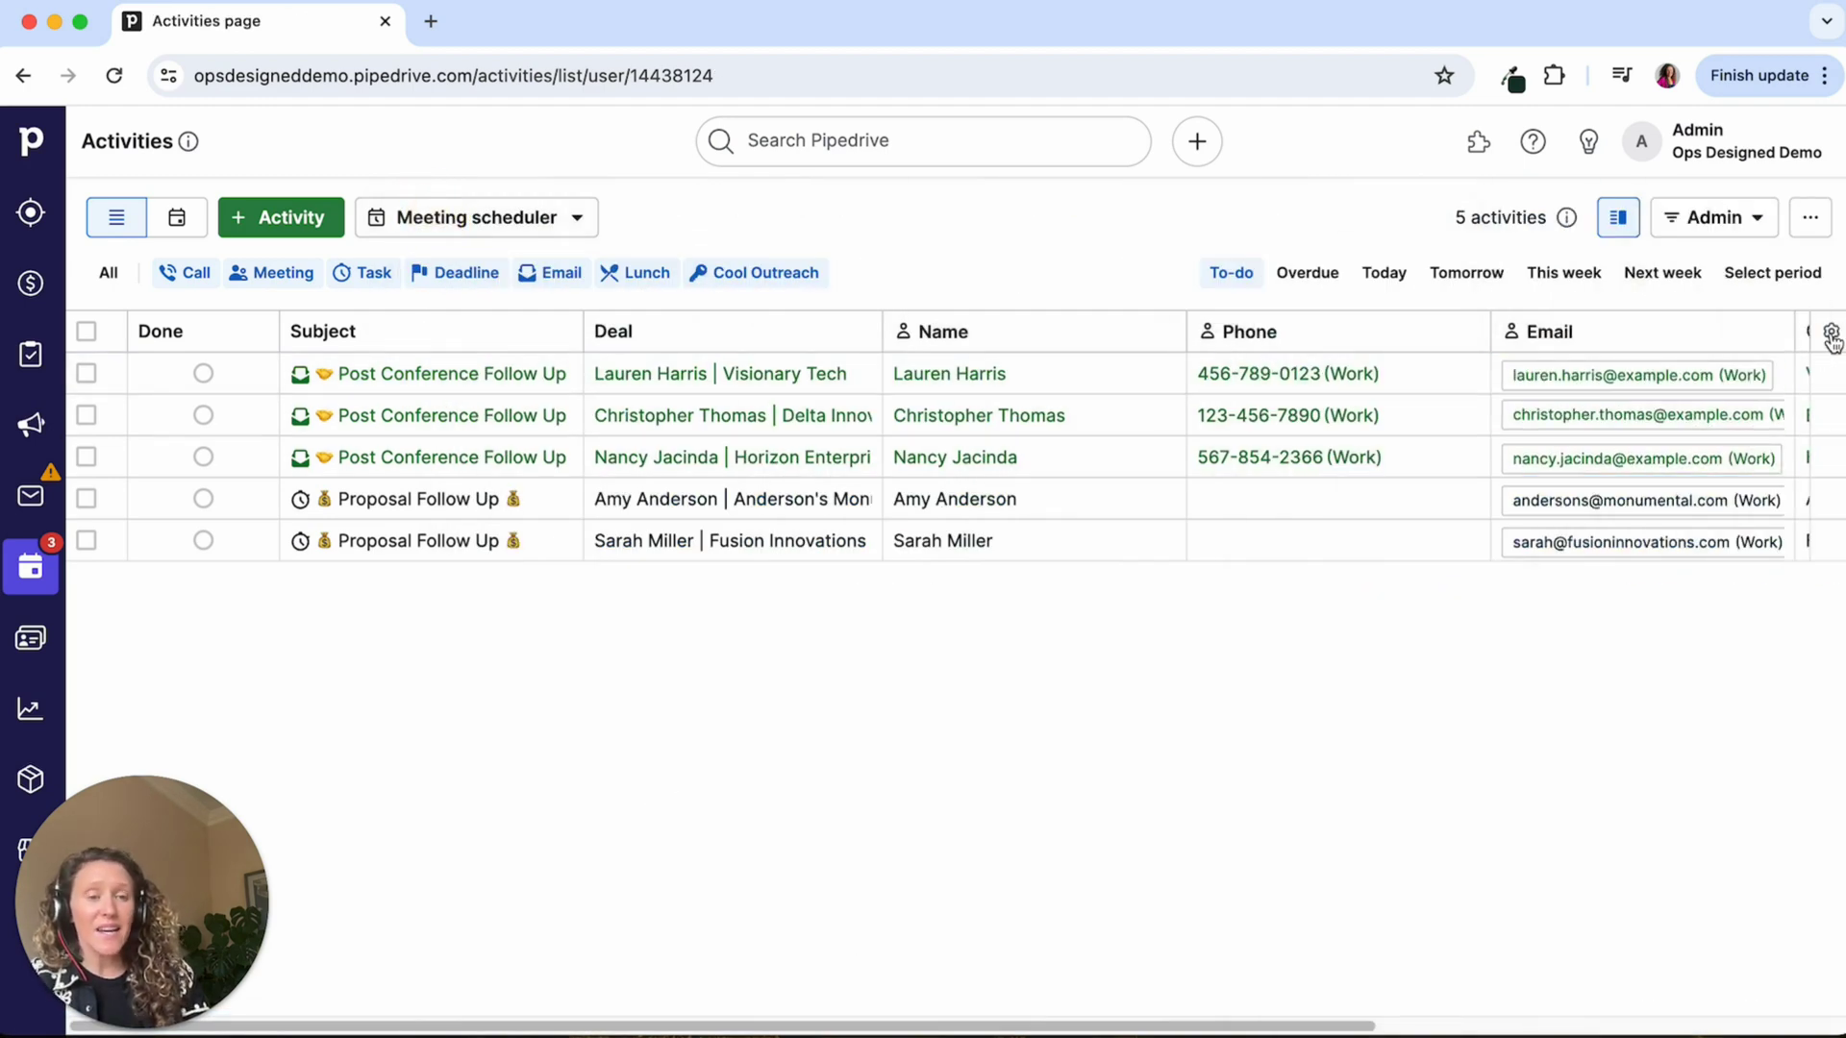
left_click(1831, 333)
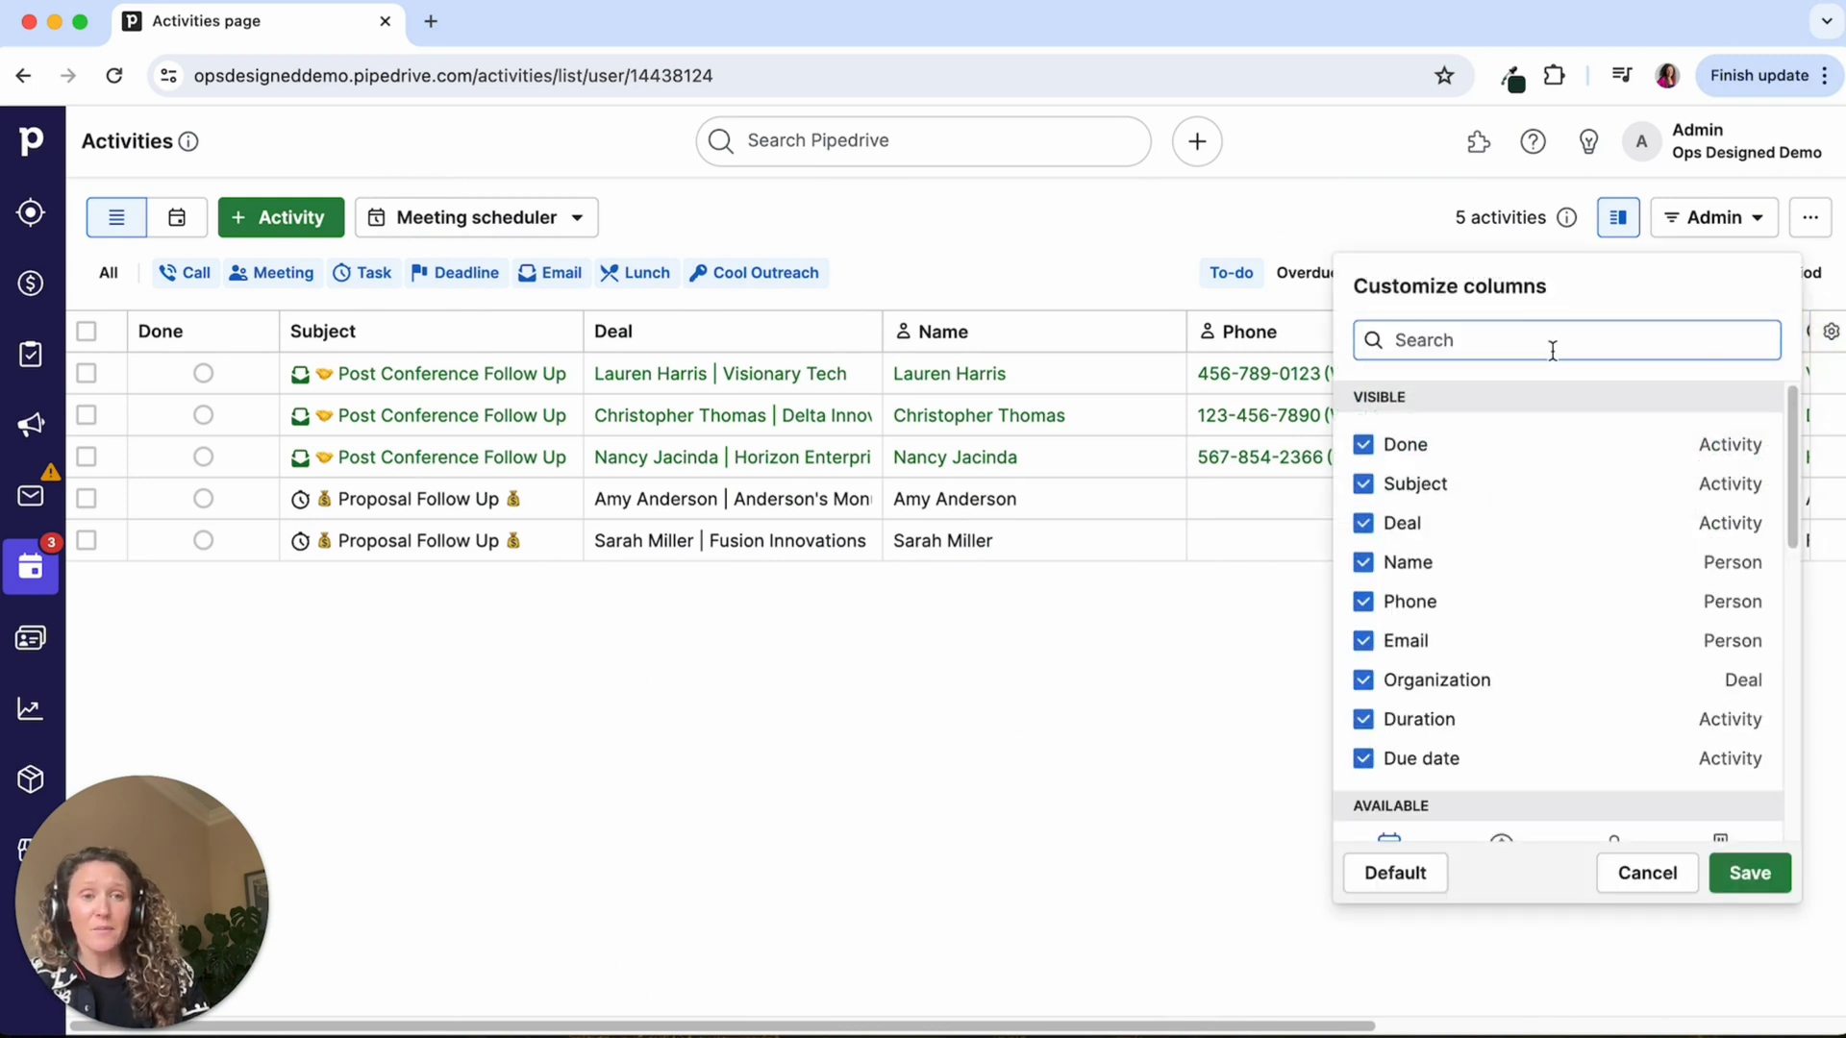
Hide the Done, Name, Phone, Email, Organization and Duration columns and save the layout
left_click(1363, 444)
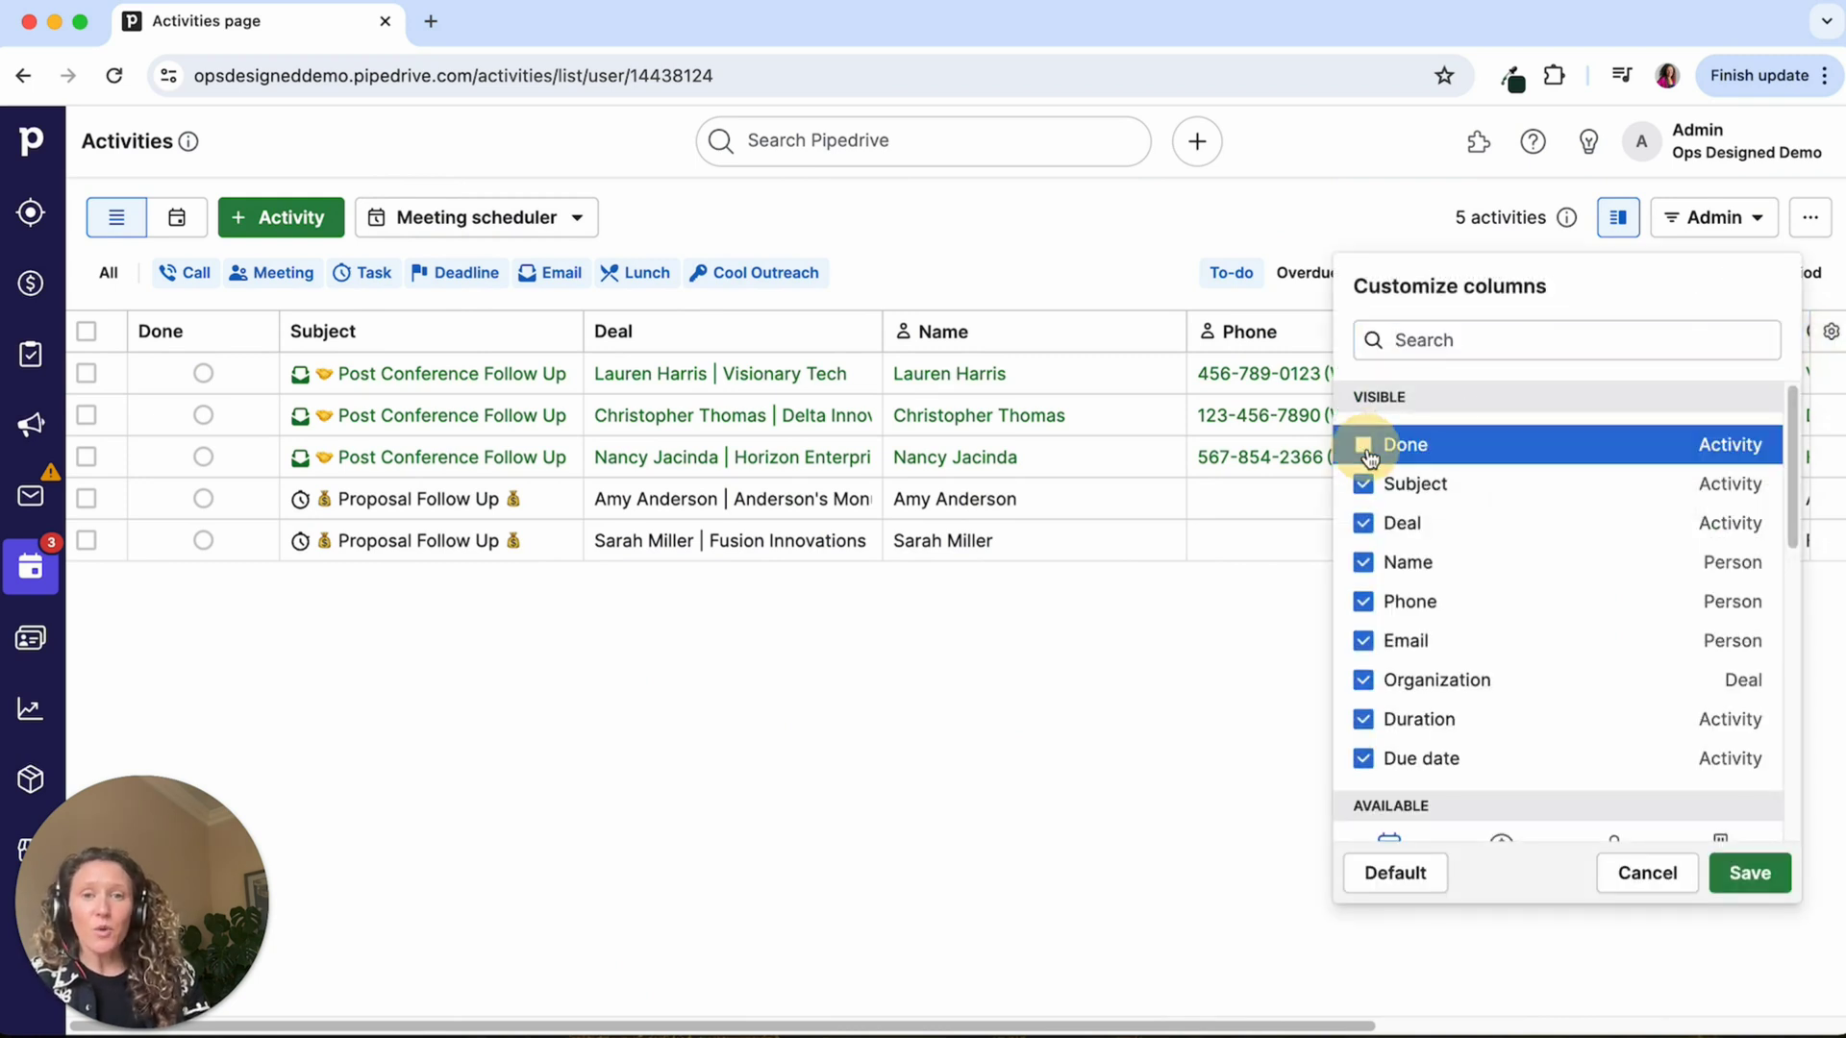
left_click(1366, 564)
left_click(1363, 601)
left_click(1363, 641)
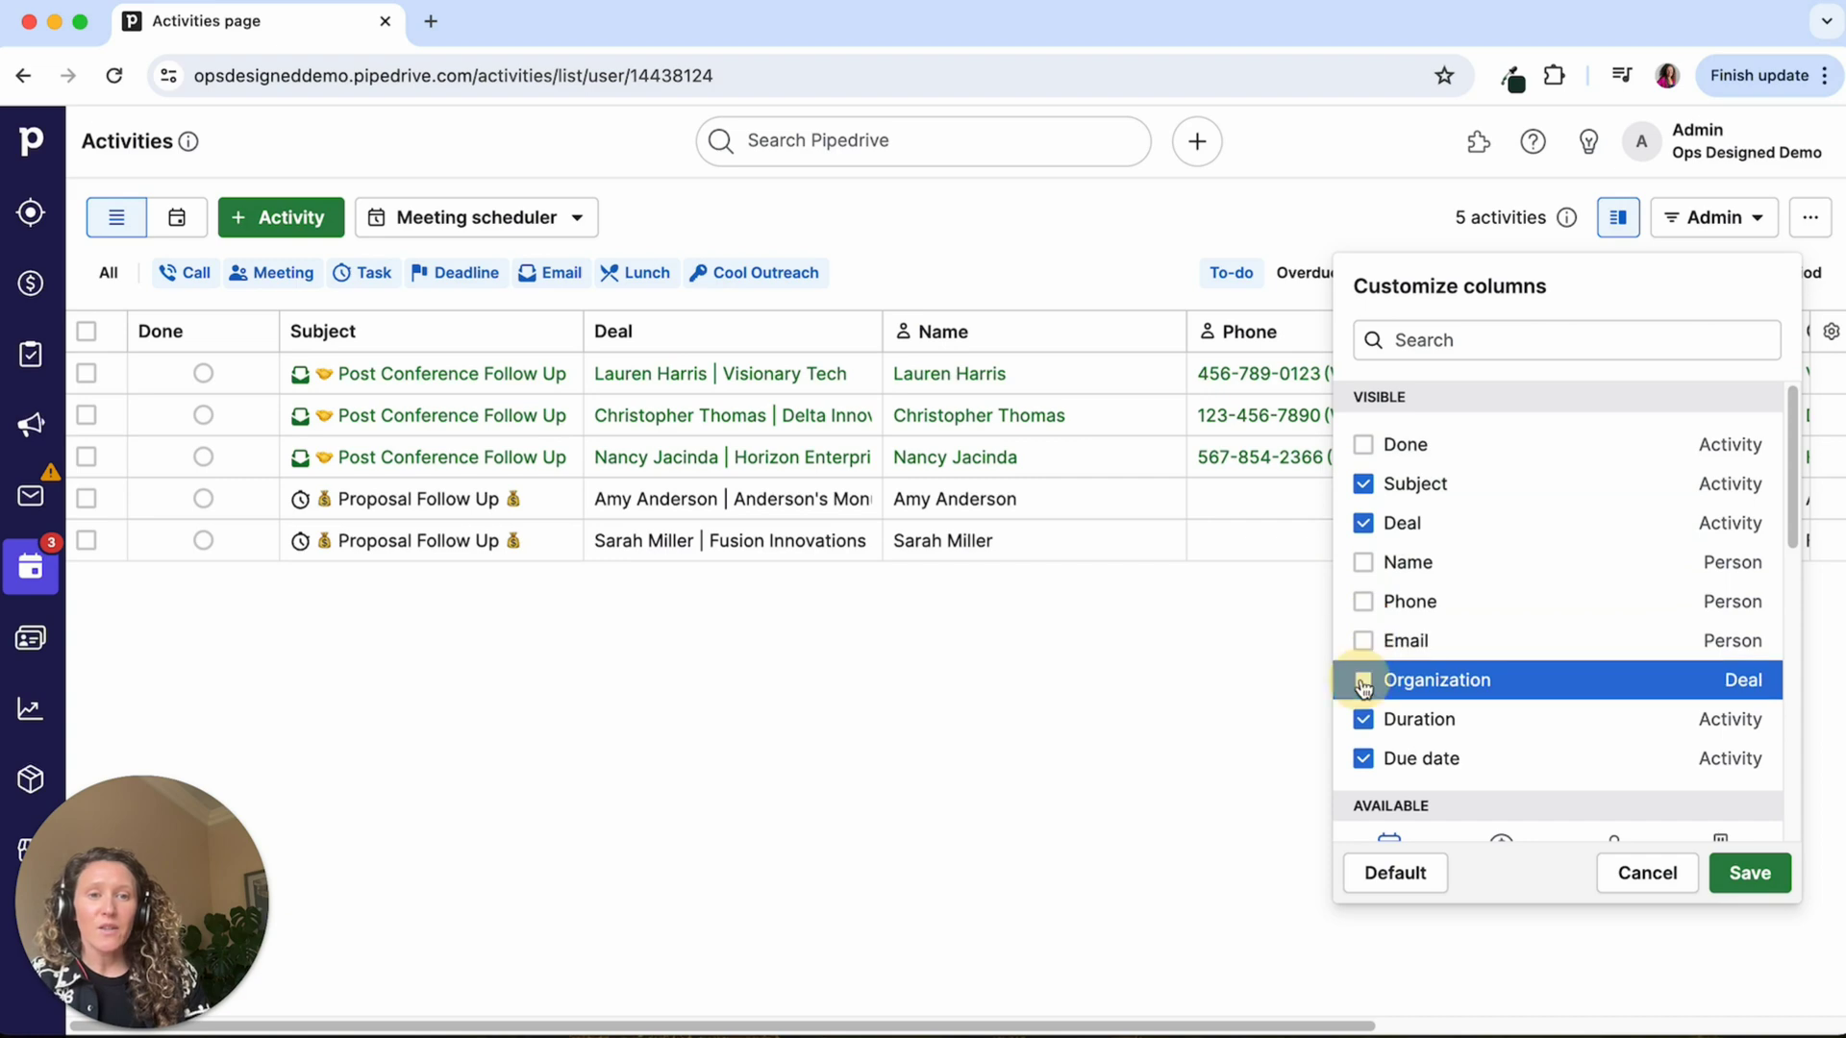
left_click(1363, 680)
scroll(1414, 586, "down", 1)
scroll(1417, 588, "down", 2)
left_click(1363, 606)
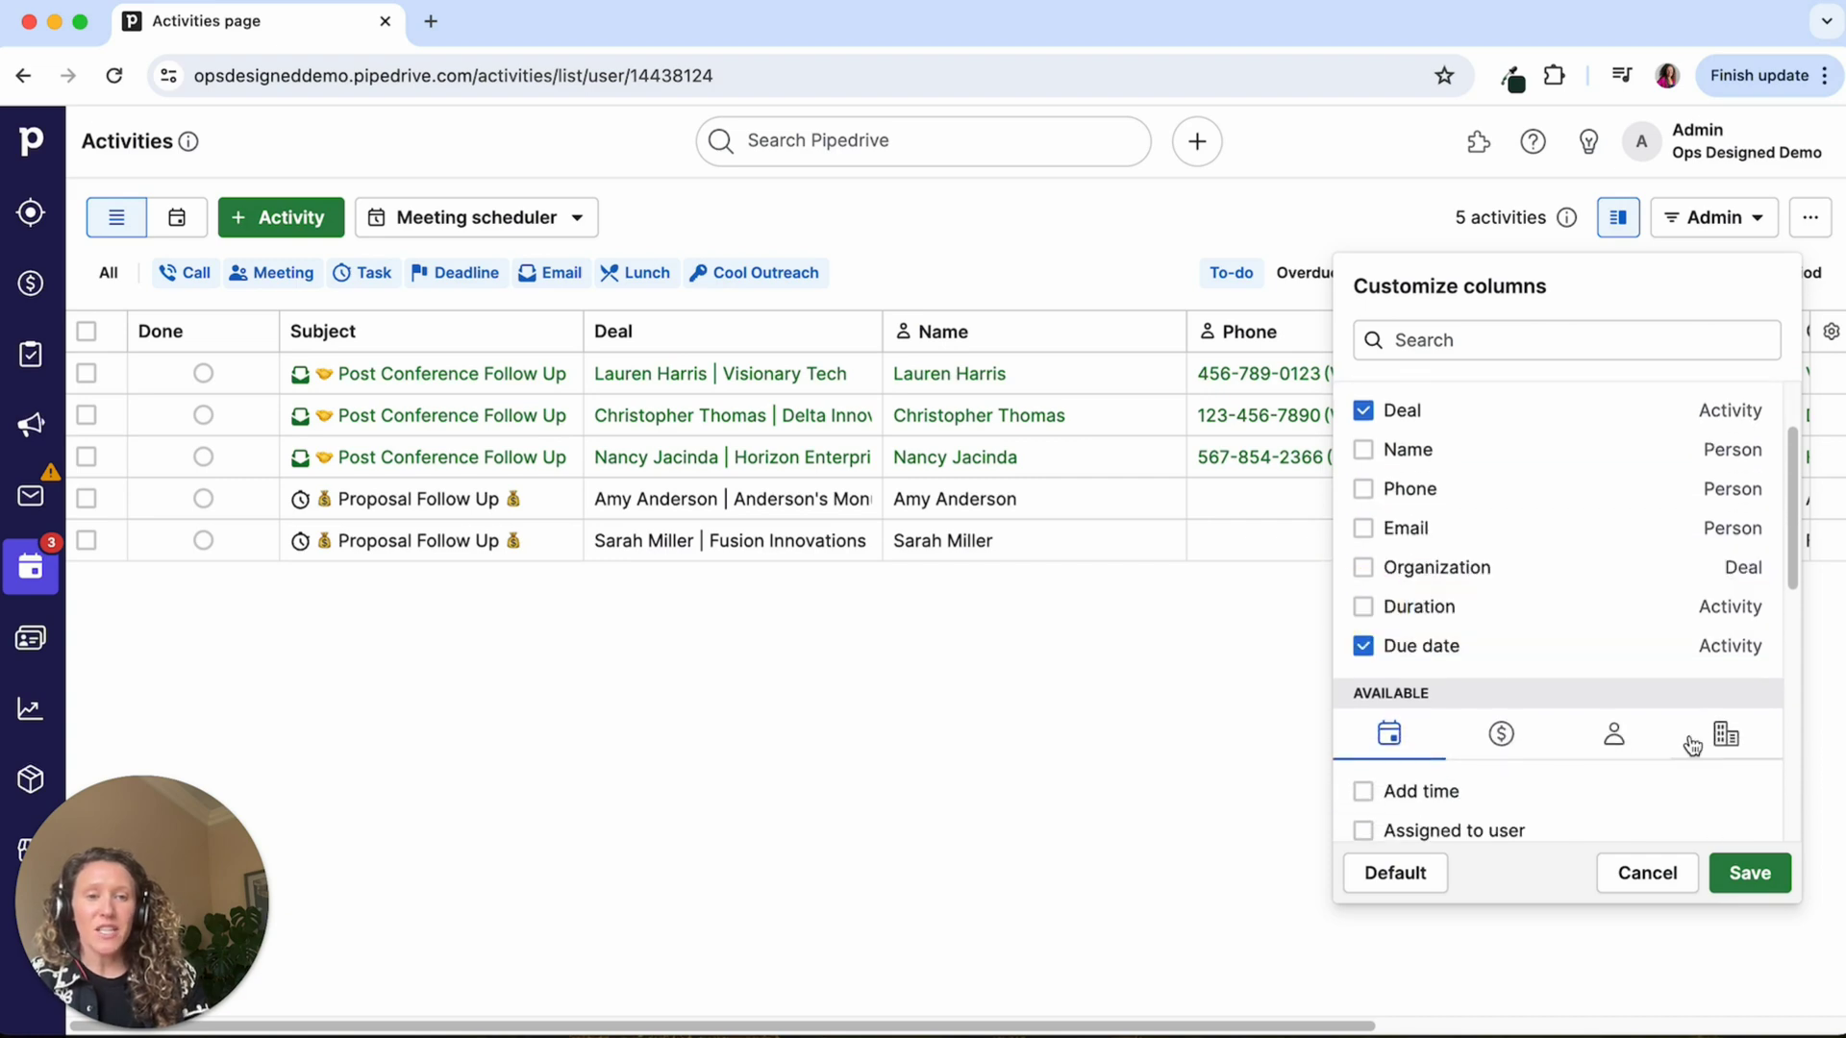
left_click(1747, 872)
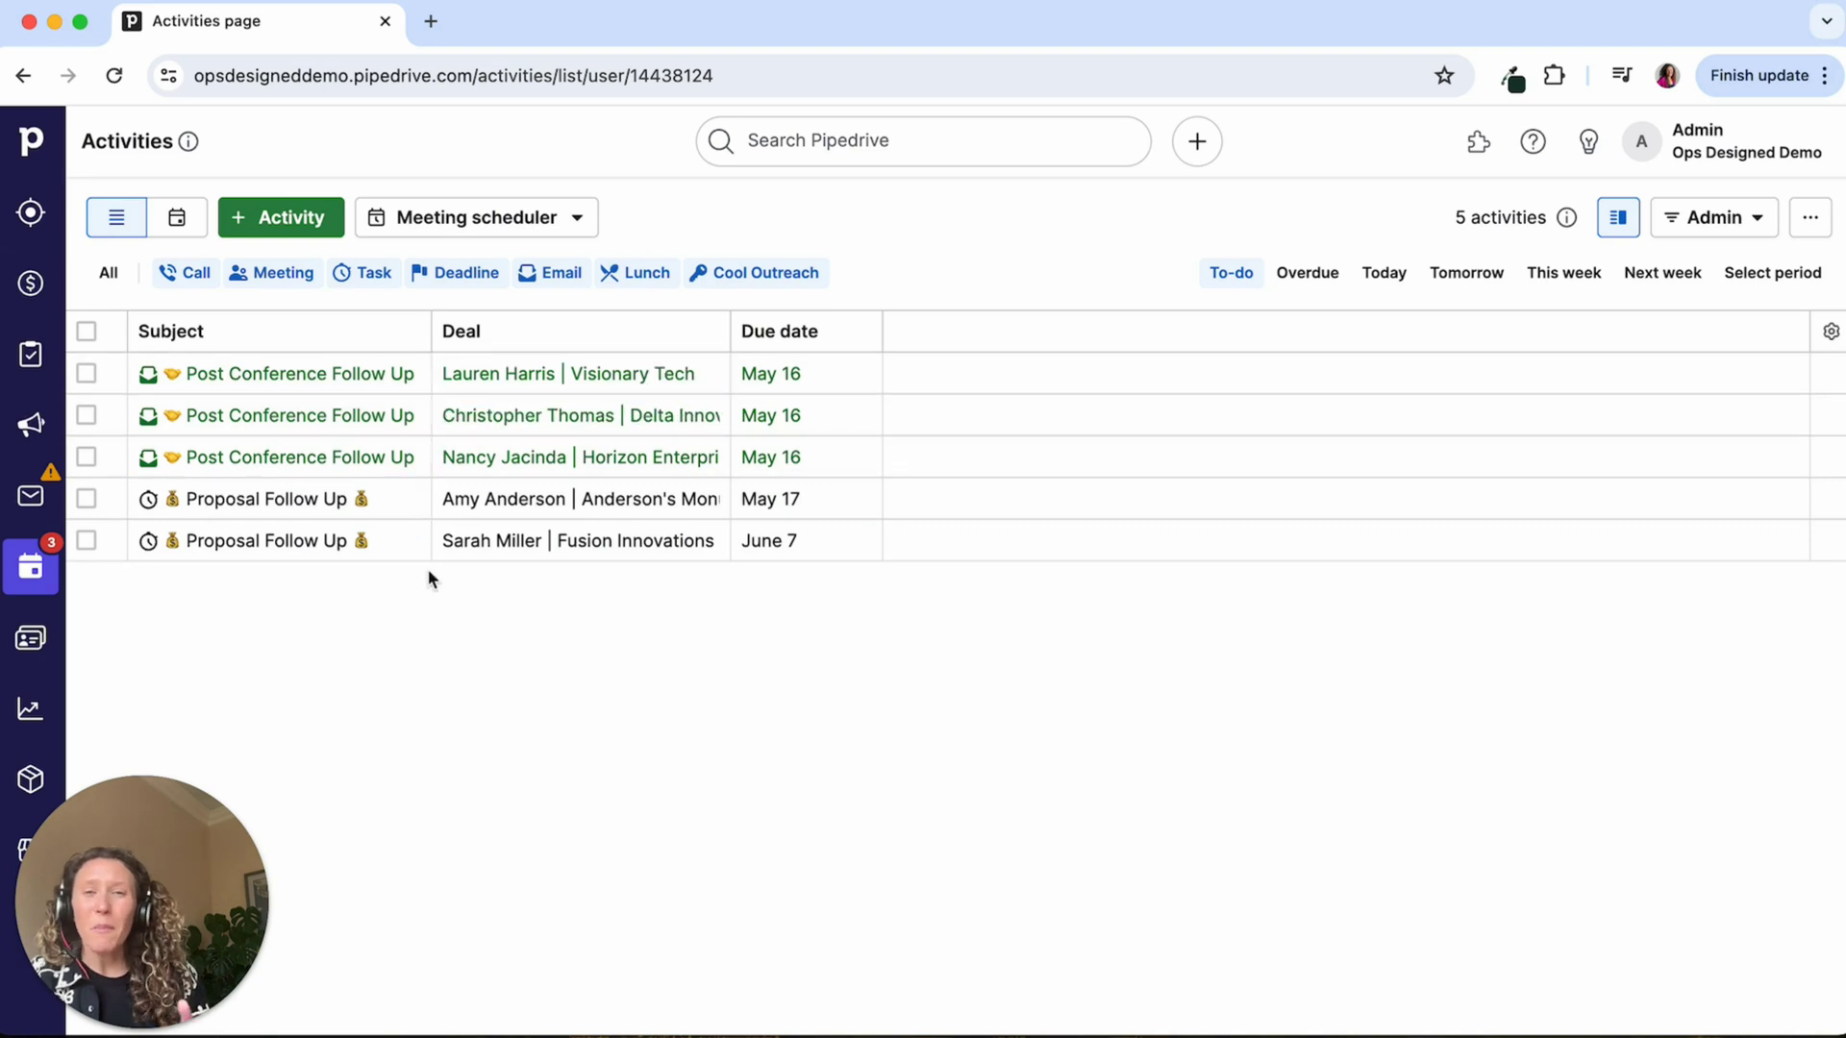
Add the Timeline / Urgency field as a column
left_click(1828, 336)
type("time")
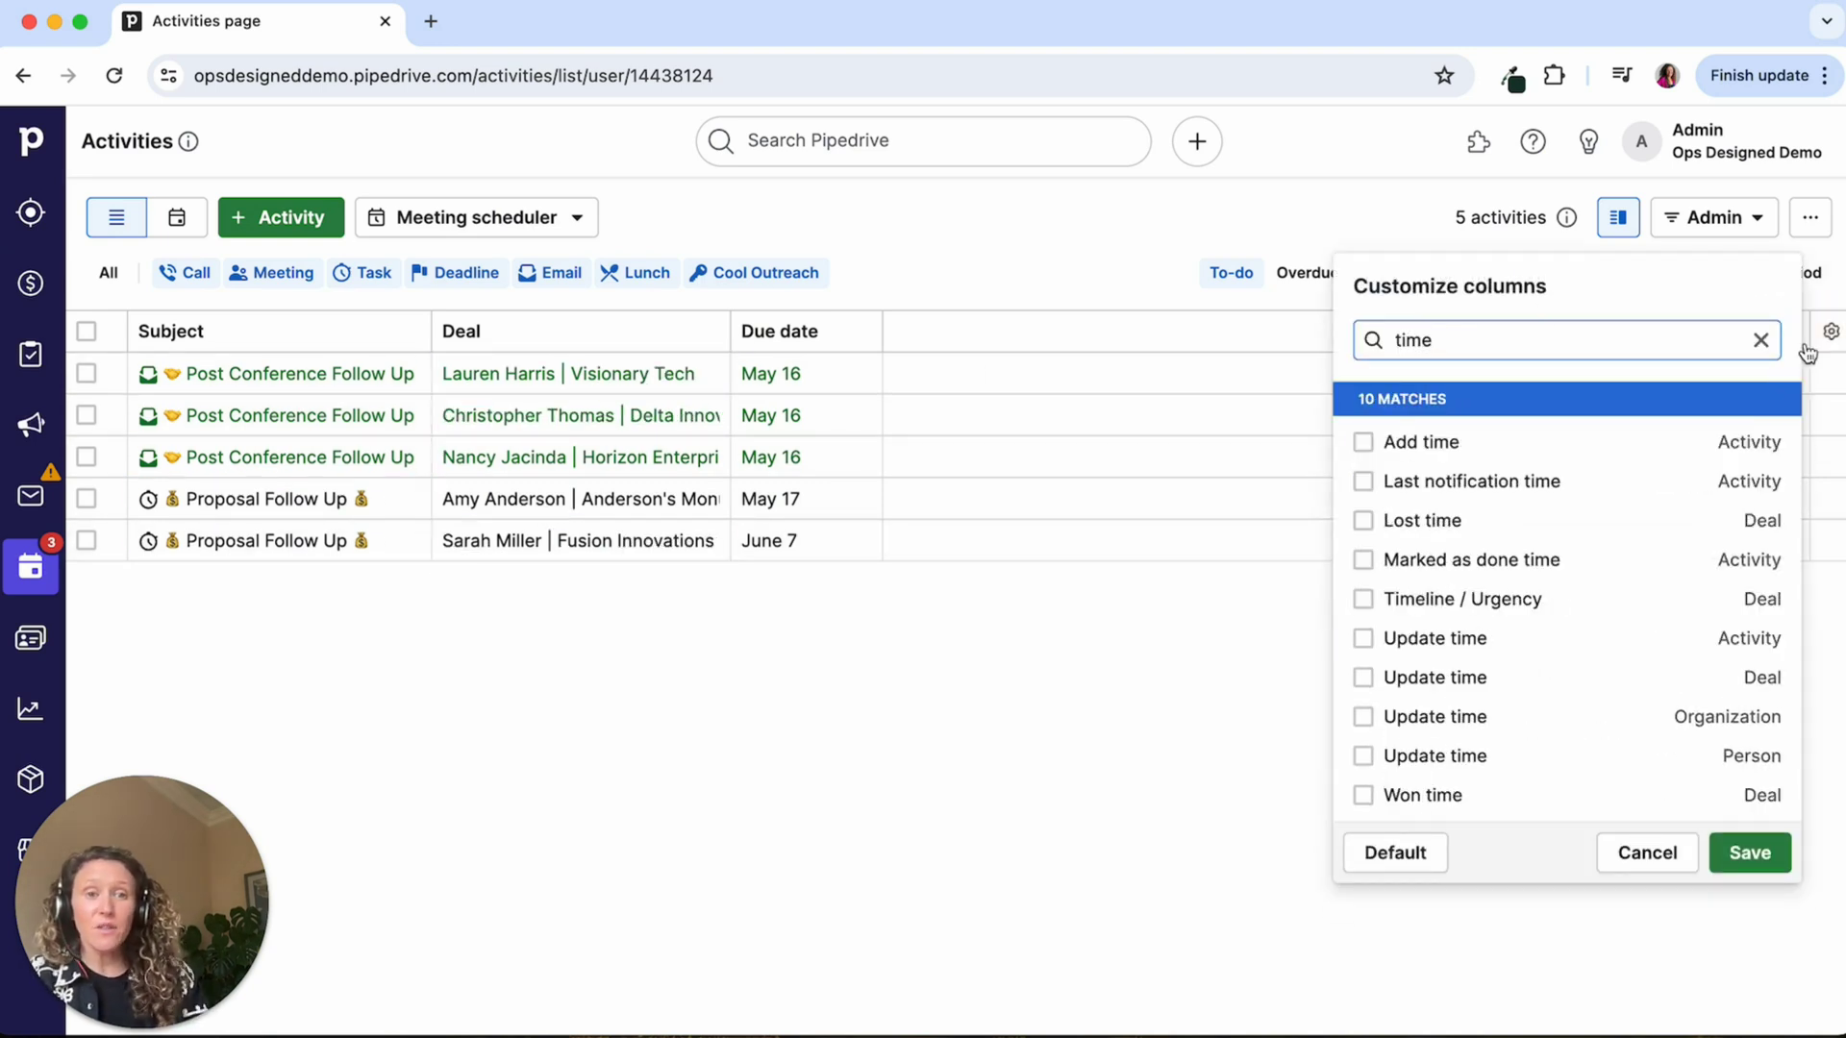
type("line")
left_click(1519, 442)
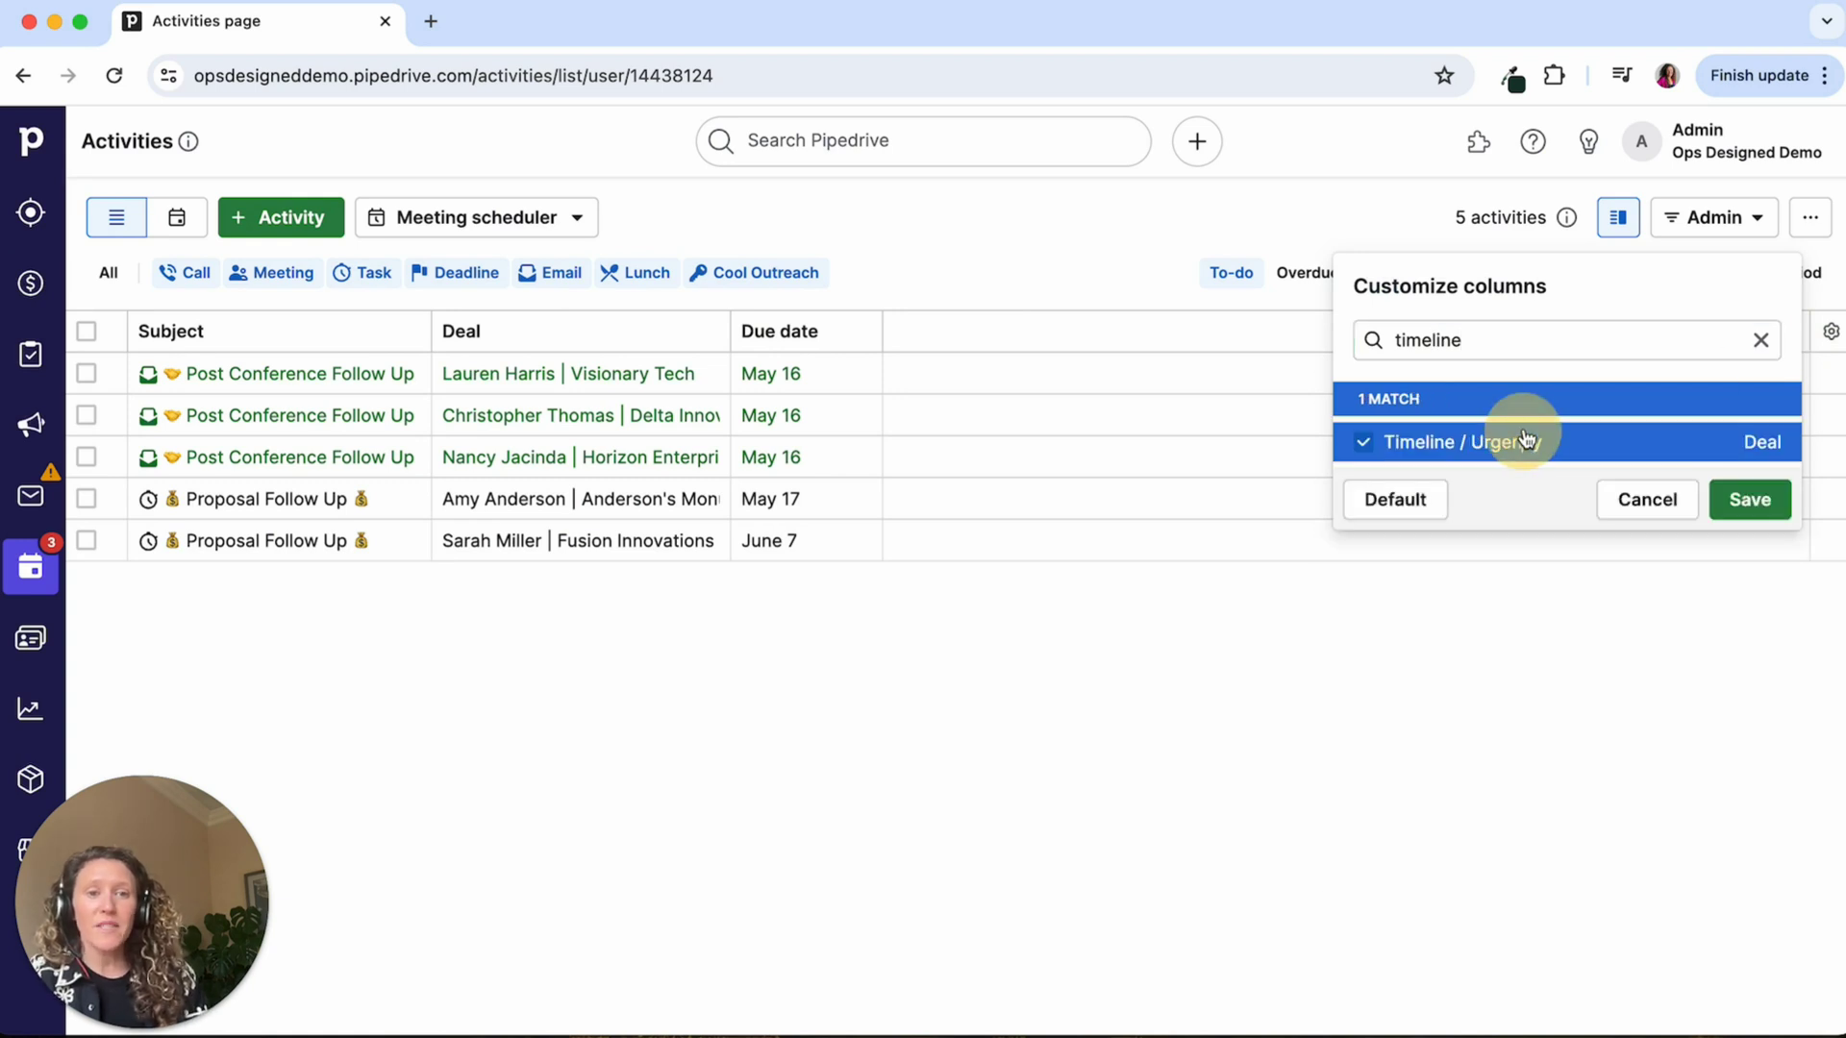
left_click(1728, 499)
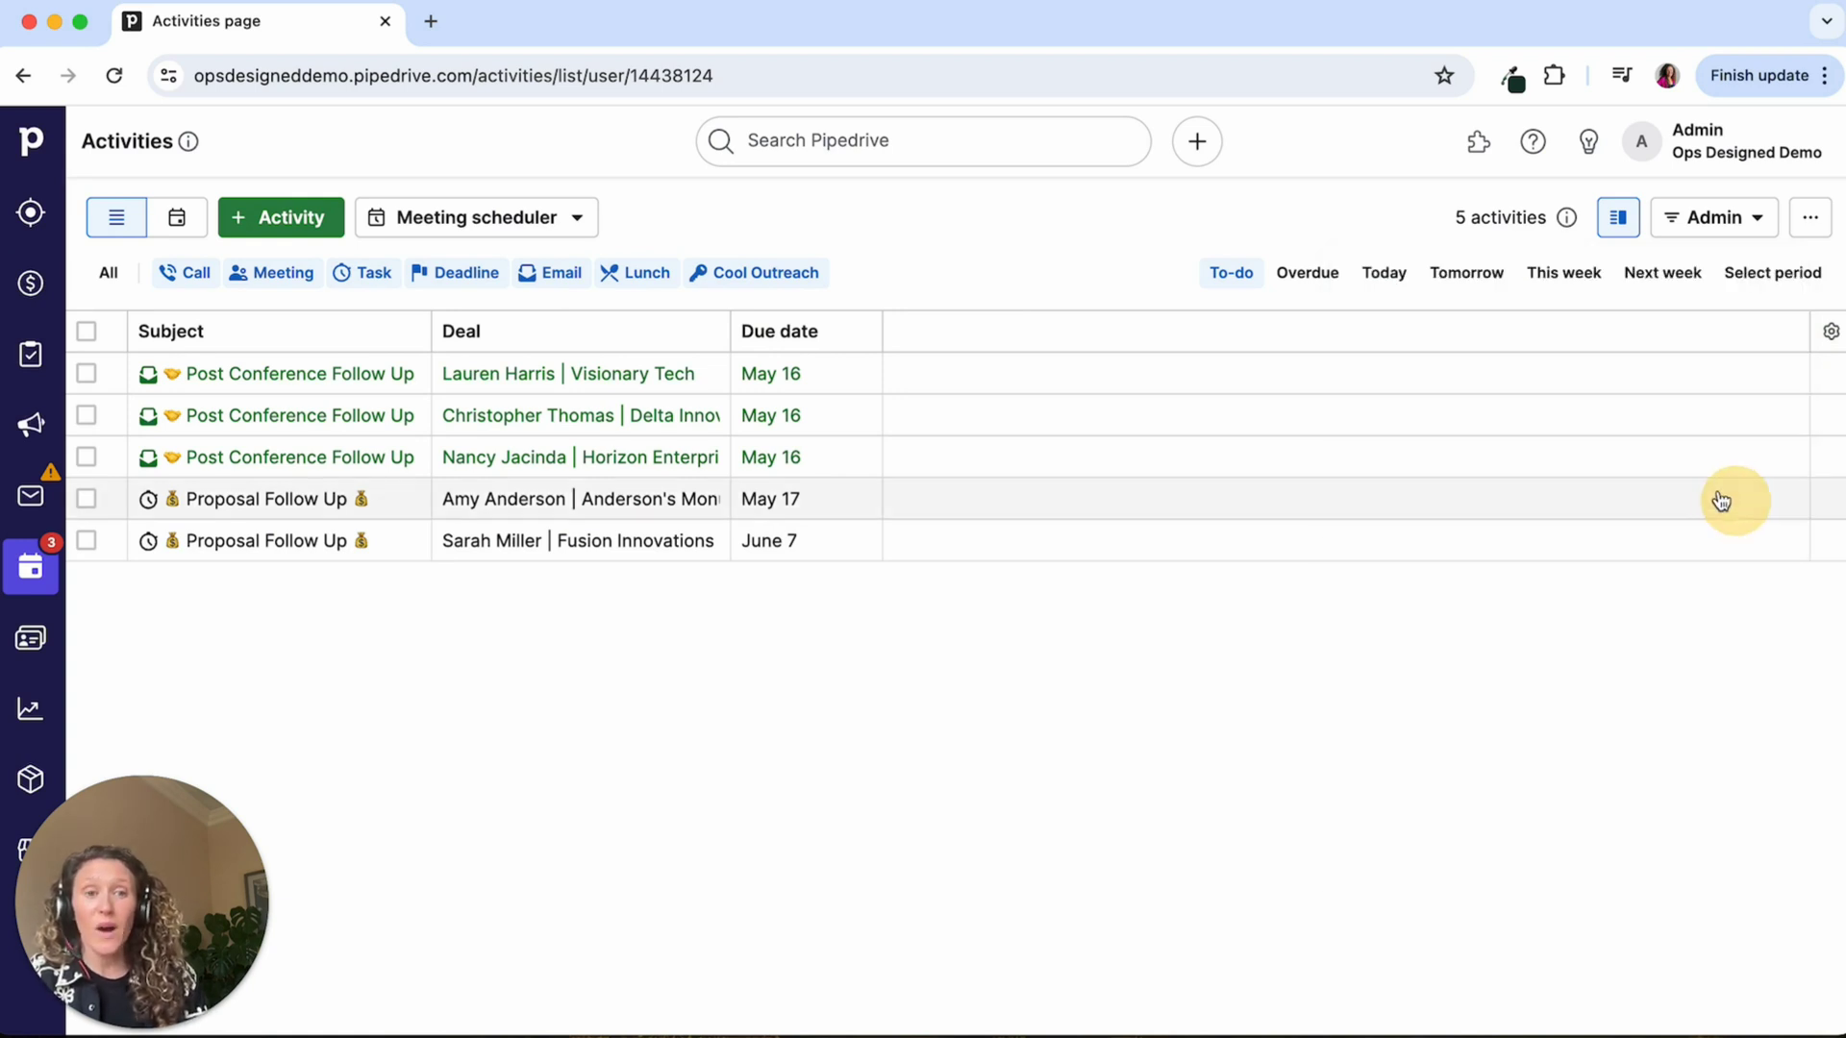
Add the Priority field as a column
left_click(1828, 332)
type("prio")
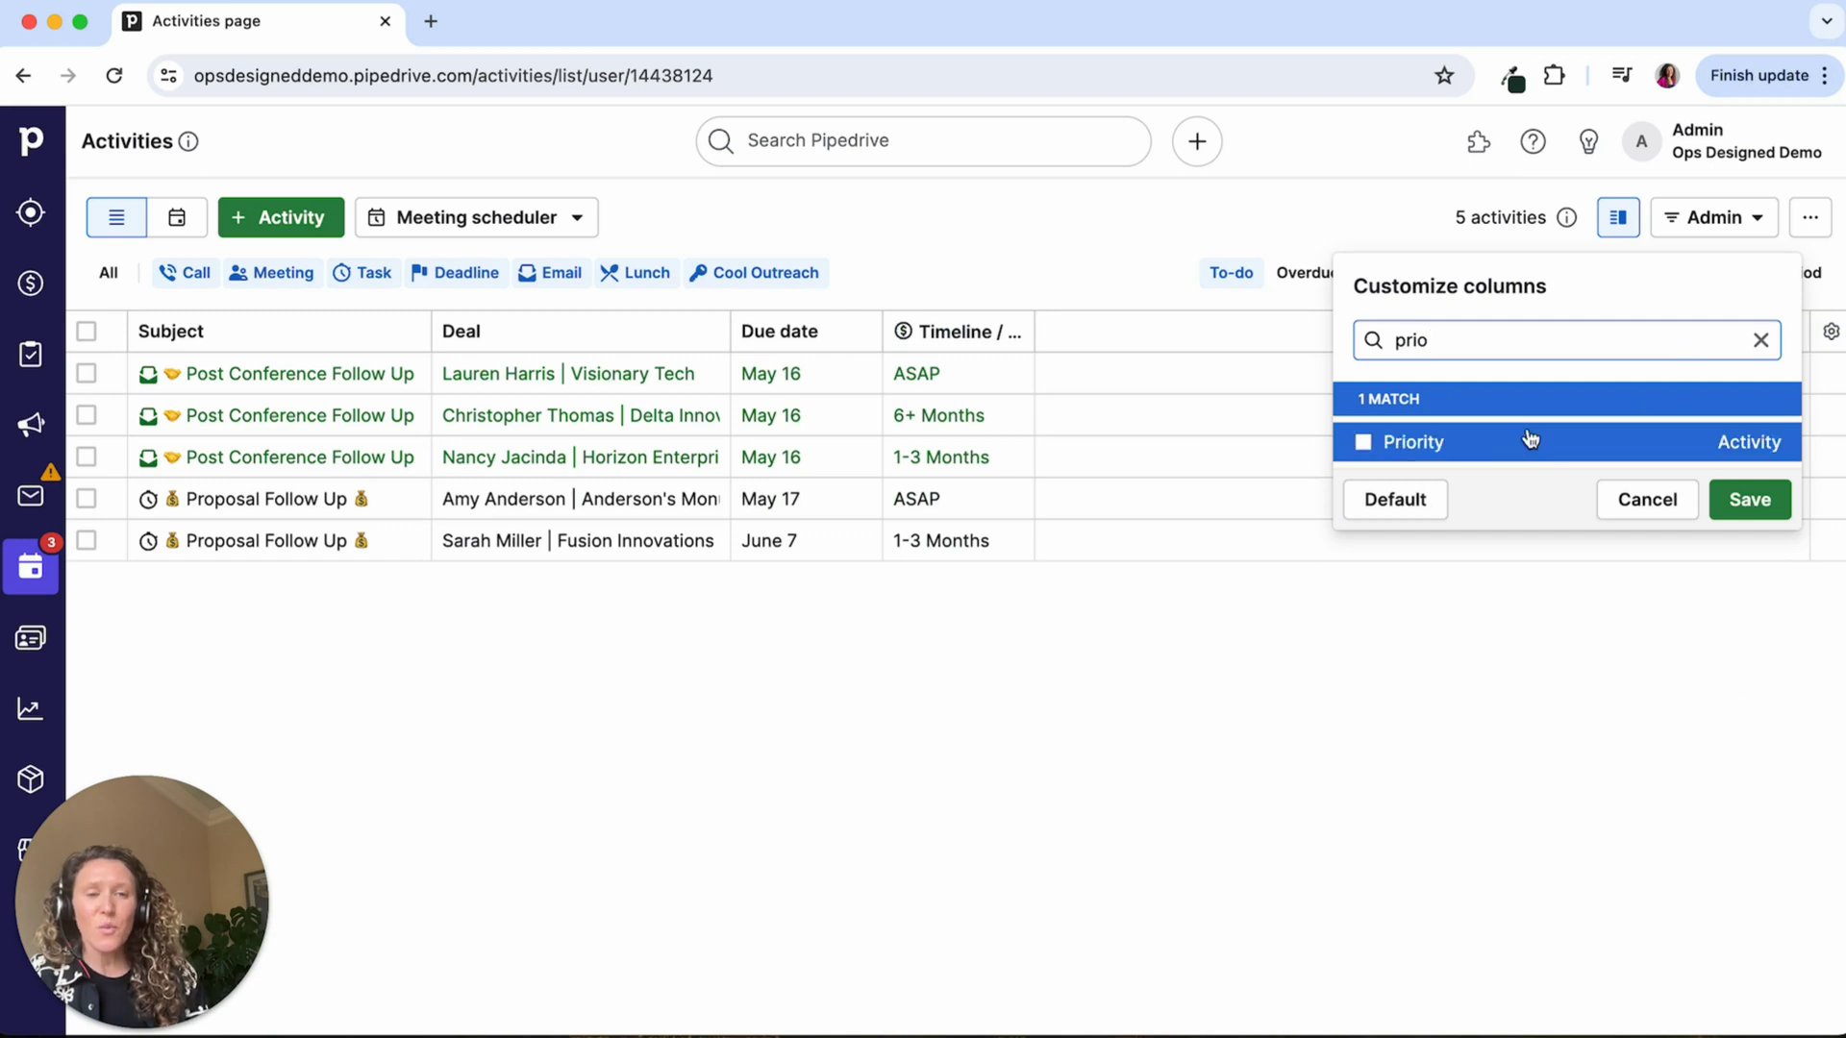
left_click(1445, 442)
left_click(1731, 505)
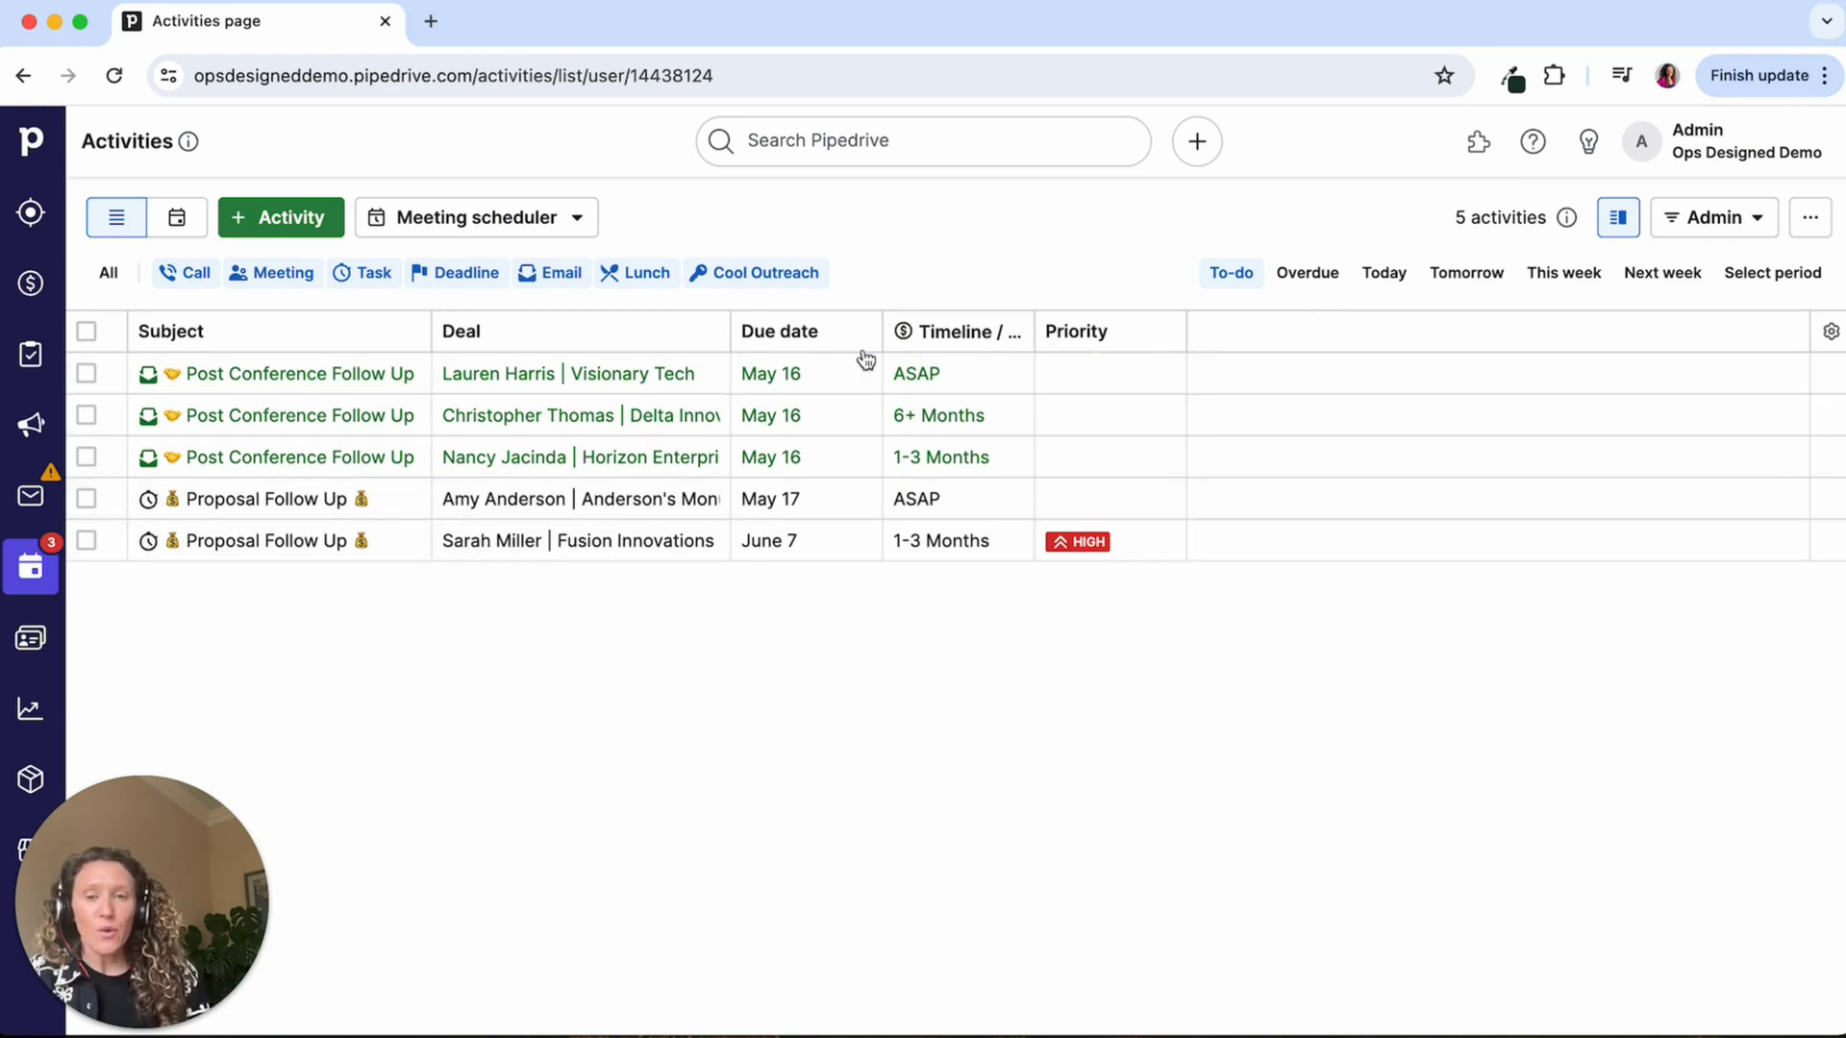
Preview the first three activities in the side panel, then close it
left_click(304, 388)
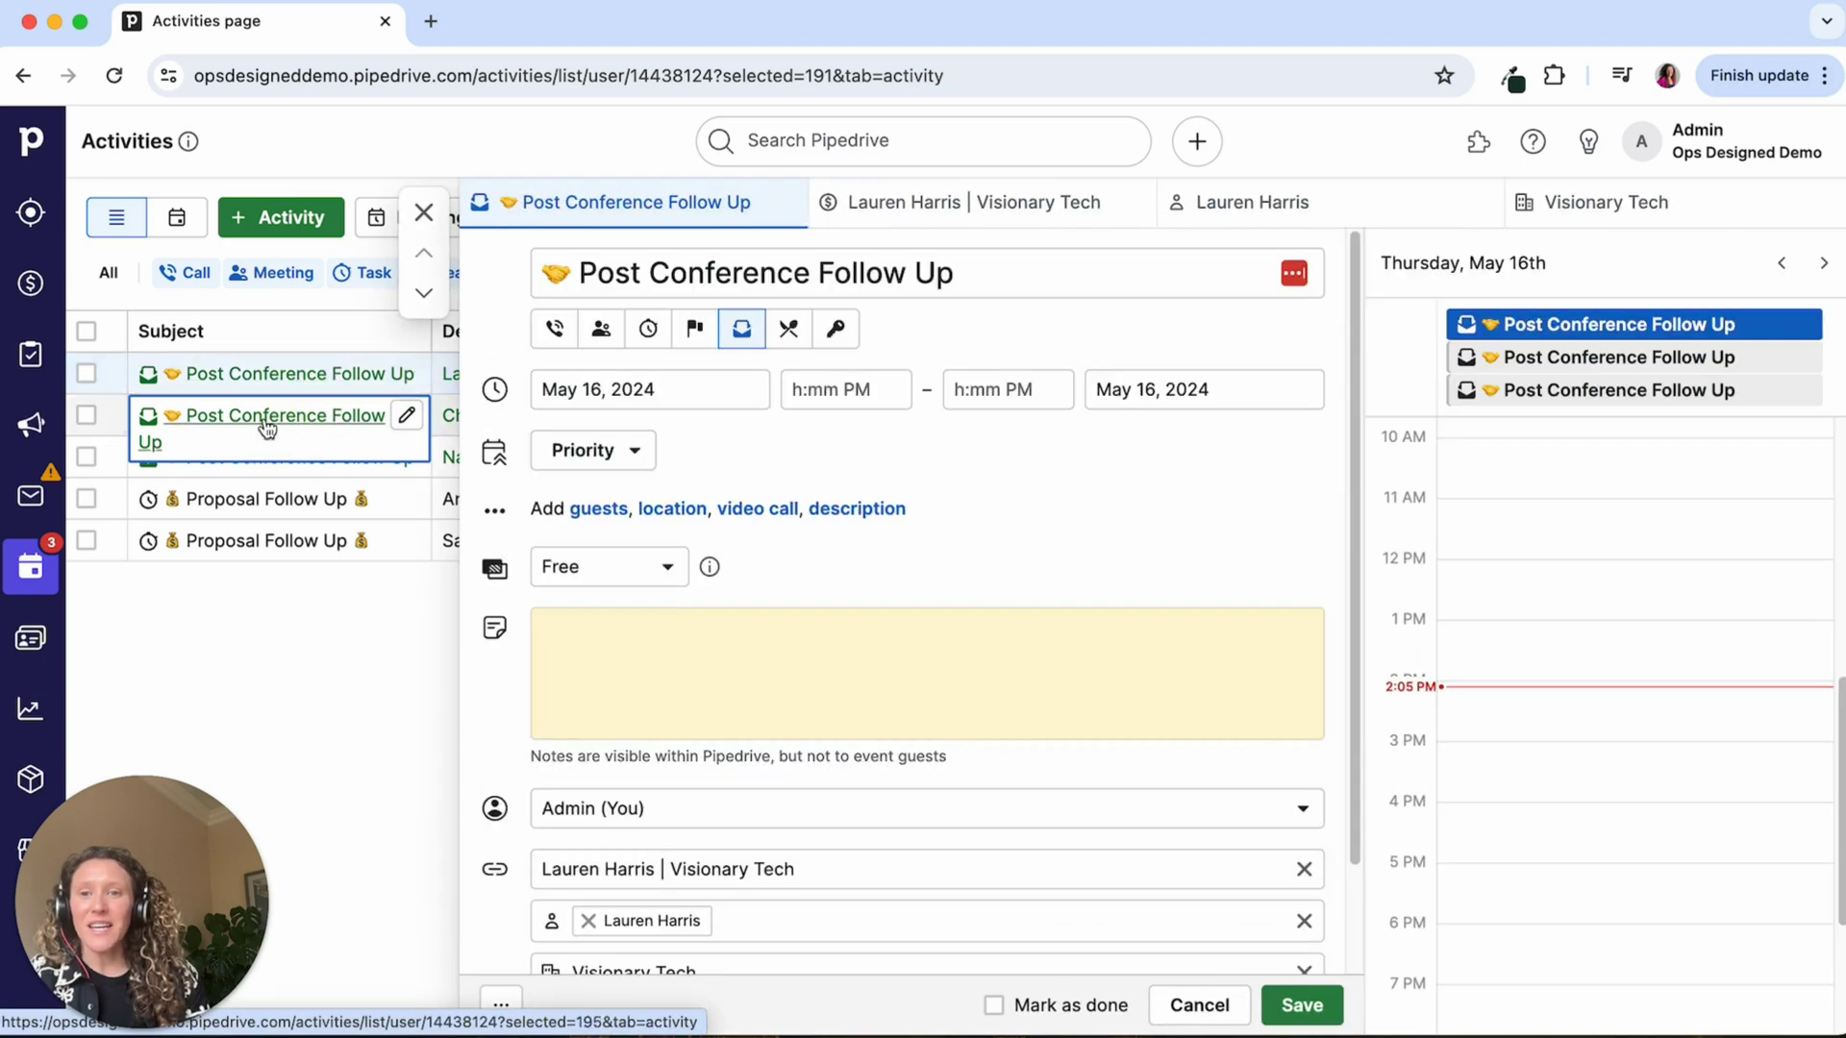
left_click(267, 428)
left_click(256, 456)
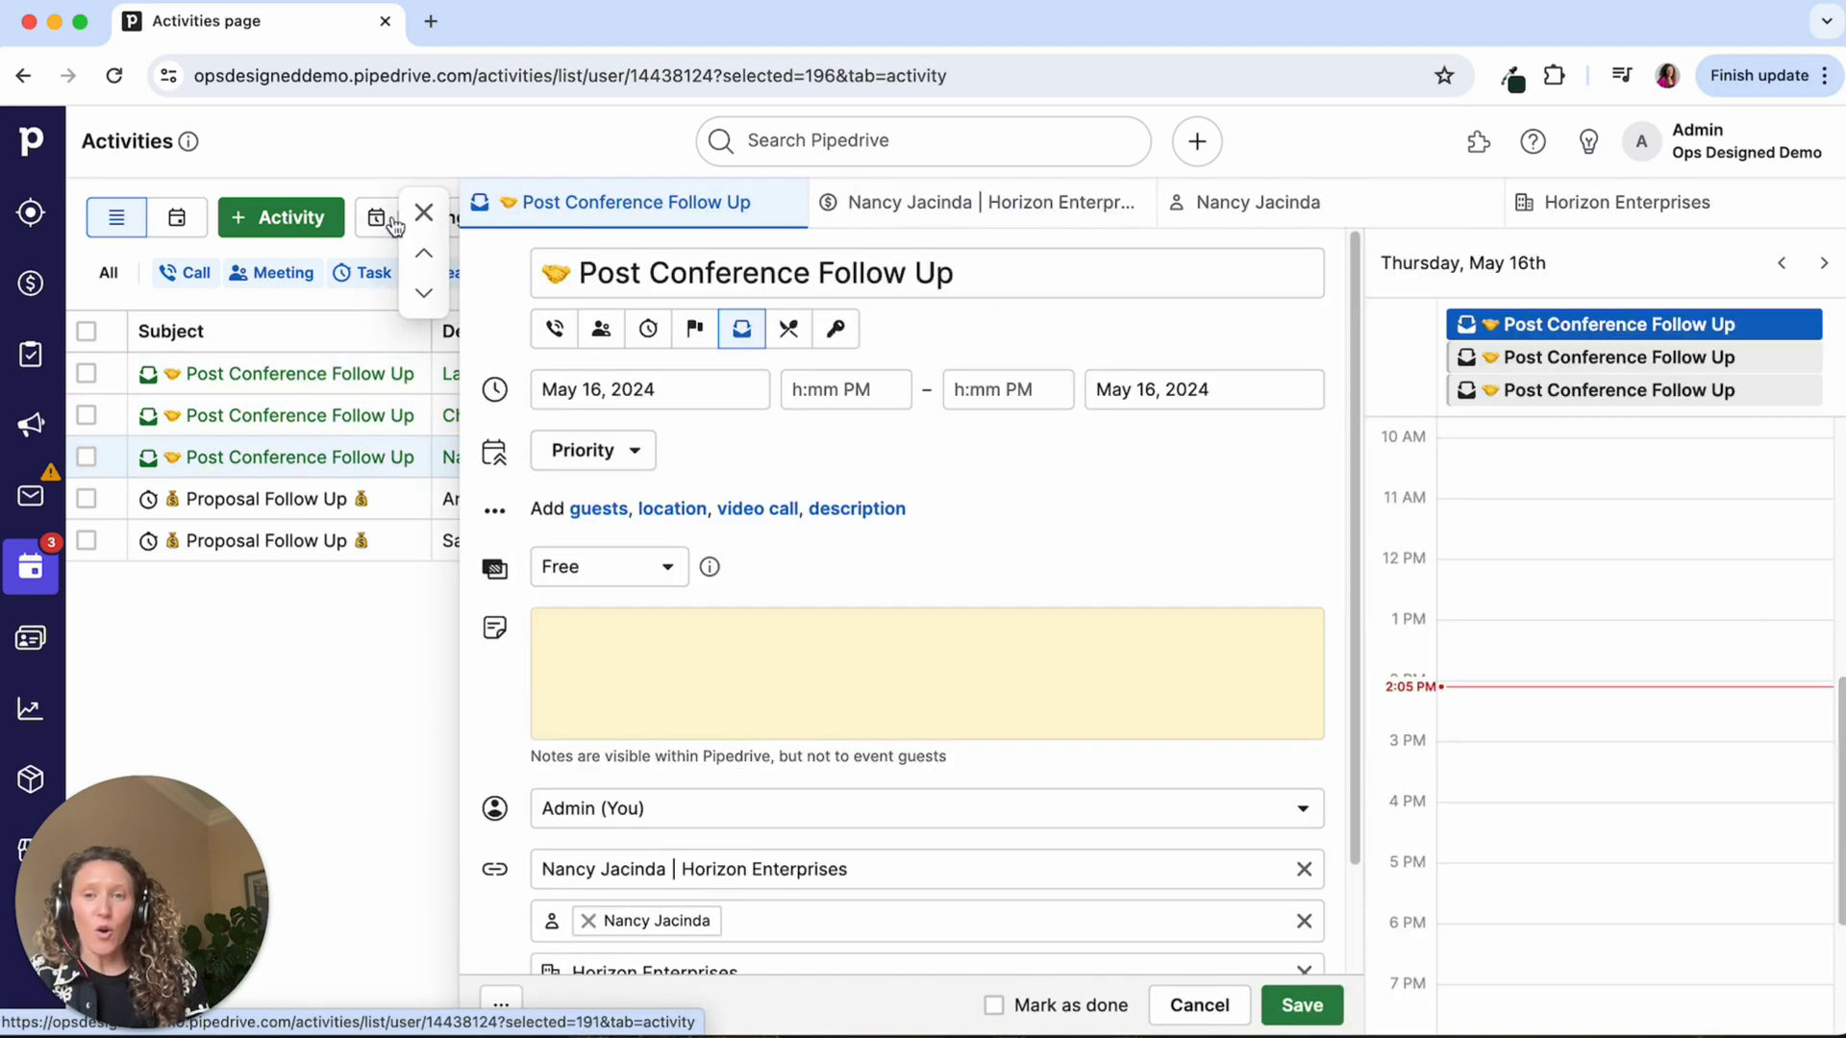
left_click(424, 213)
Move the Deal column ahead of Subject and preview the Visionary Tech and Delta Innovations deals
left_click_drag(471, 331, 212, 341)
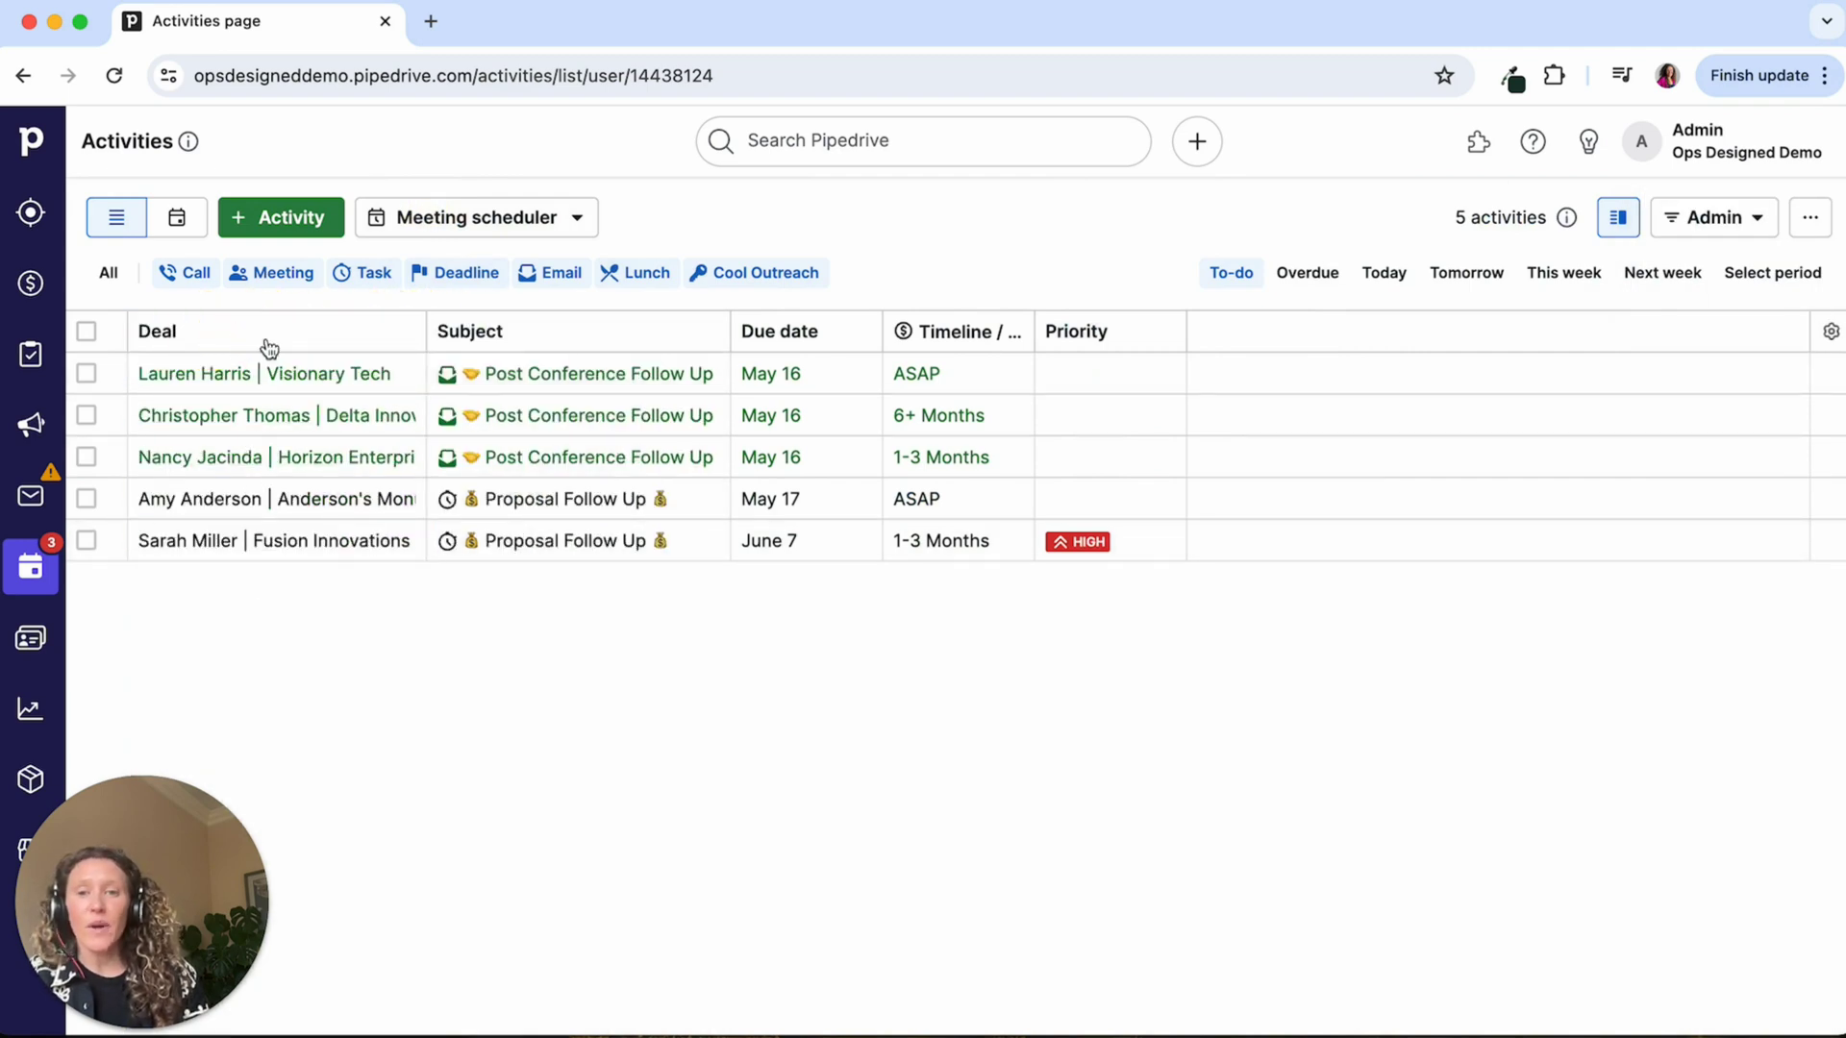
left_click(268, 380)
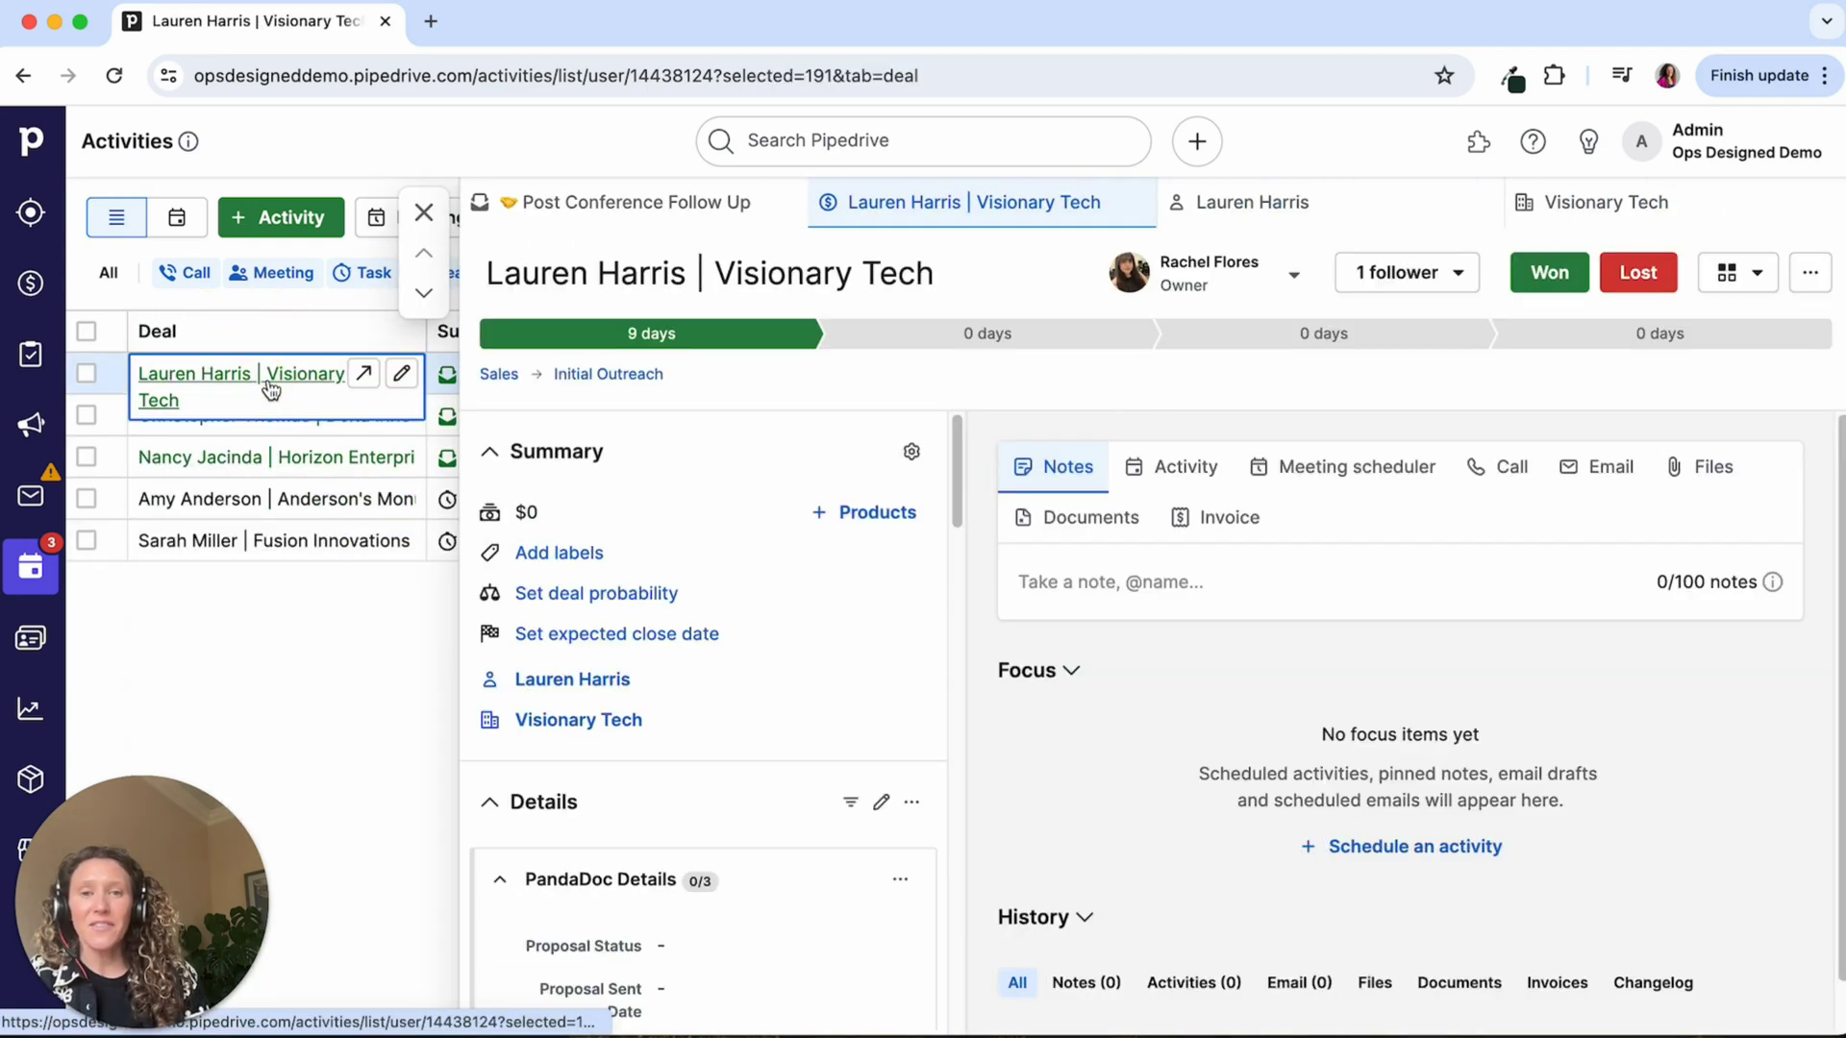
scroll(1382, 704, "down", 1)
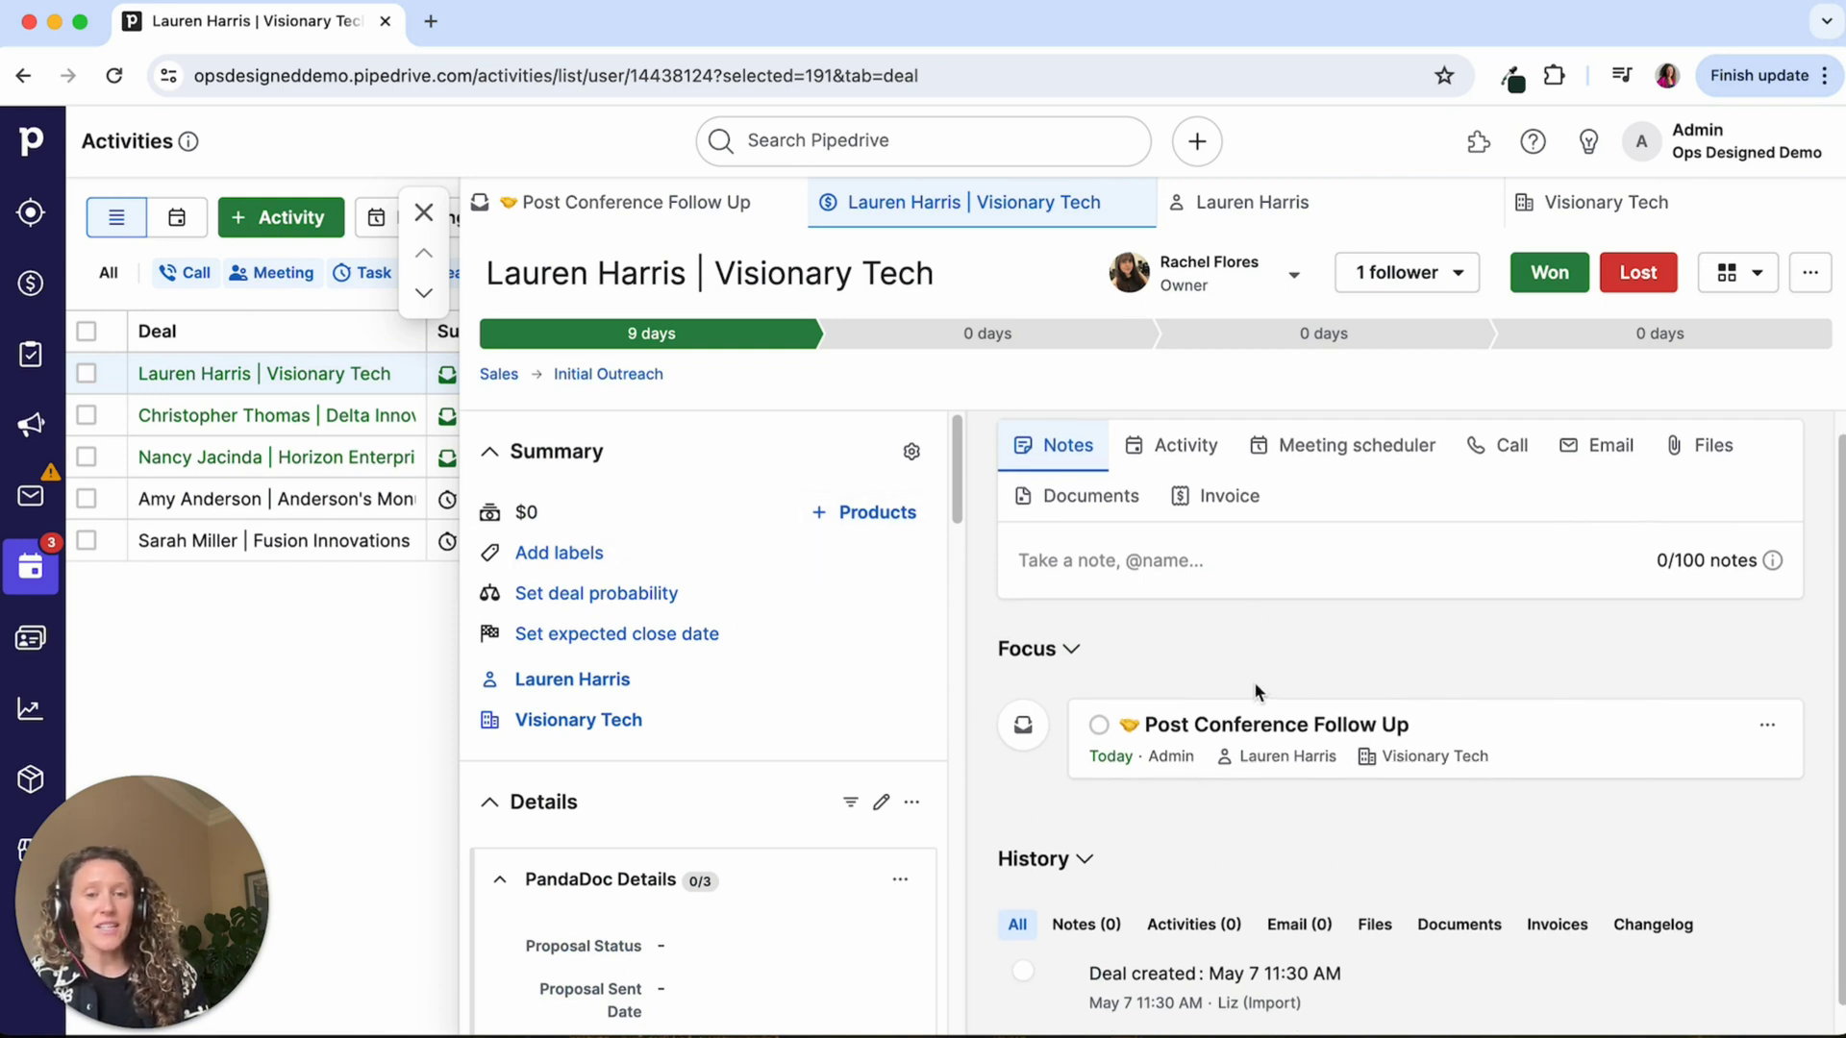
left_click(295, 431)
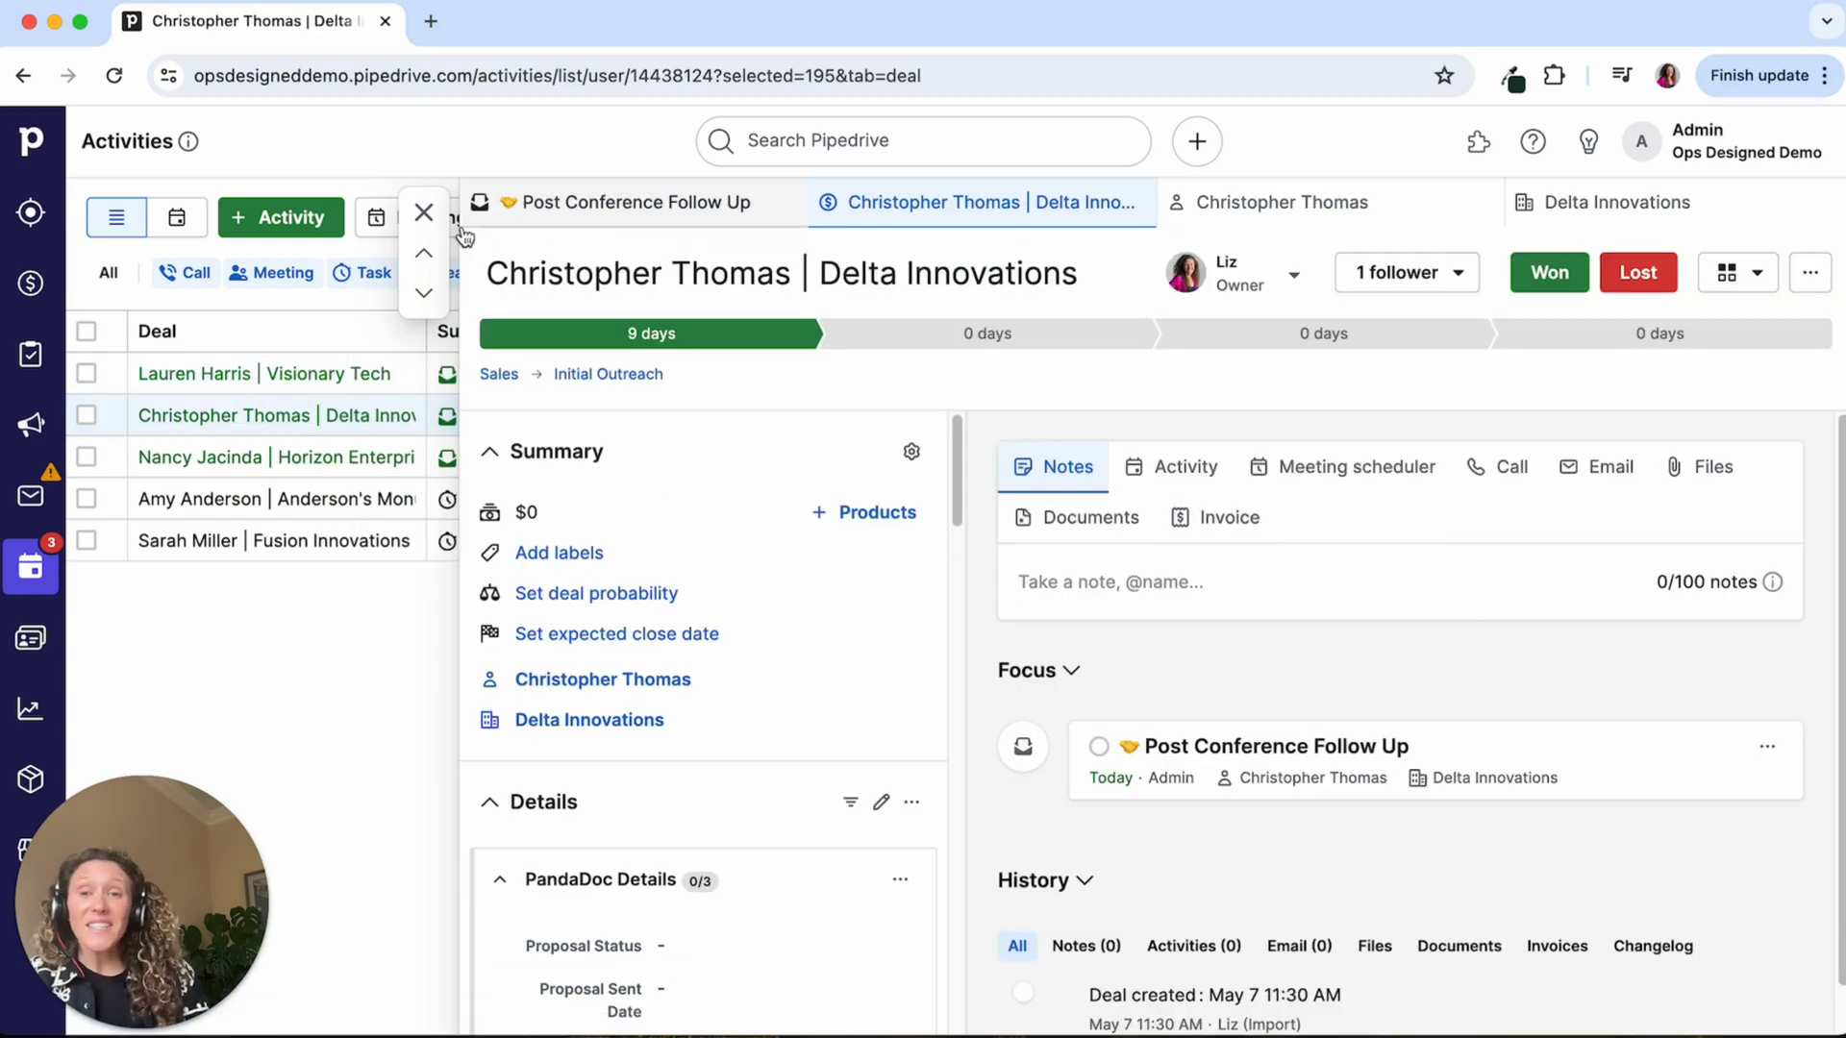
left_click(423, 213)
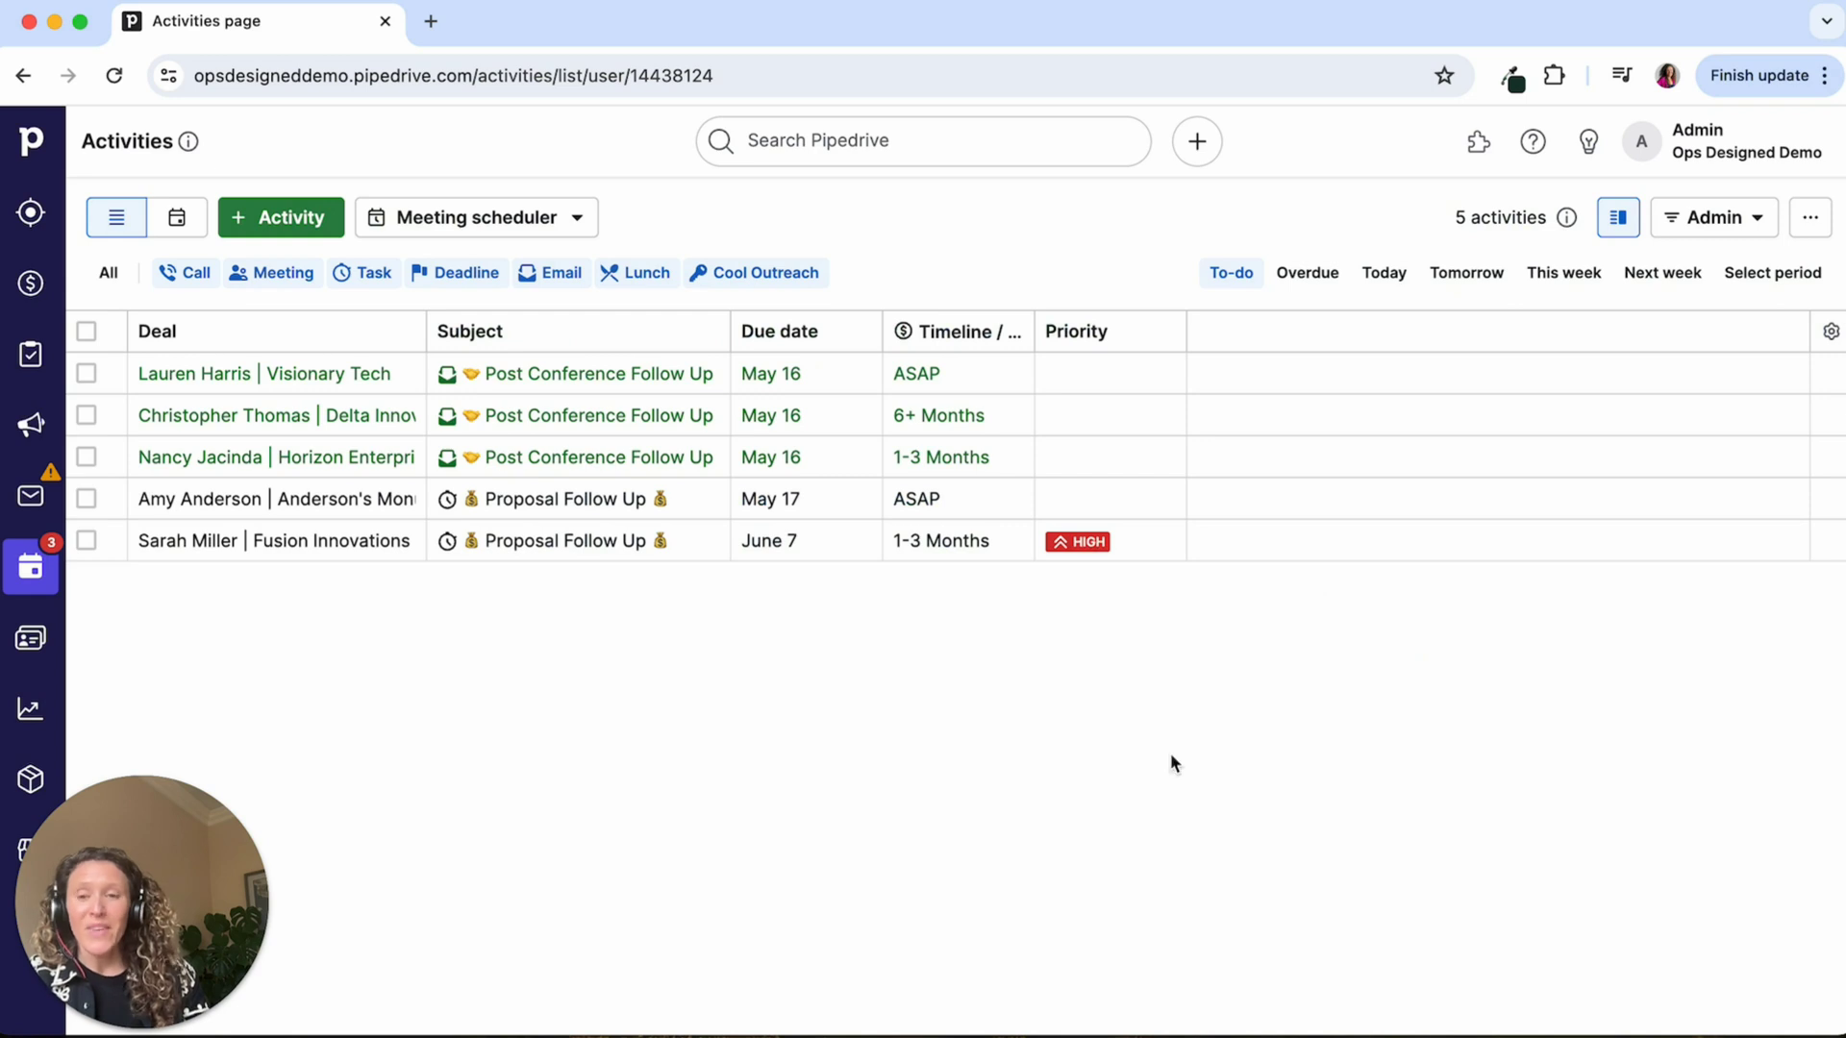
Sort activities by due date with the latest first, then open the account menu
mouse_move(143, 377)
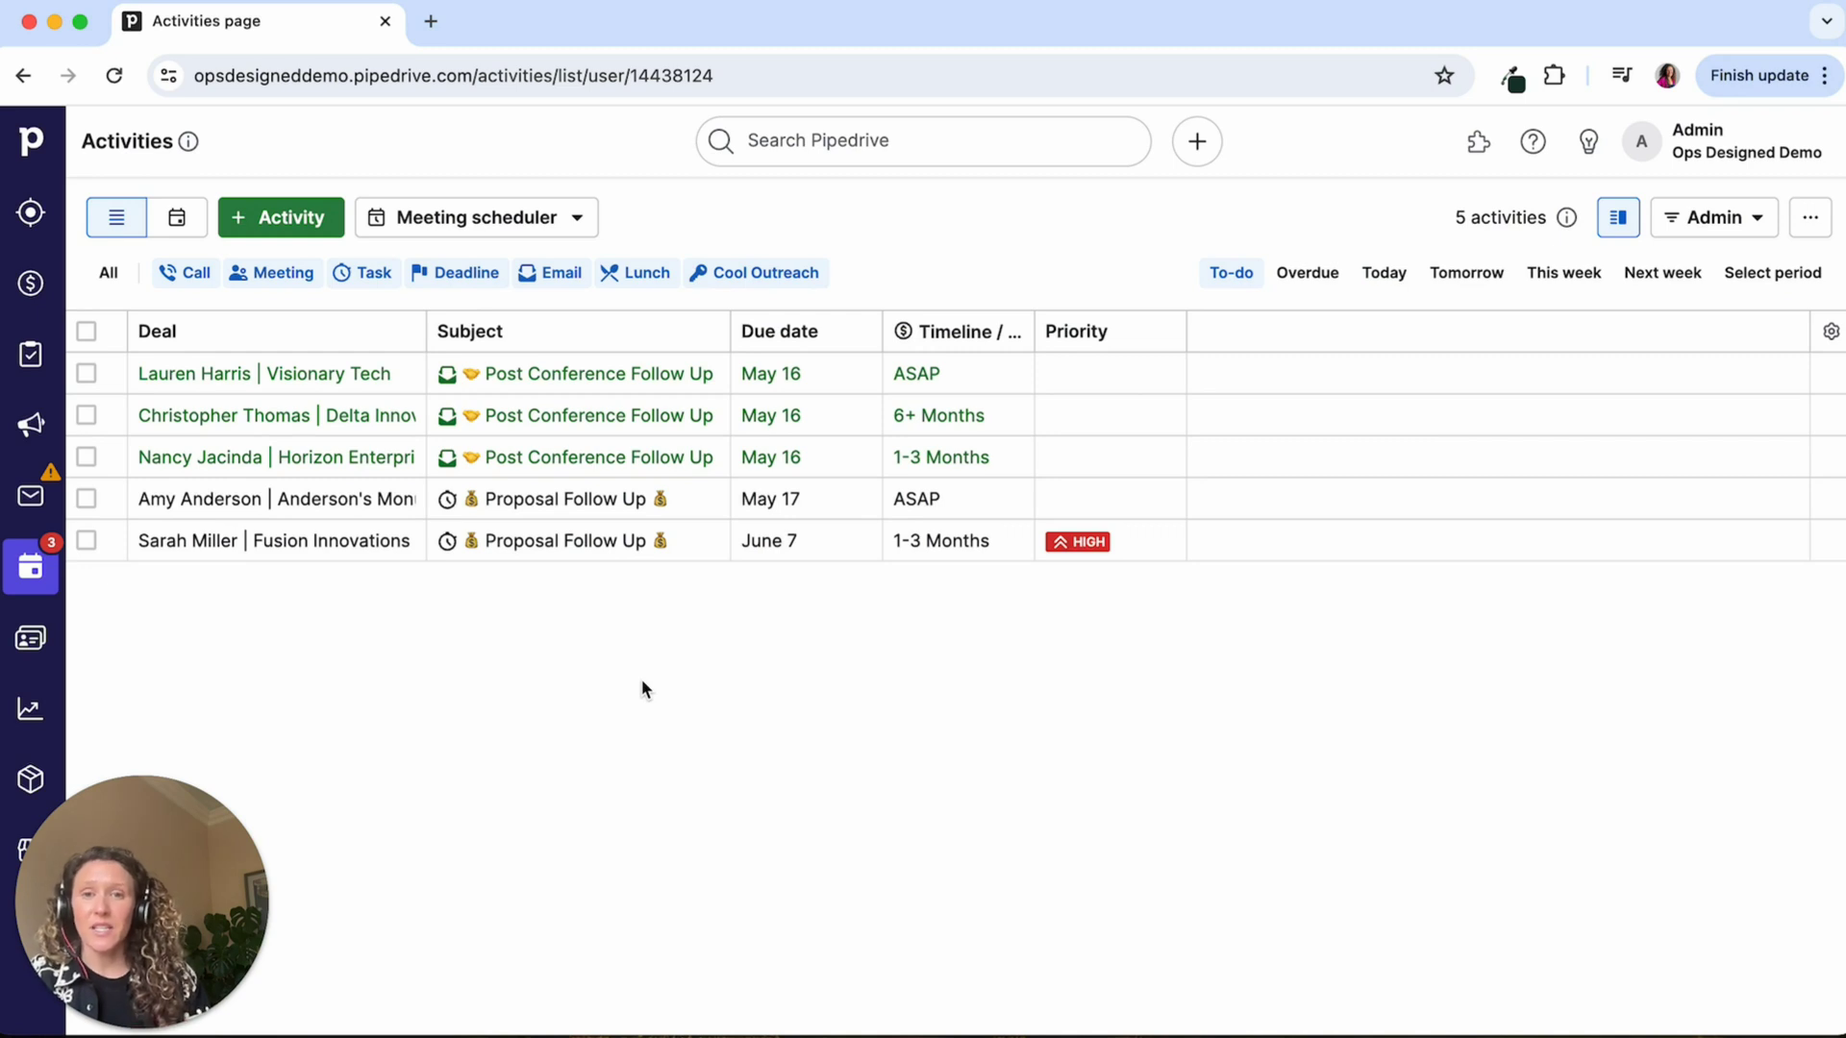
left_click(853, 348)
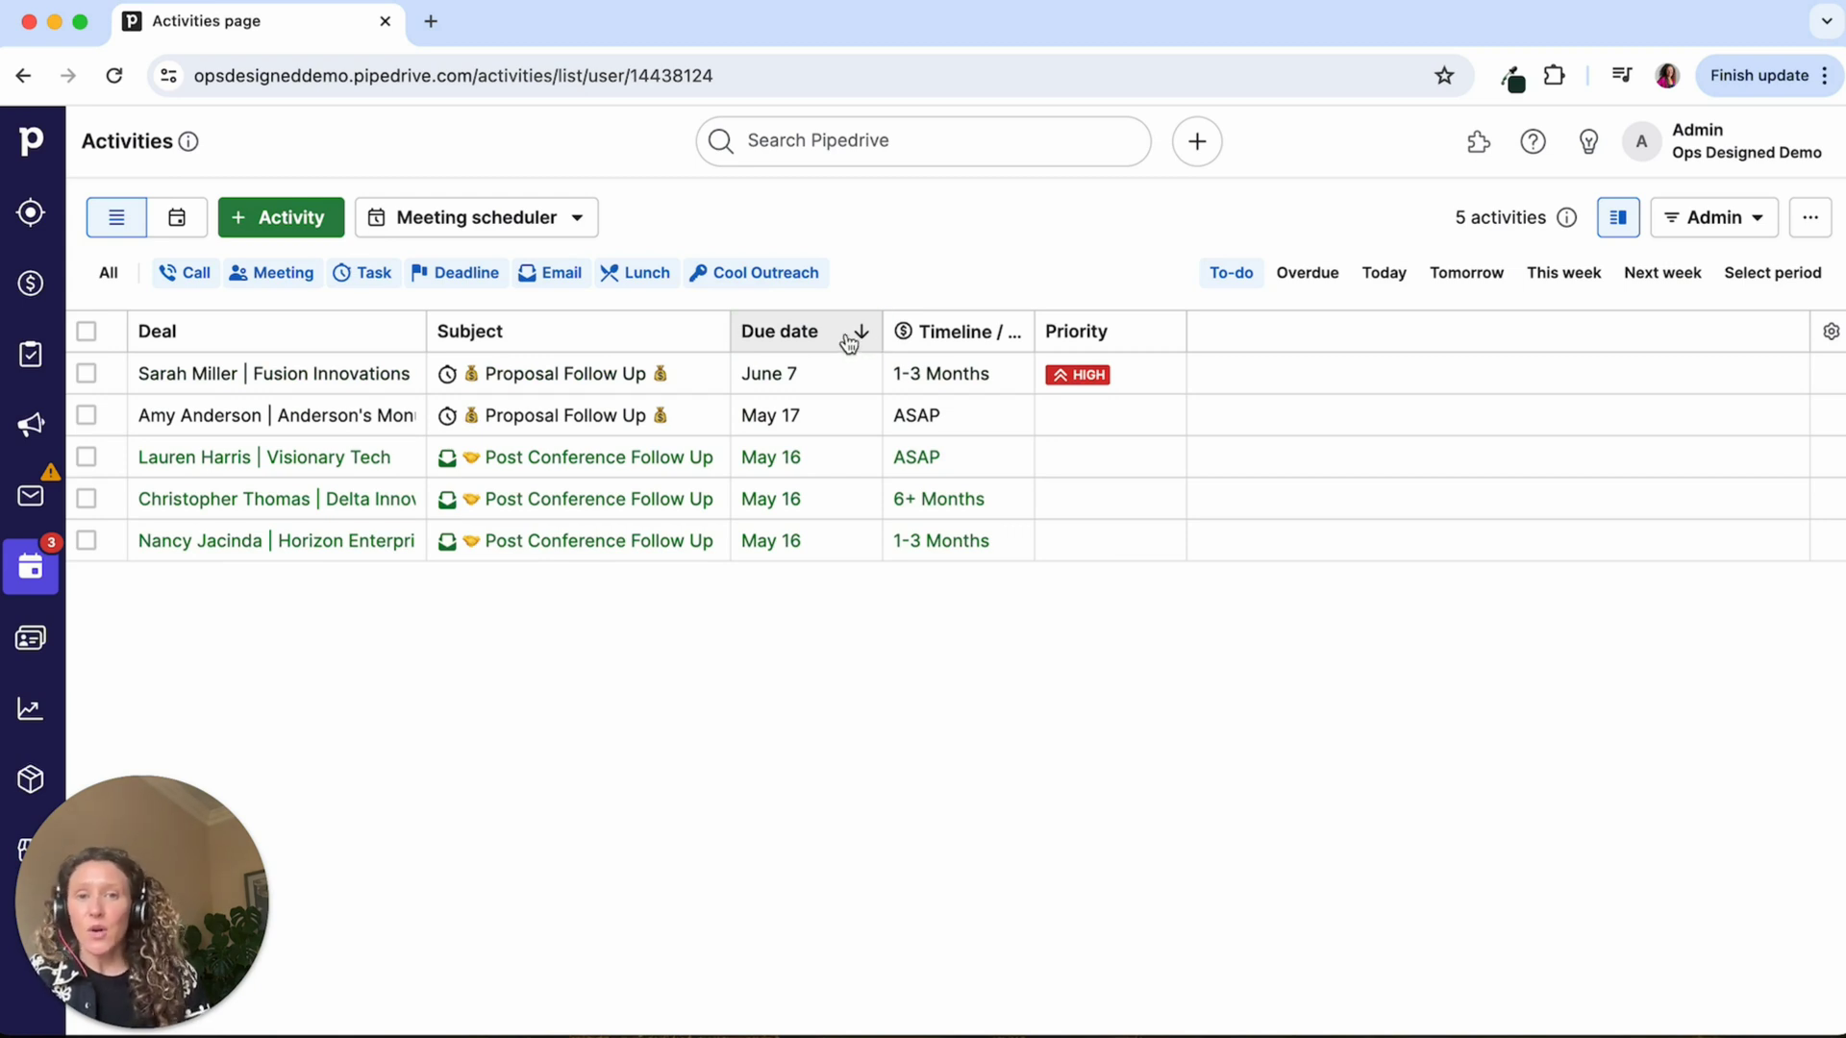
left_click(855, 337)
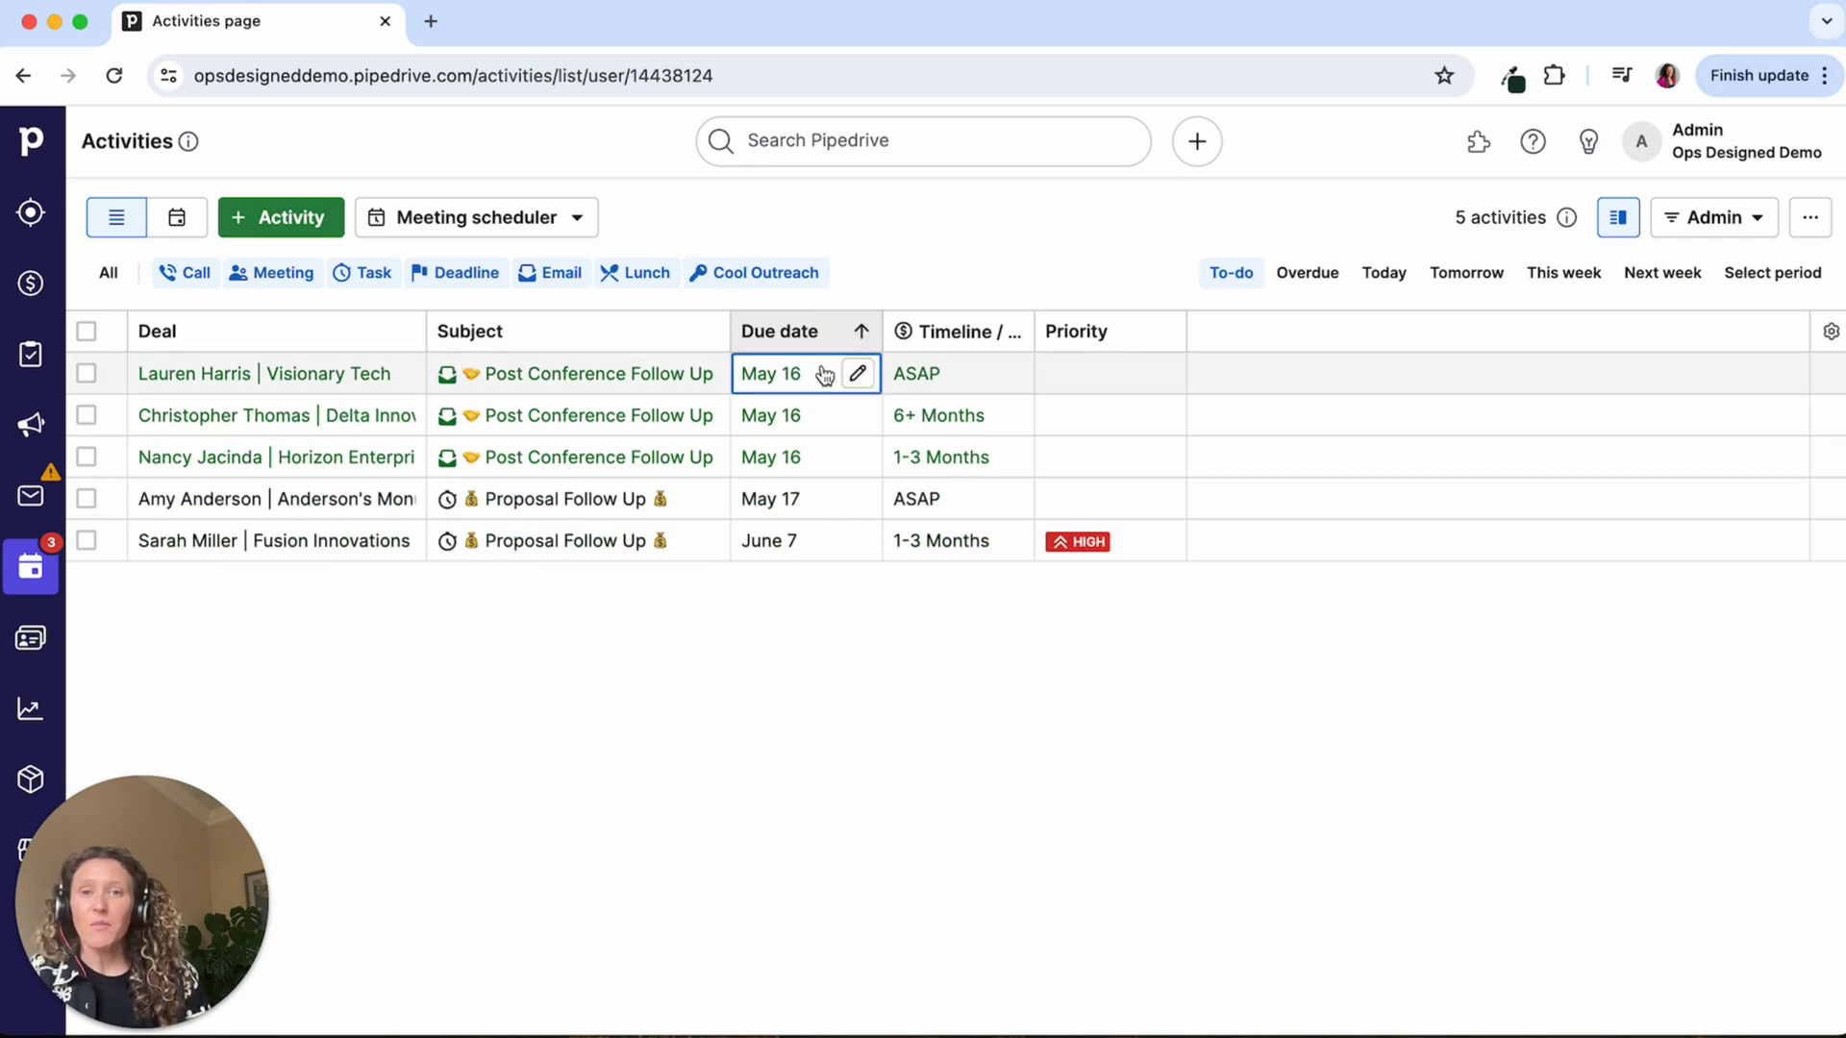
left_click(846, 329)
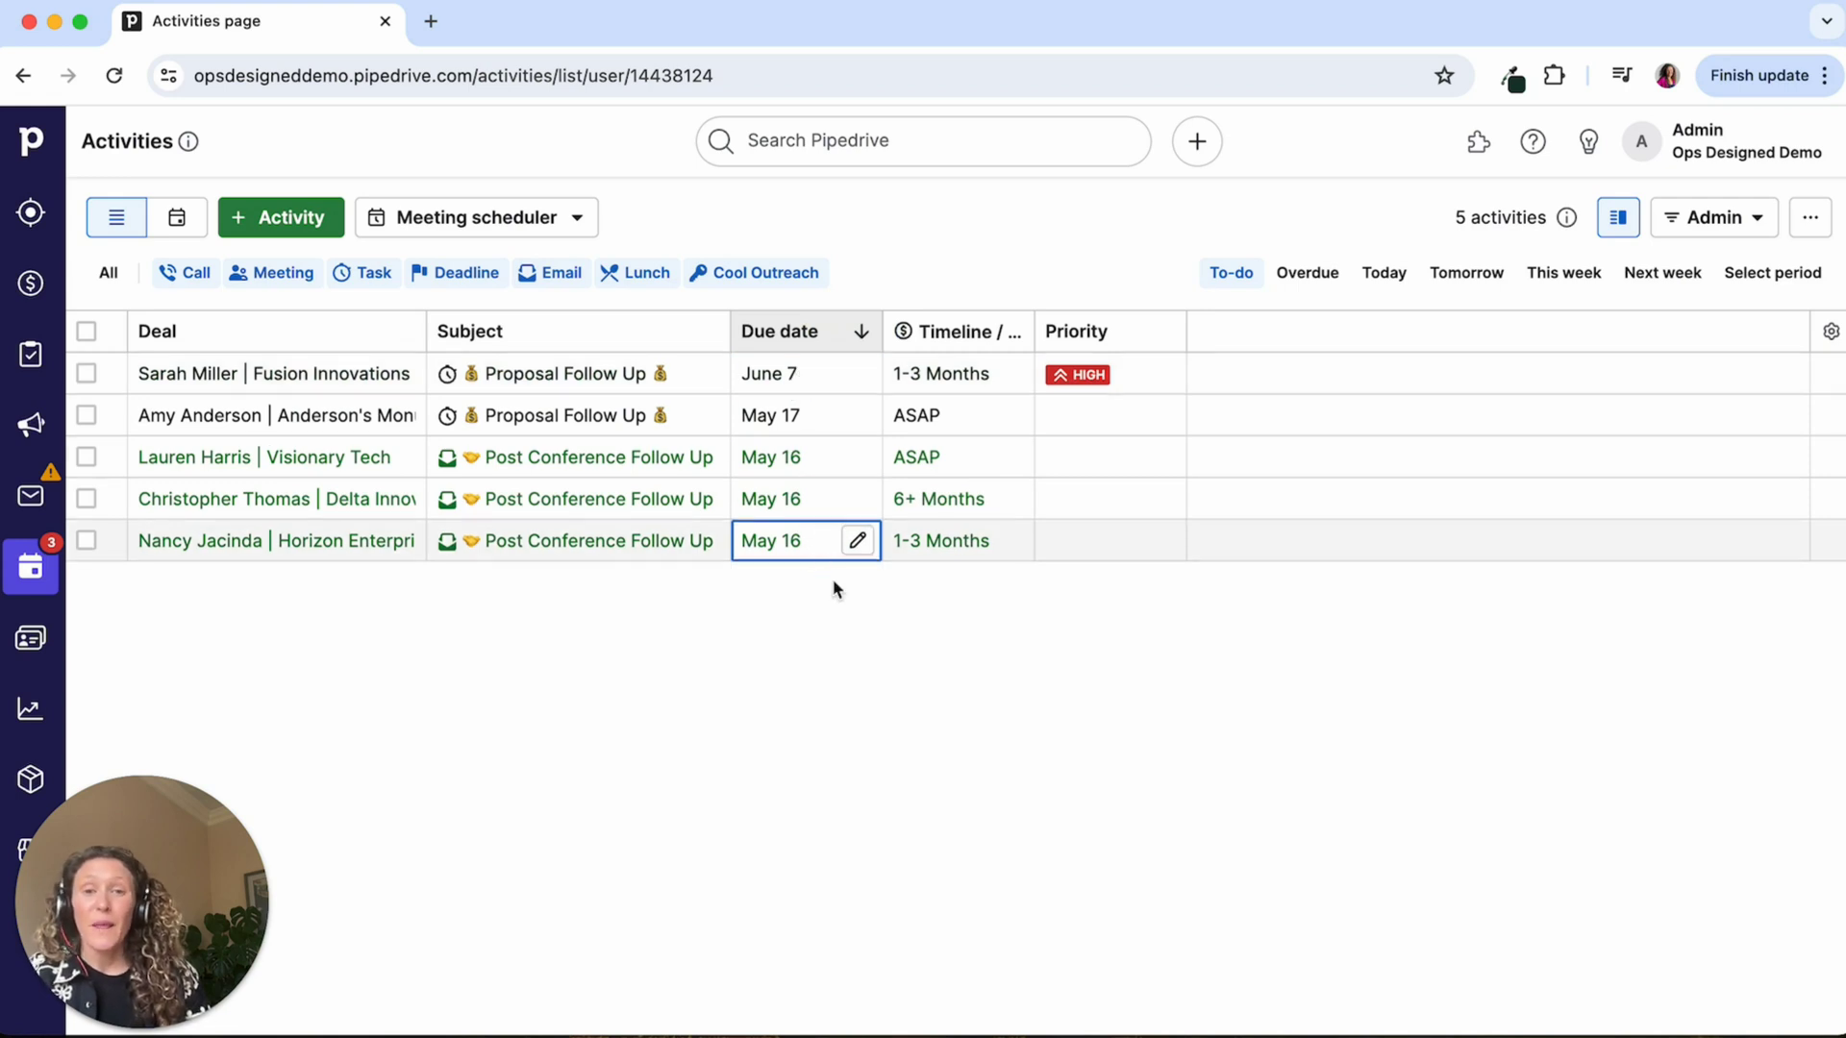
left_click(863, 659)
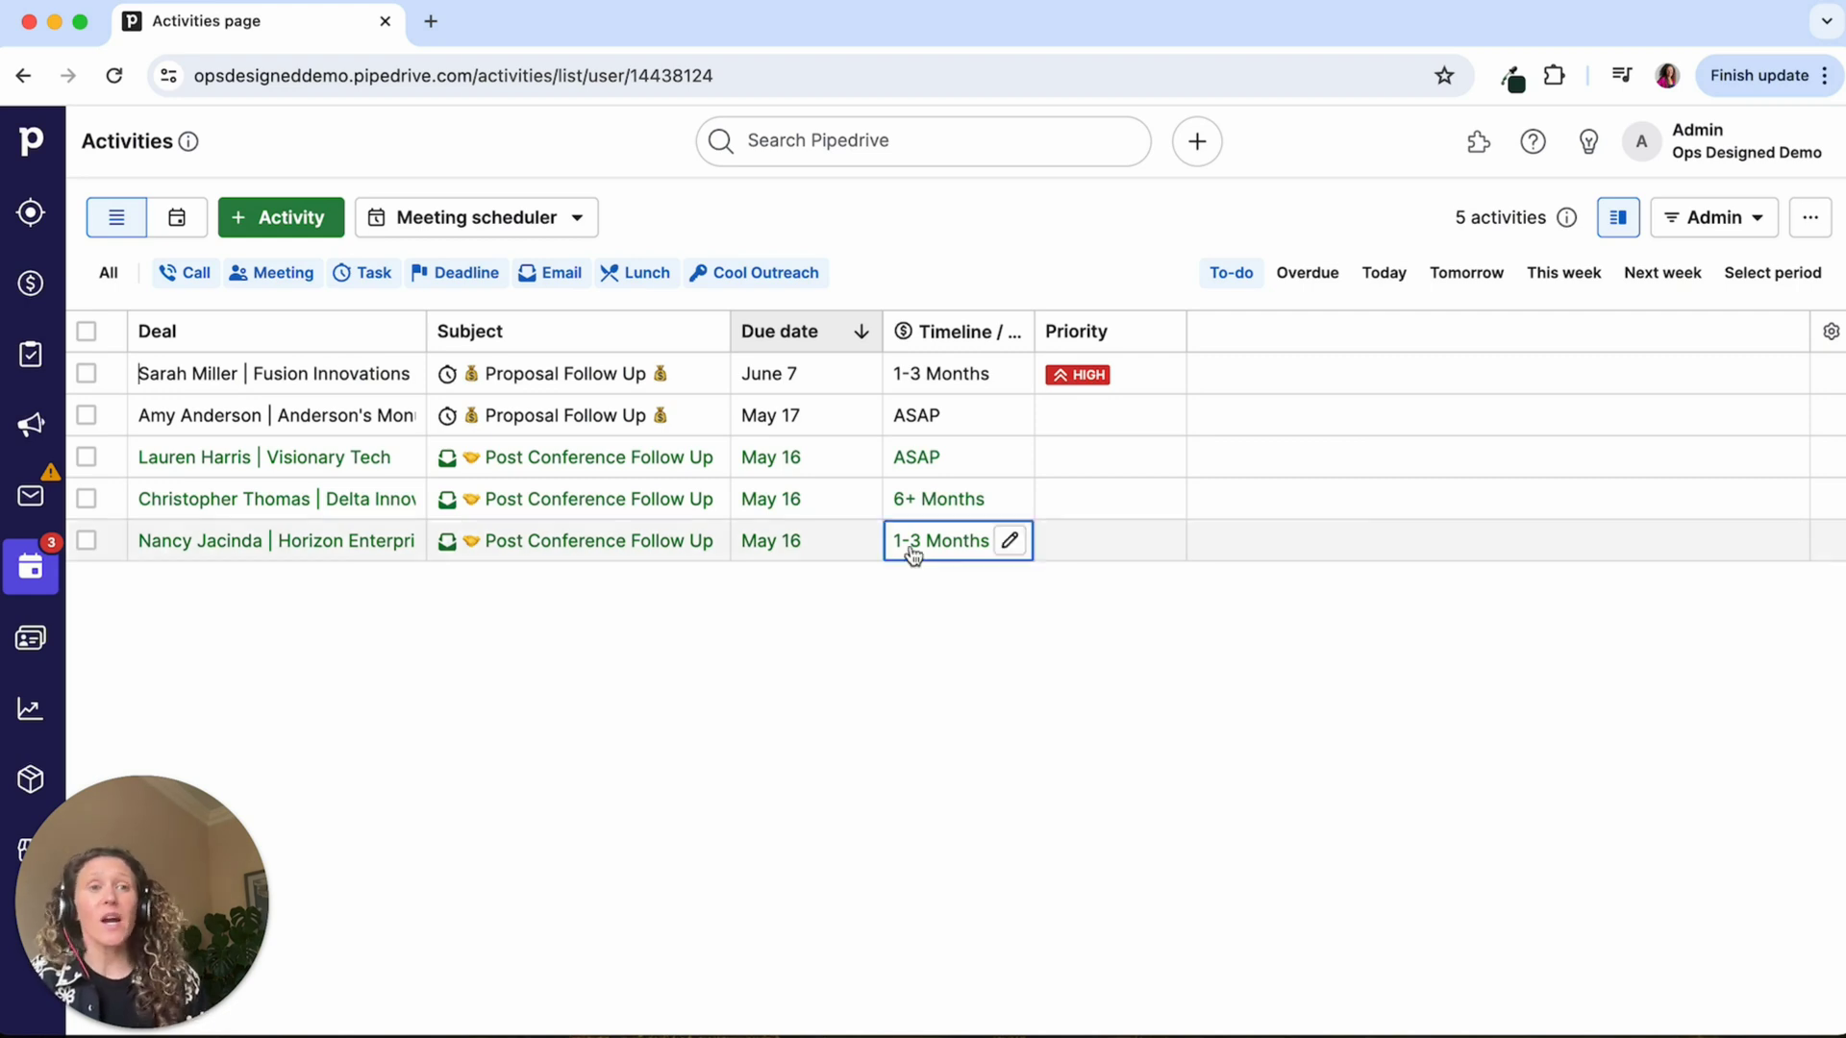
left_click(1723, 146)
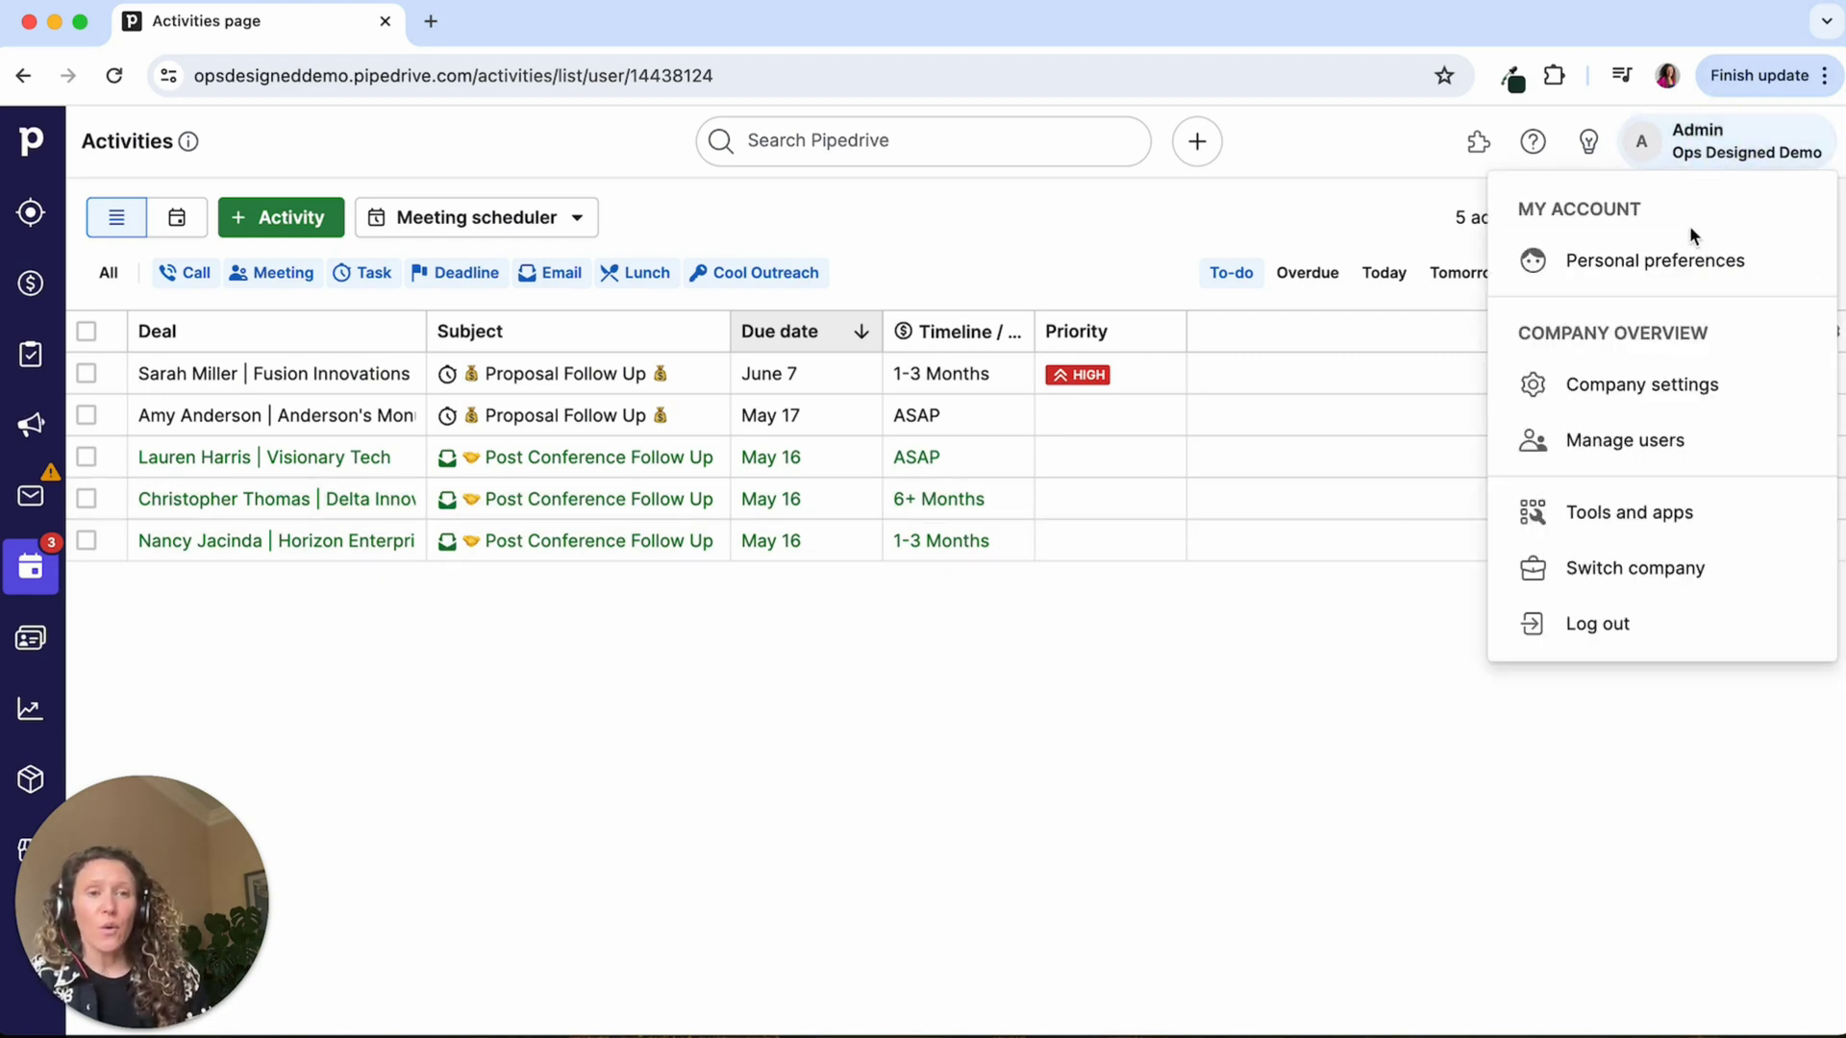
In Personal preferences > Interface preferences, set Default landing page to Activities and save
left_click(1674, 272)
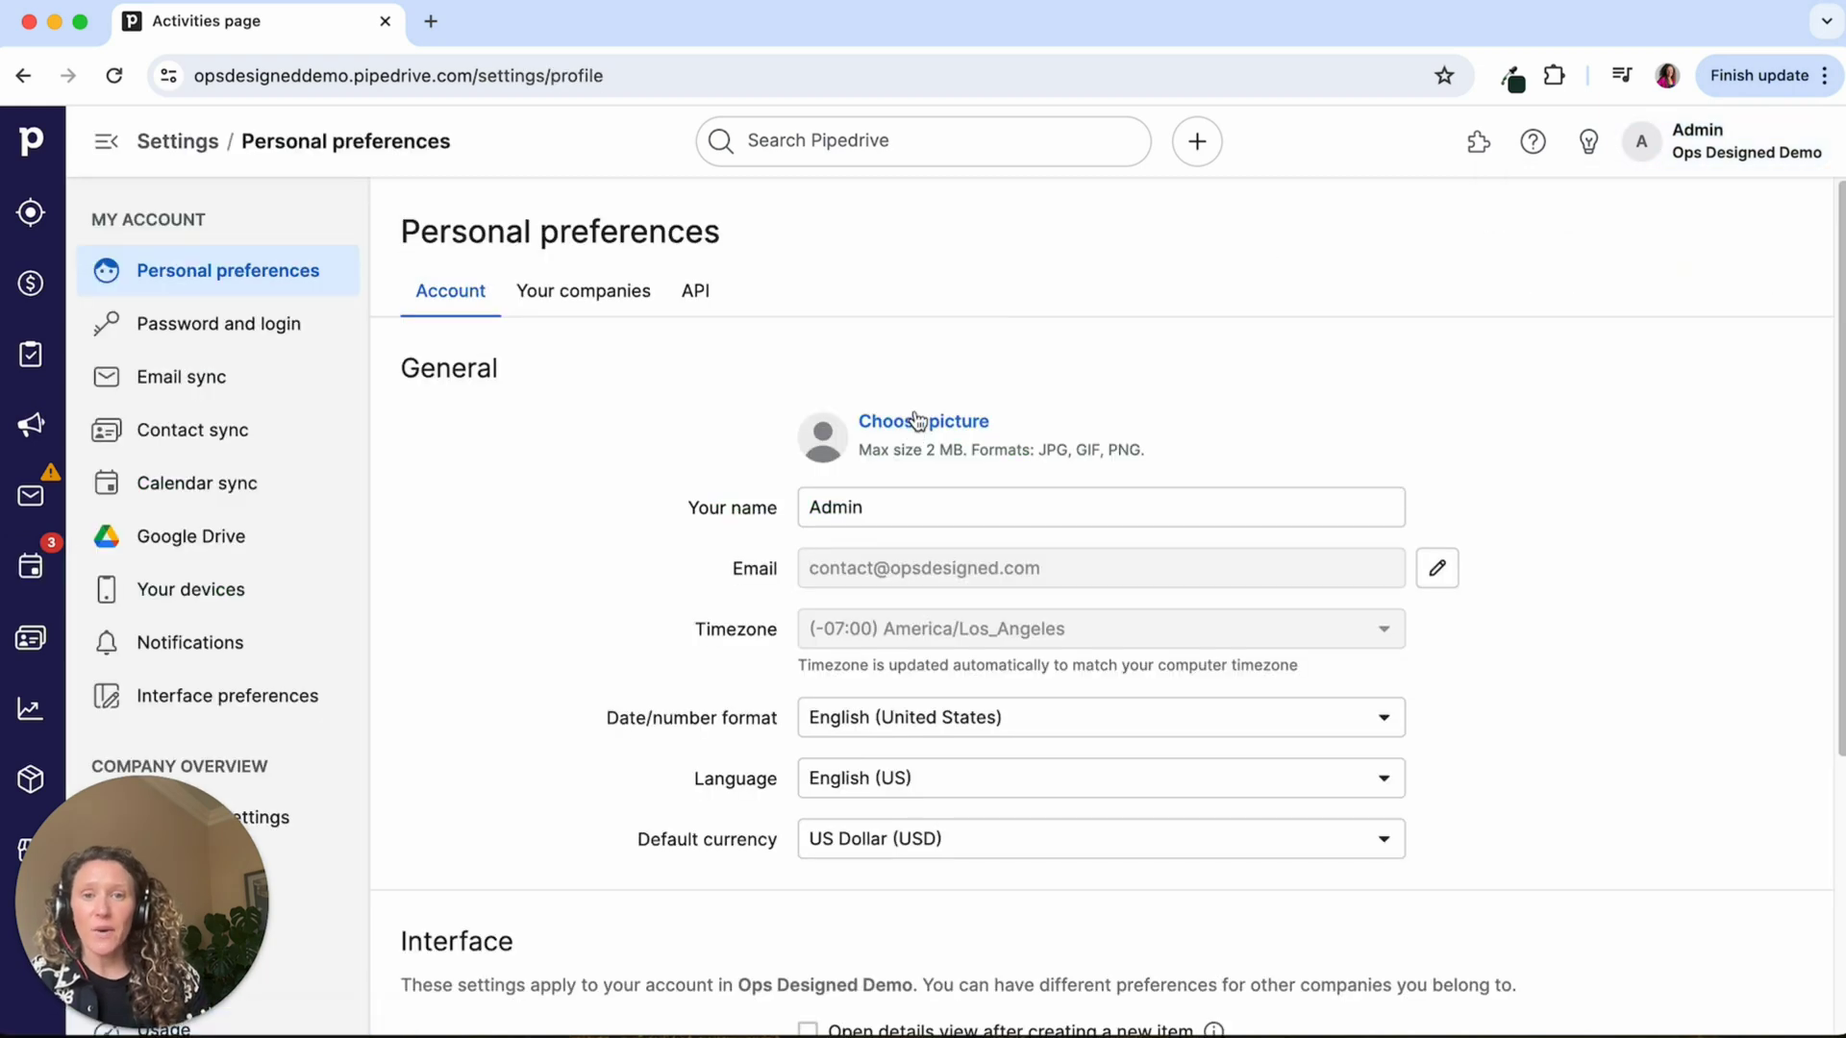
left_click(252, 706)
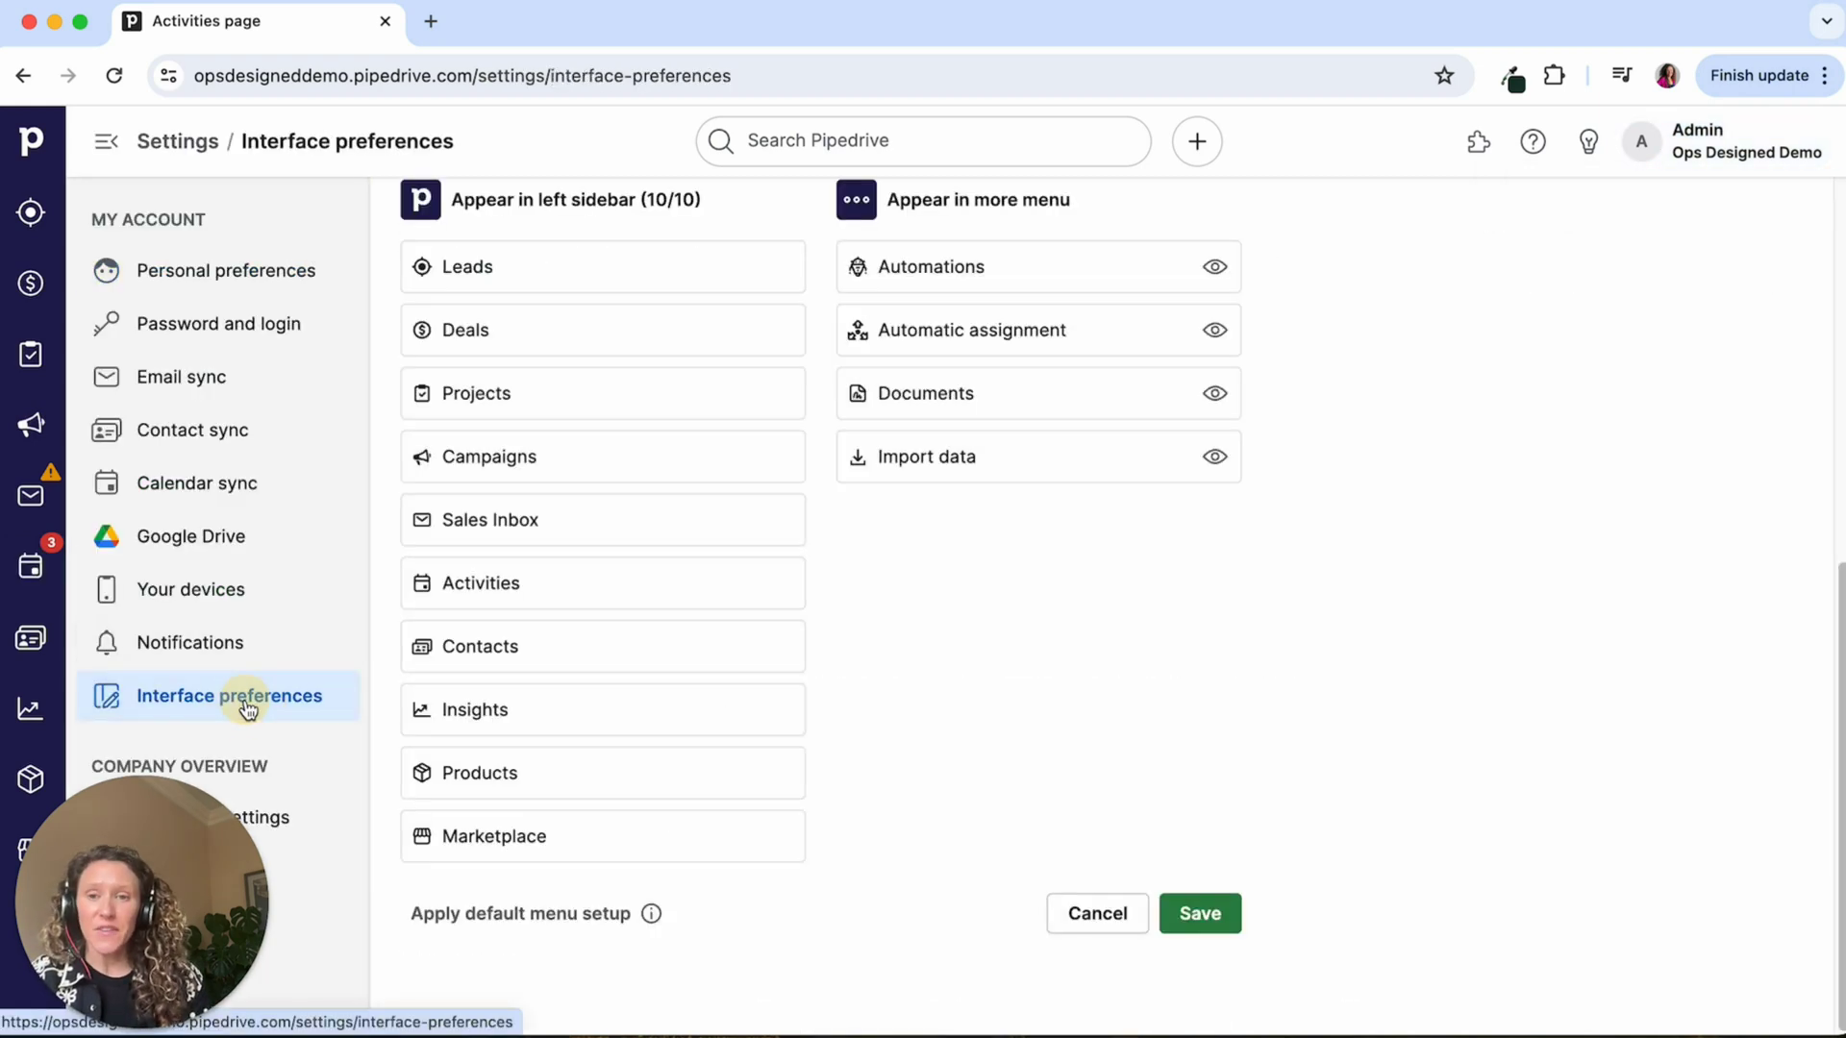
scroll(793, 533, "up", 7)
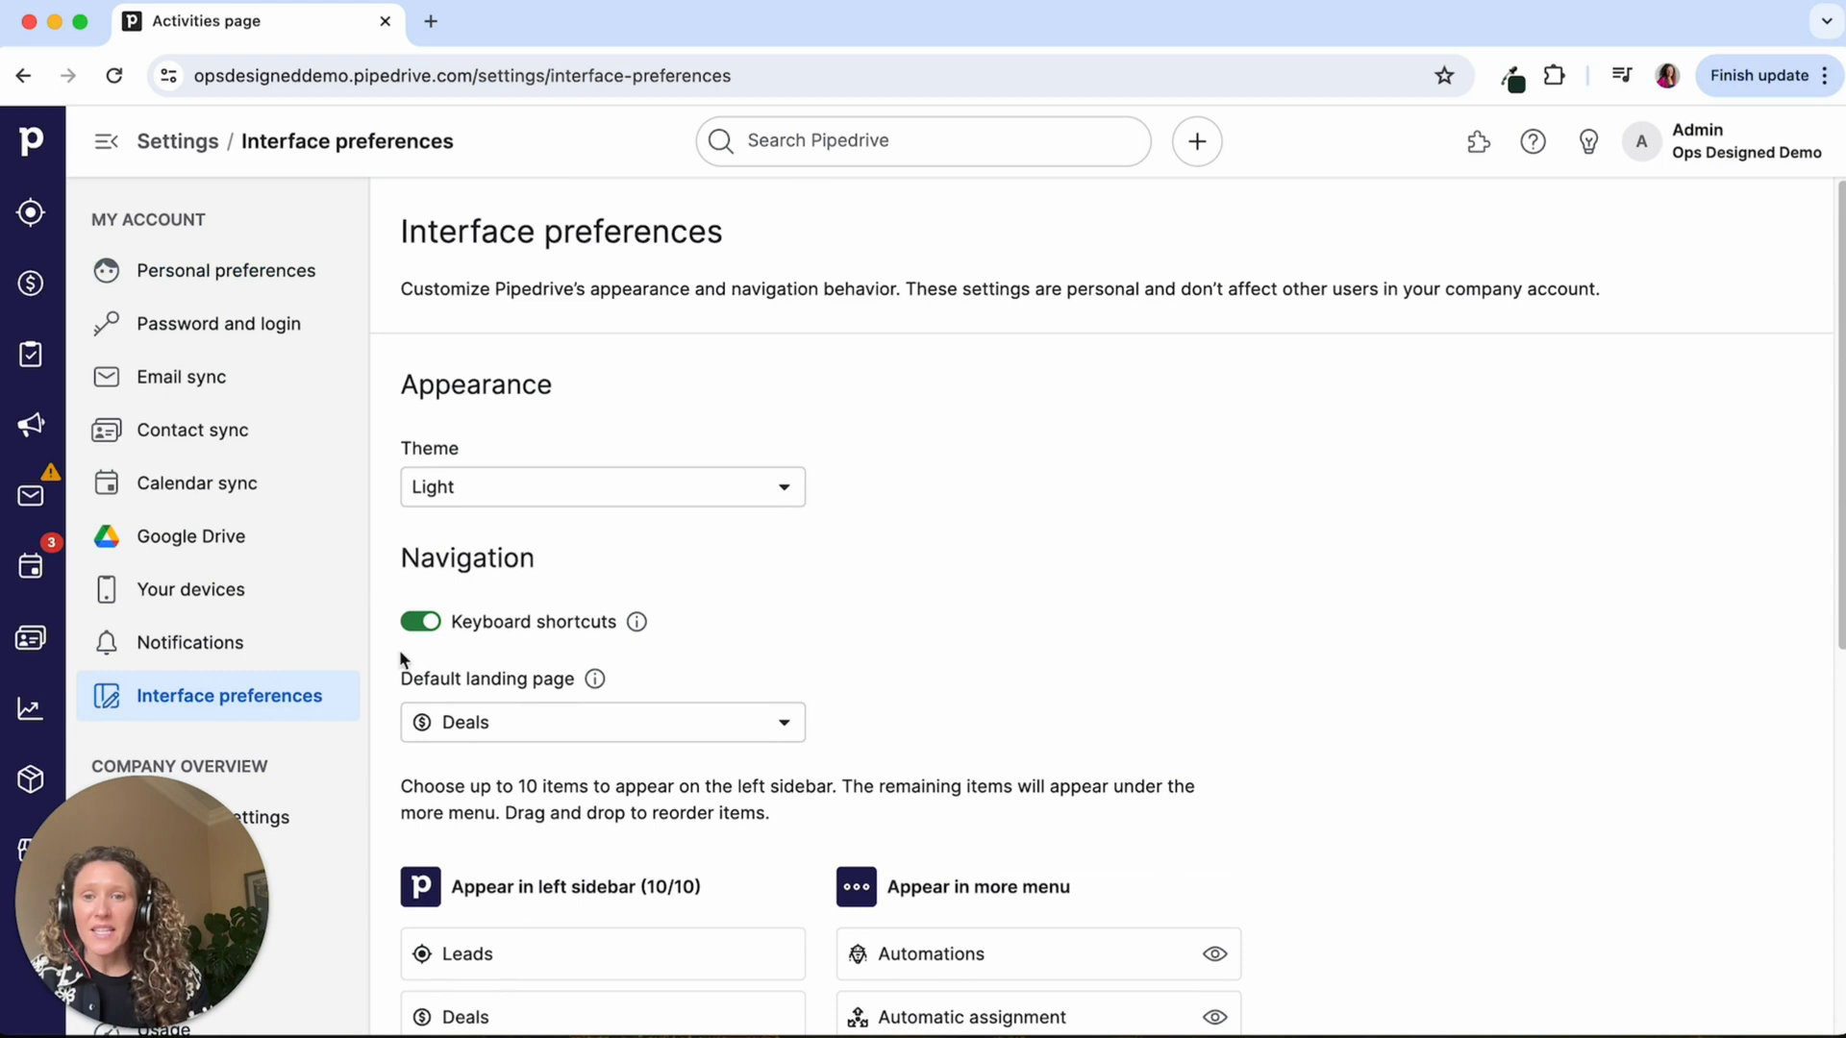
left_click_drag(436, 677, 577, 680)
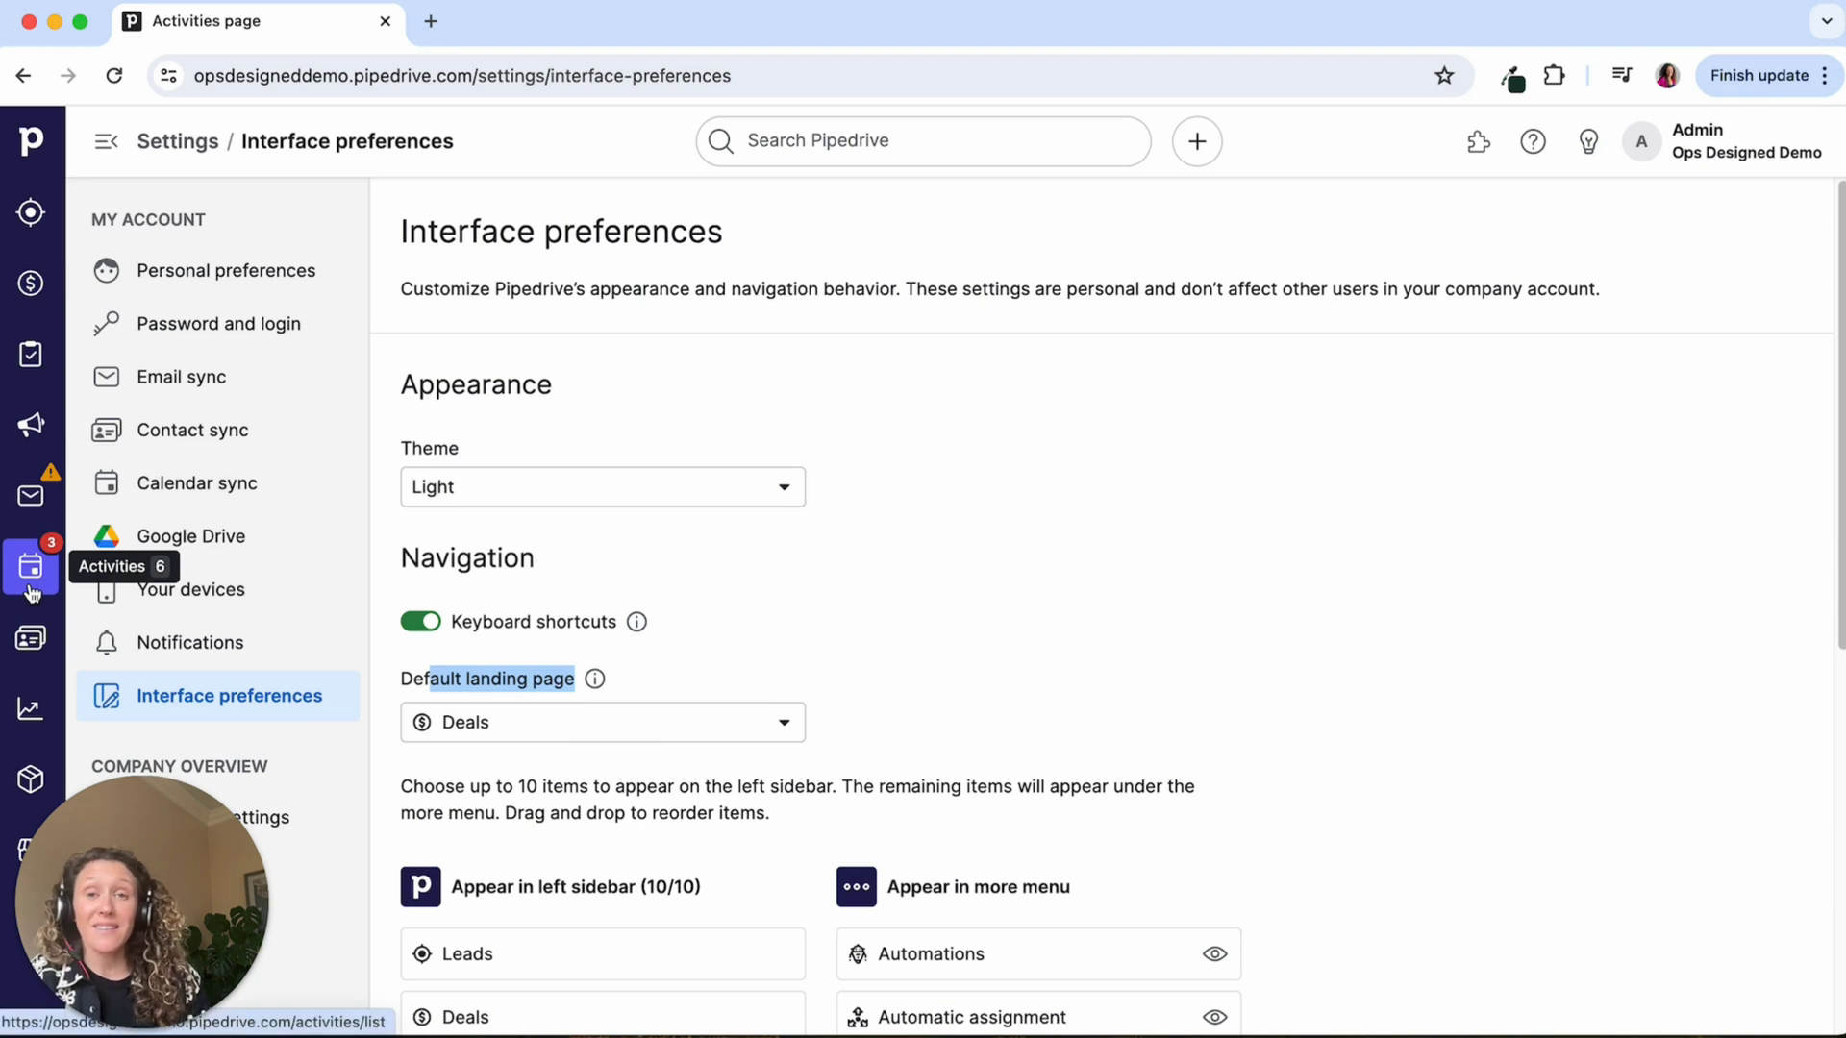
left_click(1096, 577)
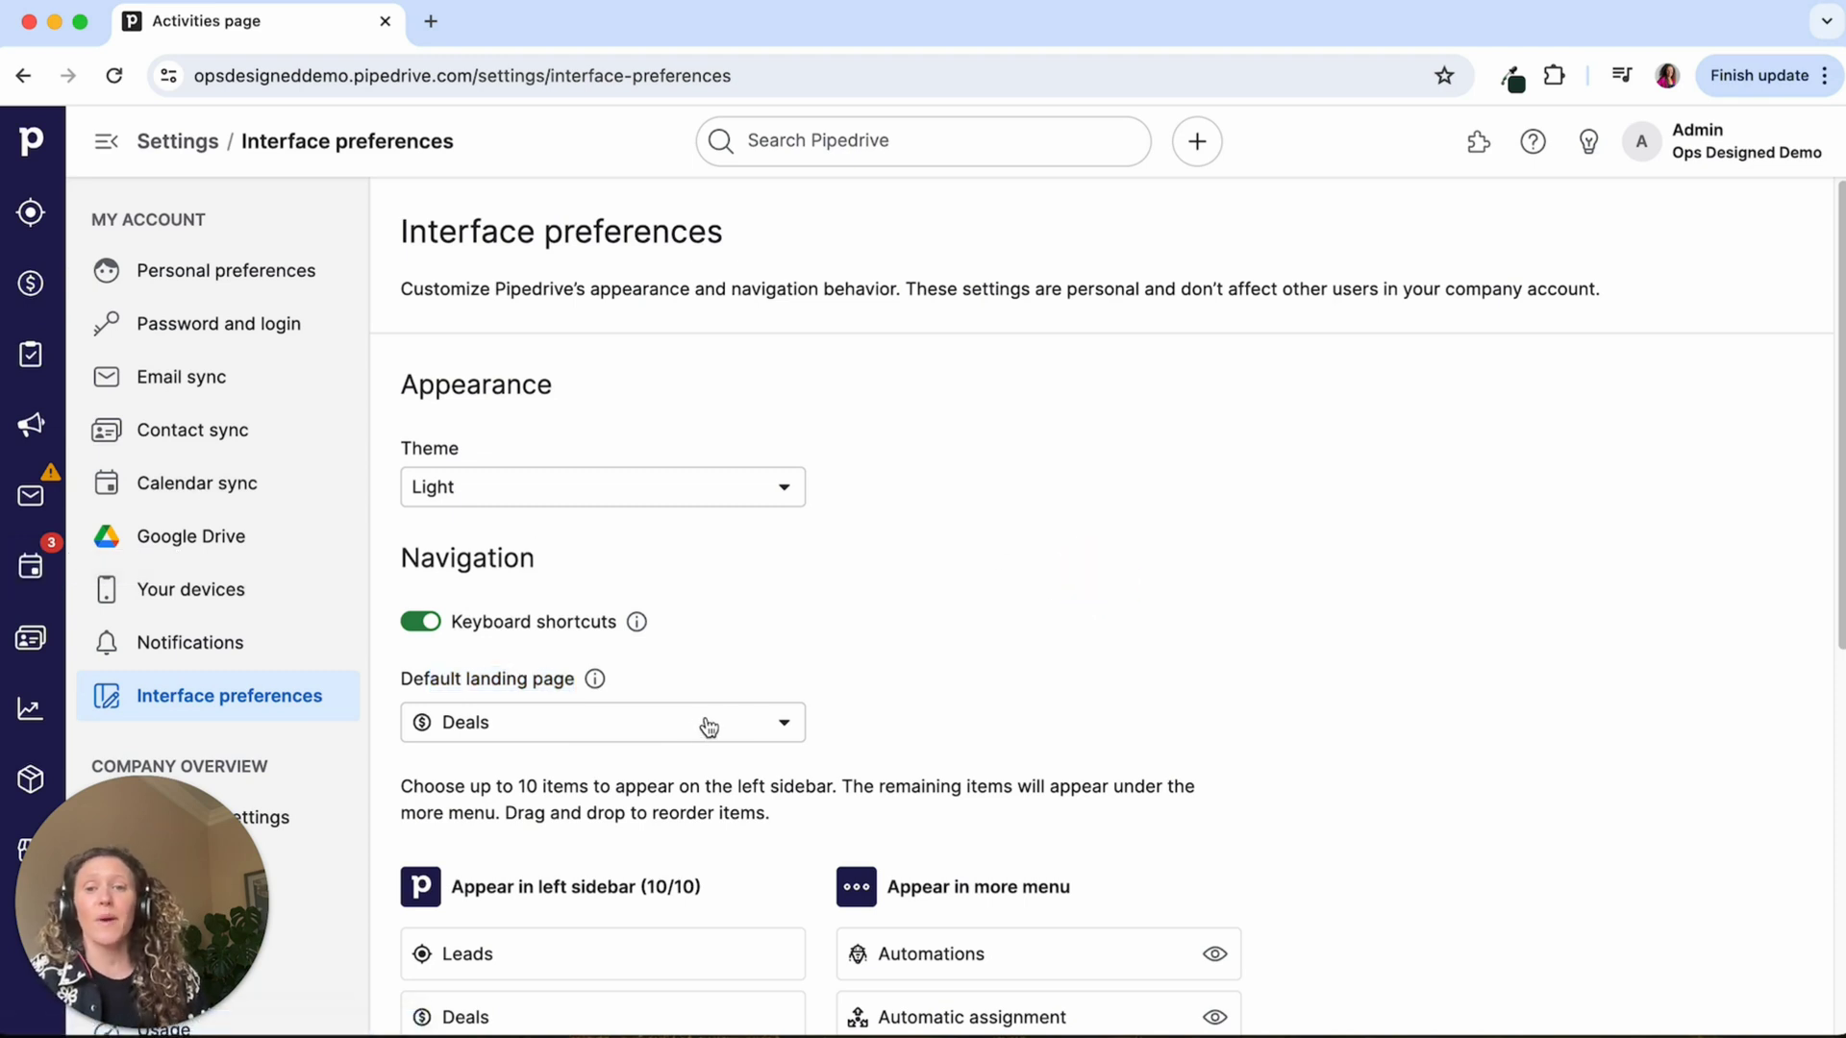
left_click(648, 733)
key("BackSpace")
key("super+a")
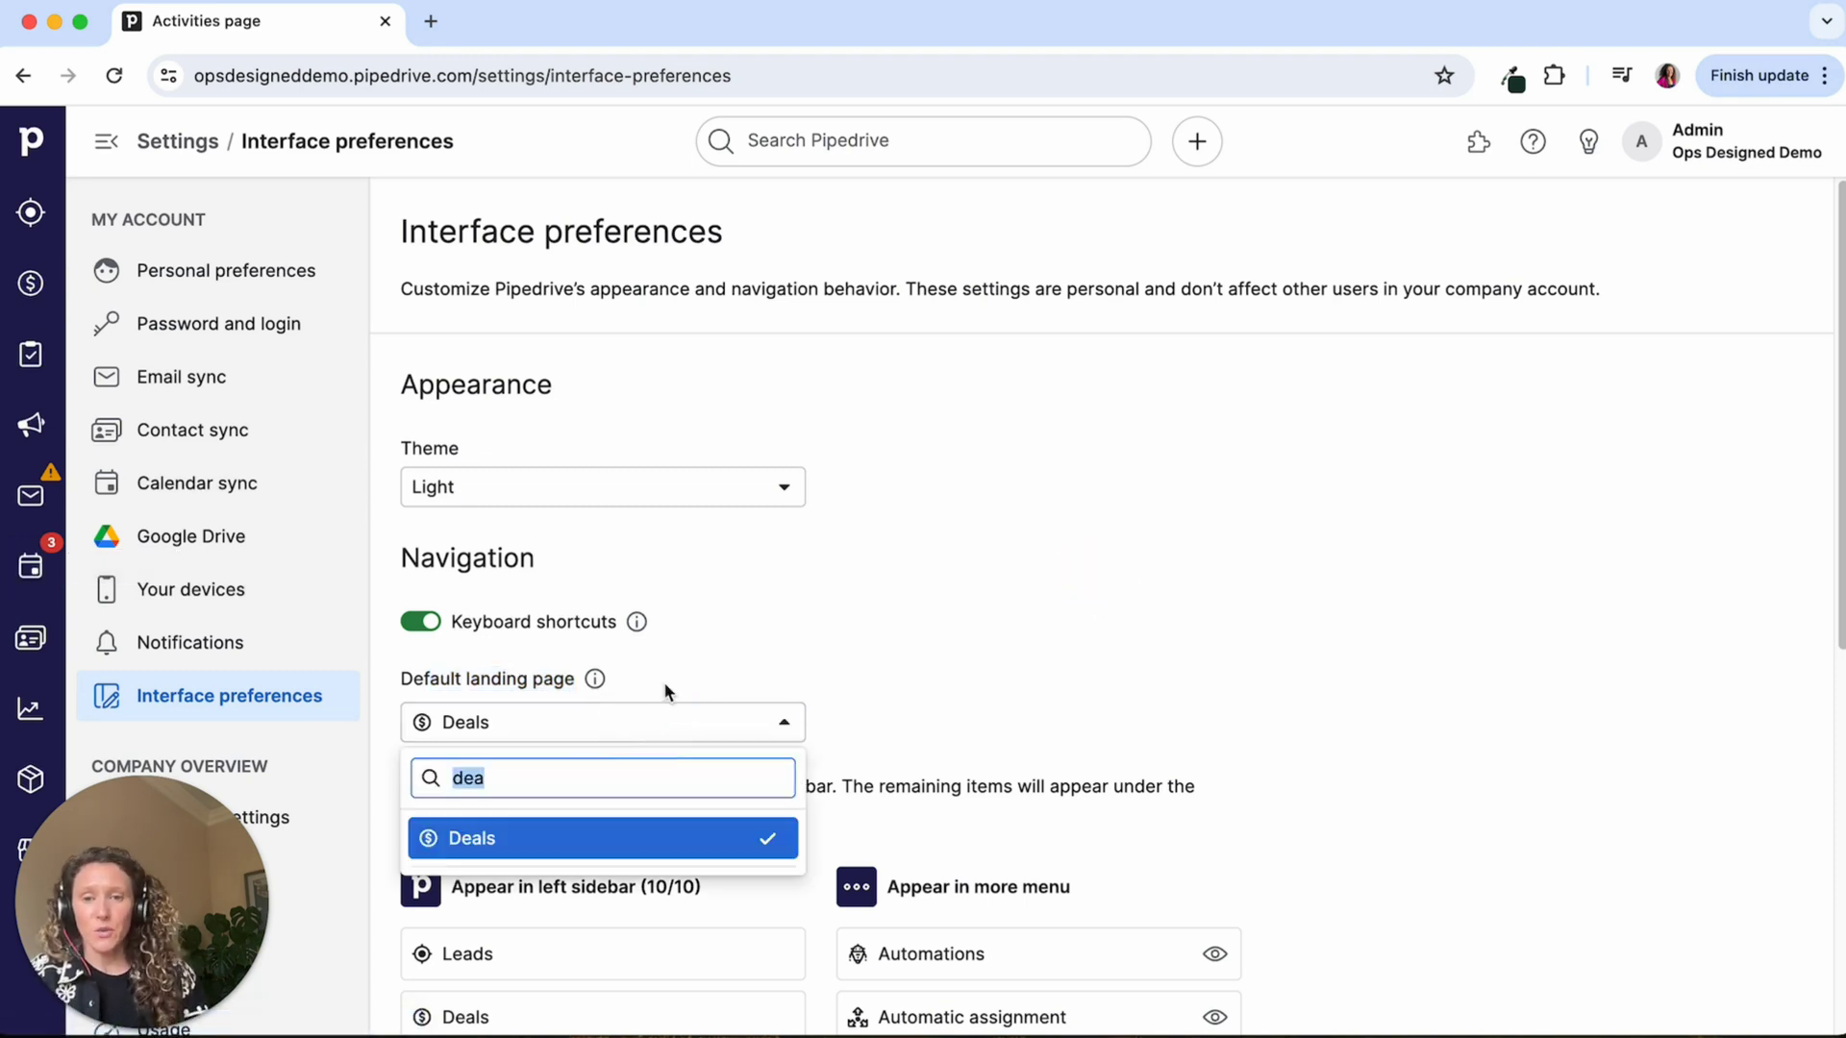
type("acti")
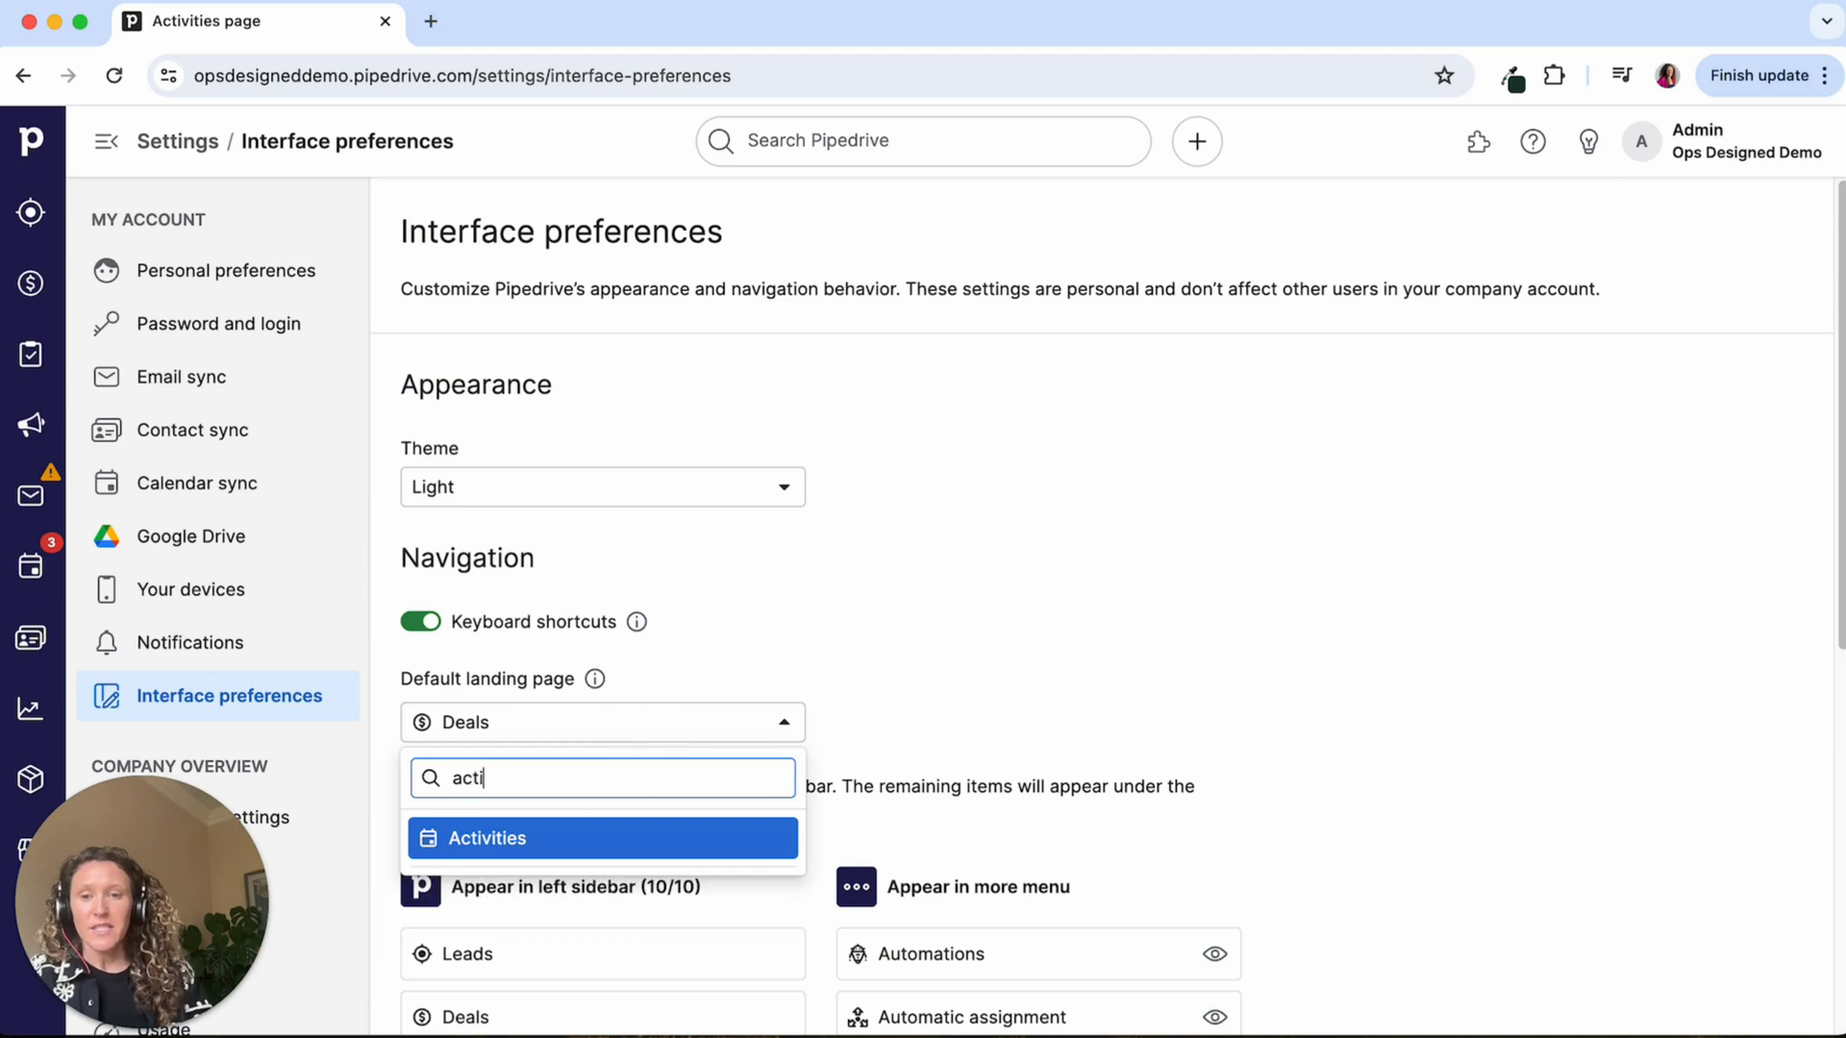
left_click(626, 846)
scroll(1144, 576, "down", 7)
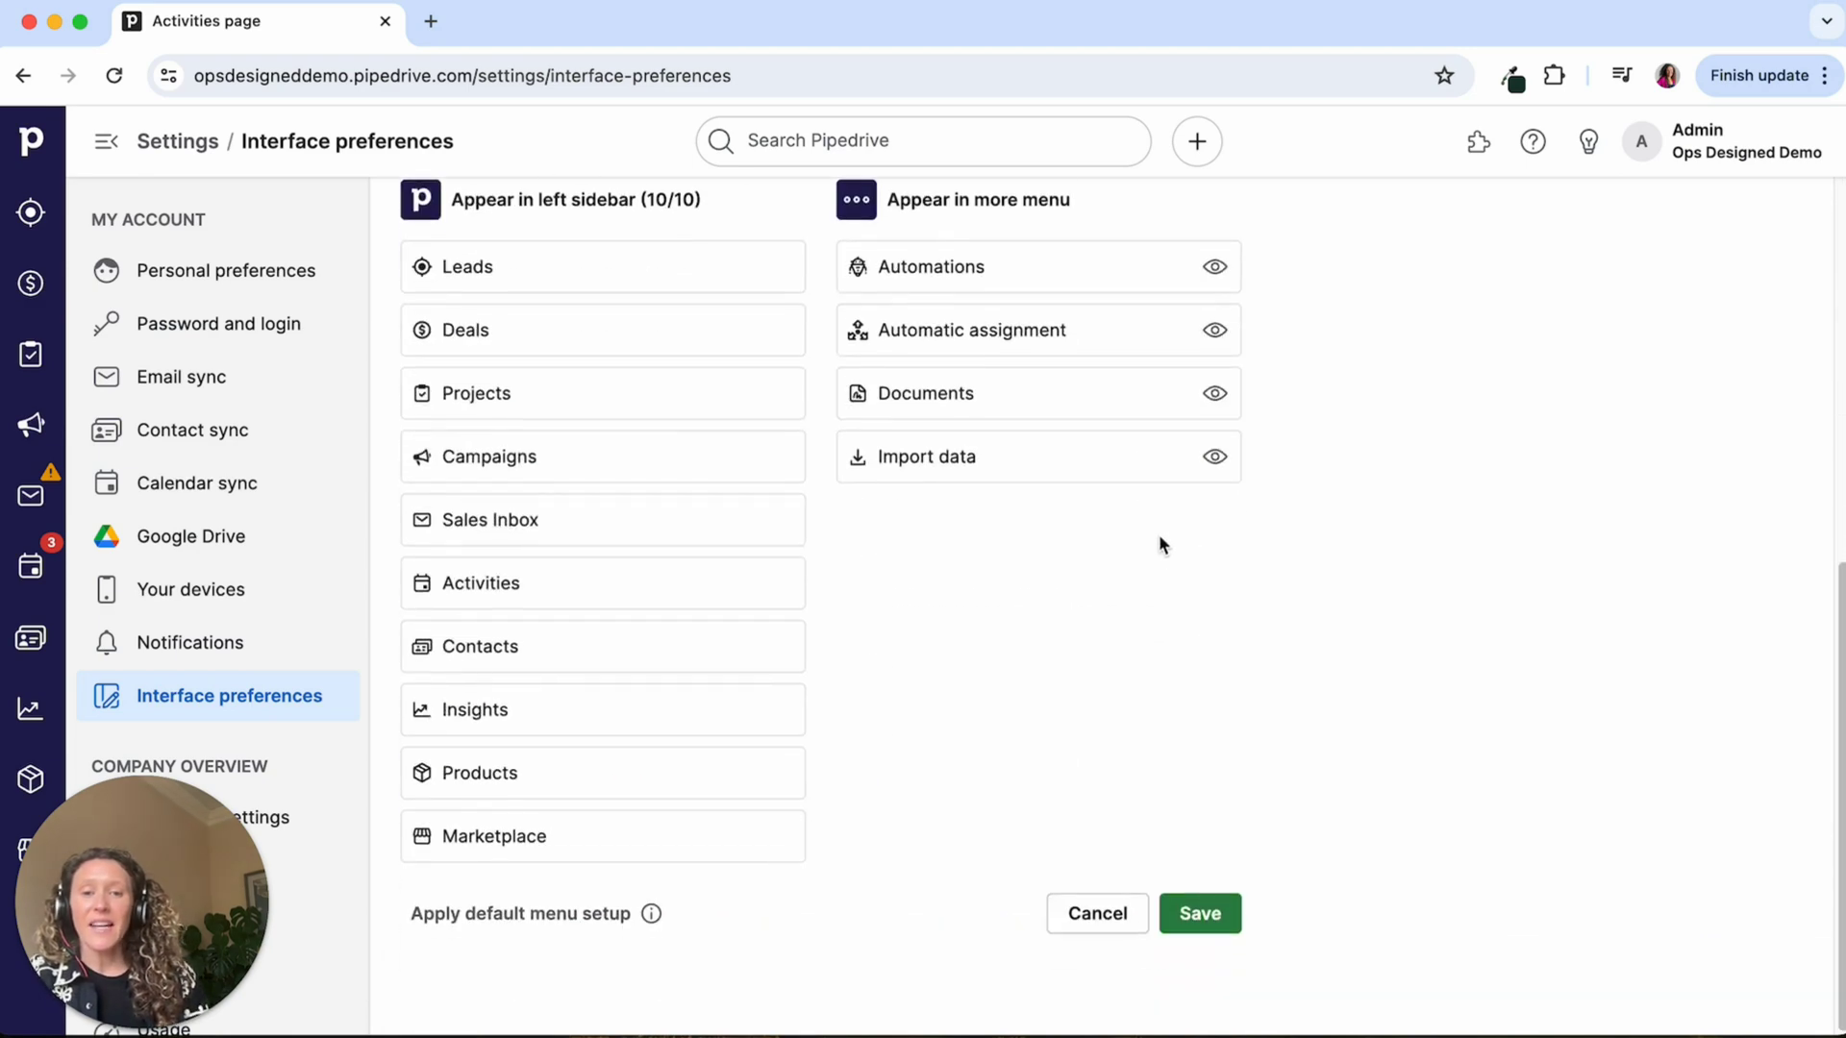
left_click(1202, 918)
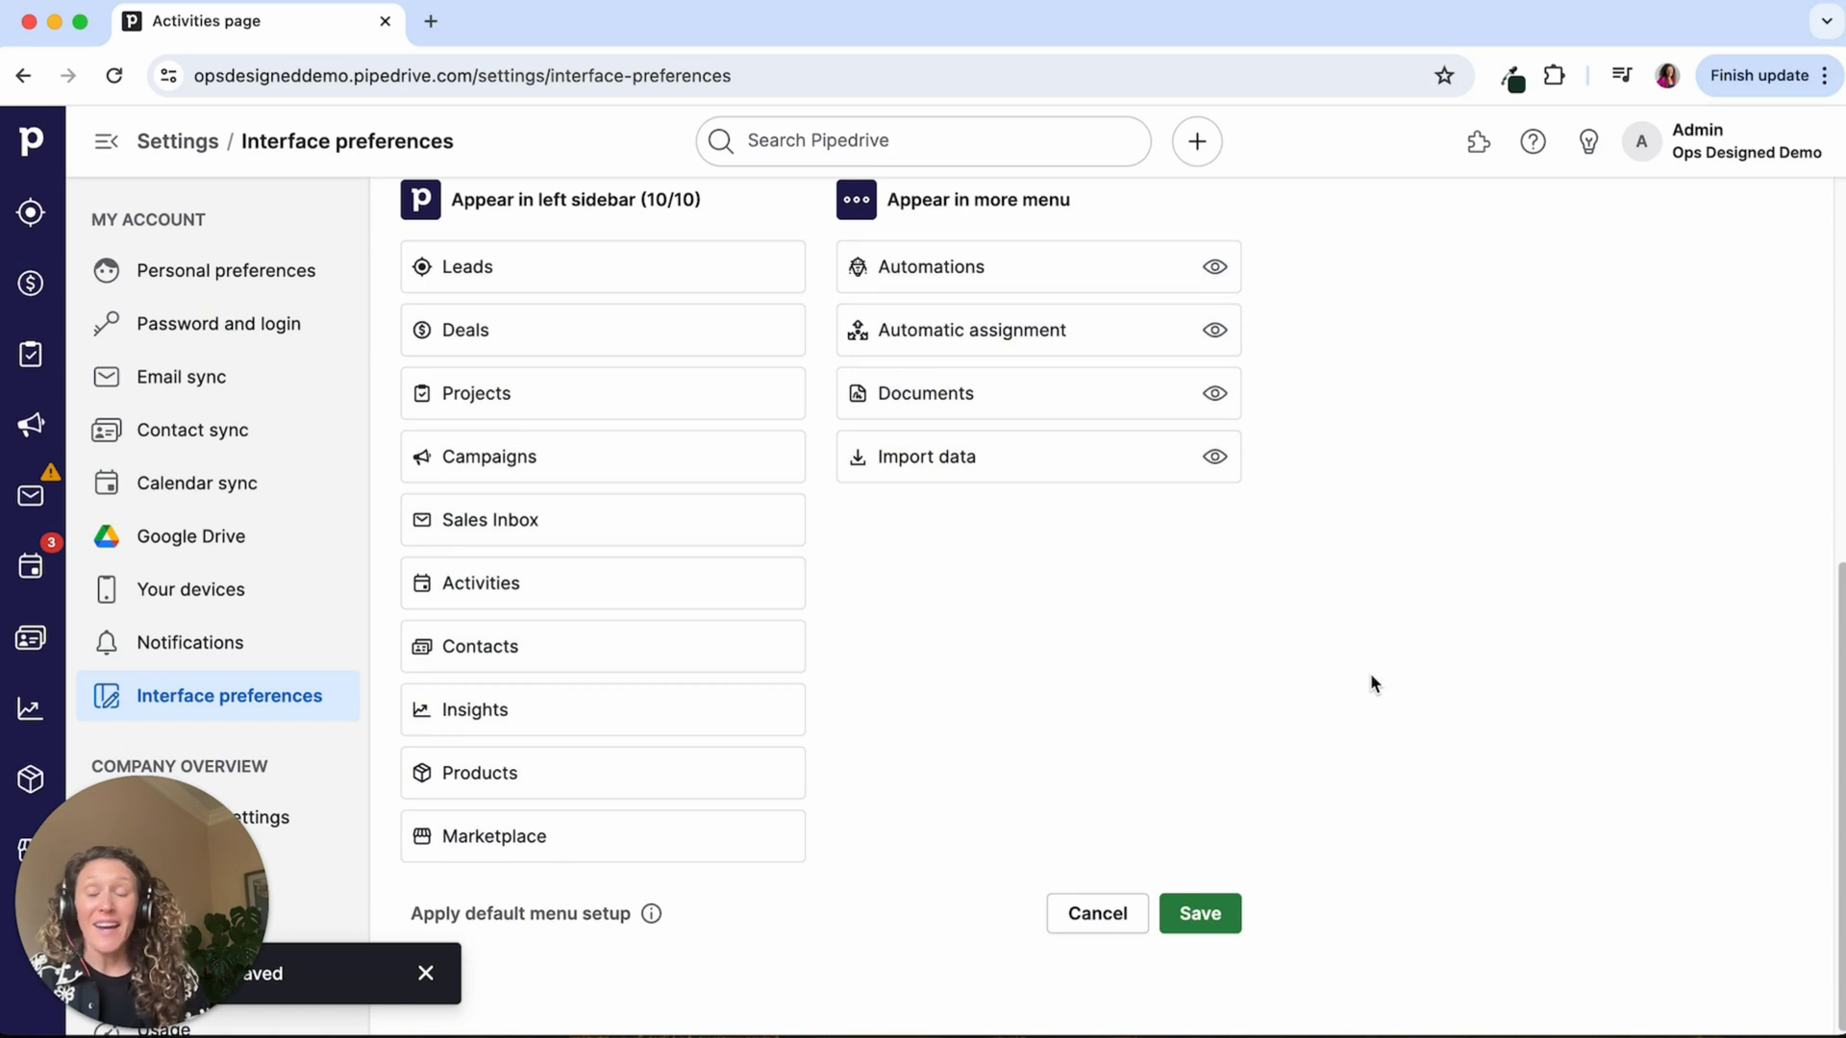
Return to Activities, now showing 5 to-dos with the June 7 Proposal Follow Up first
left_click(32, 565)
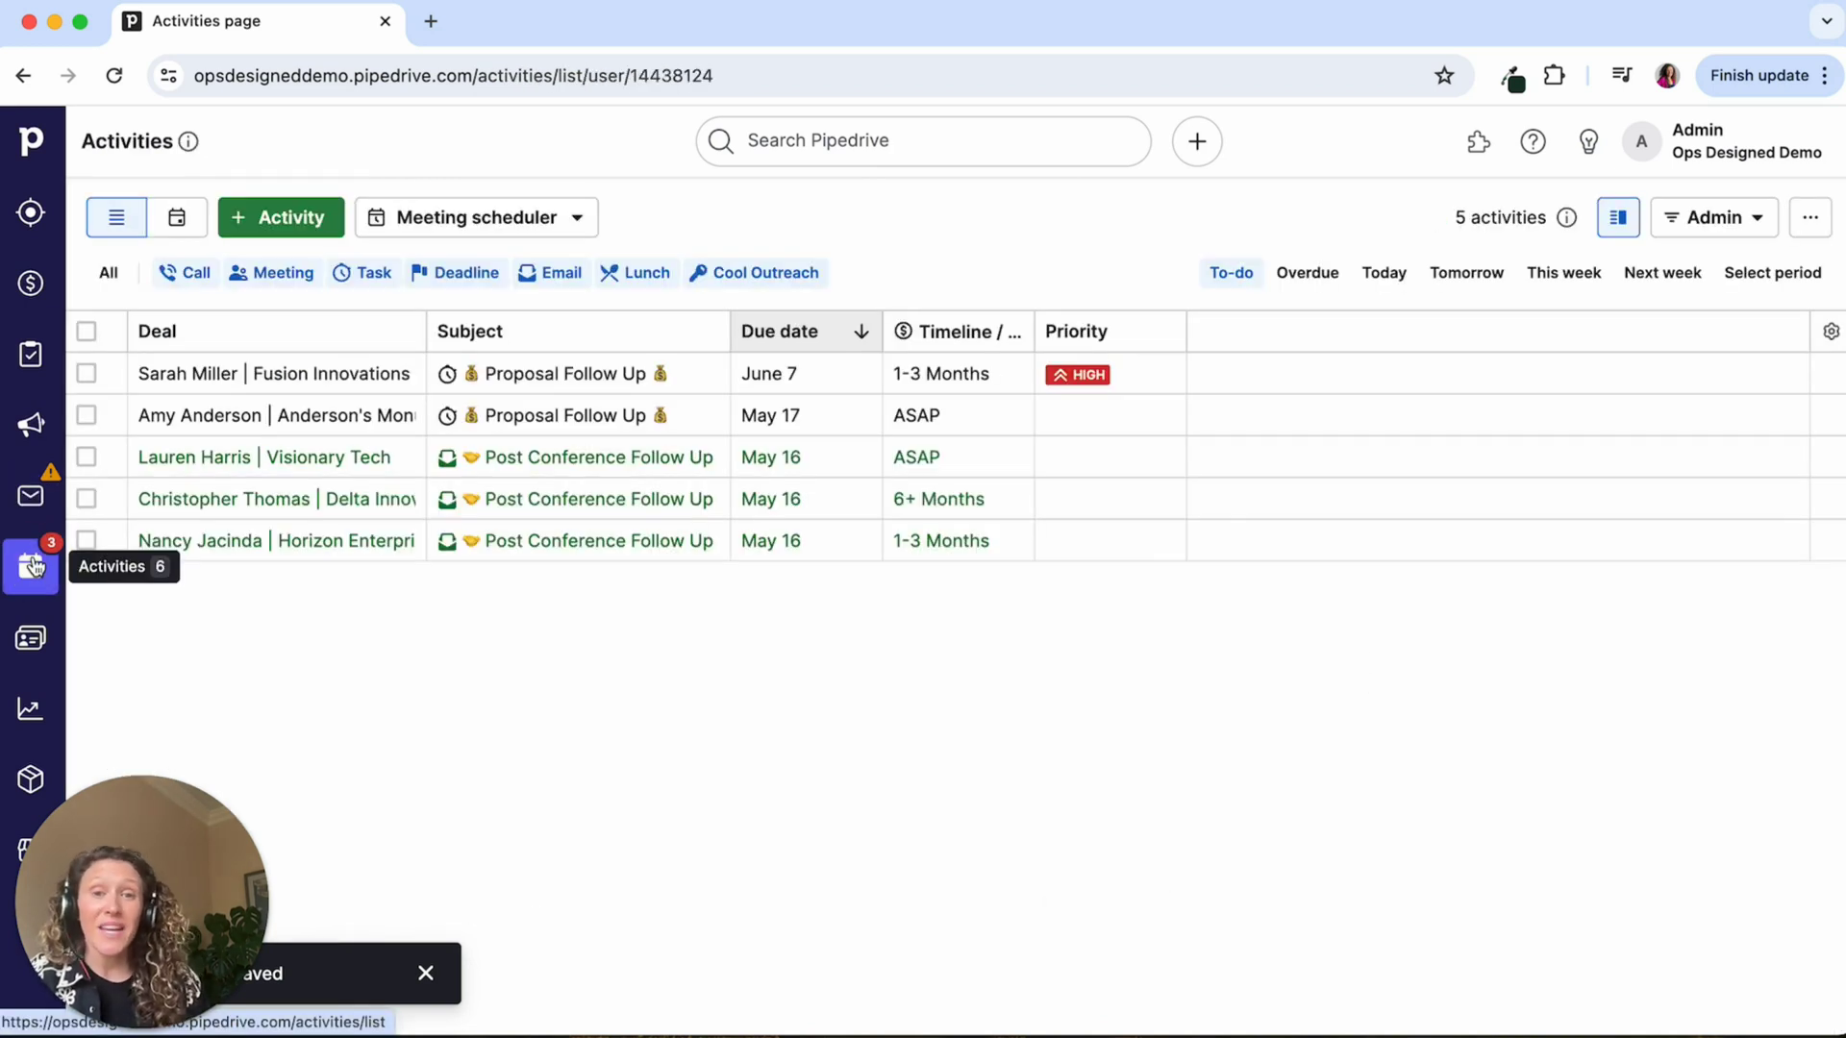